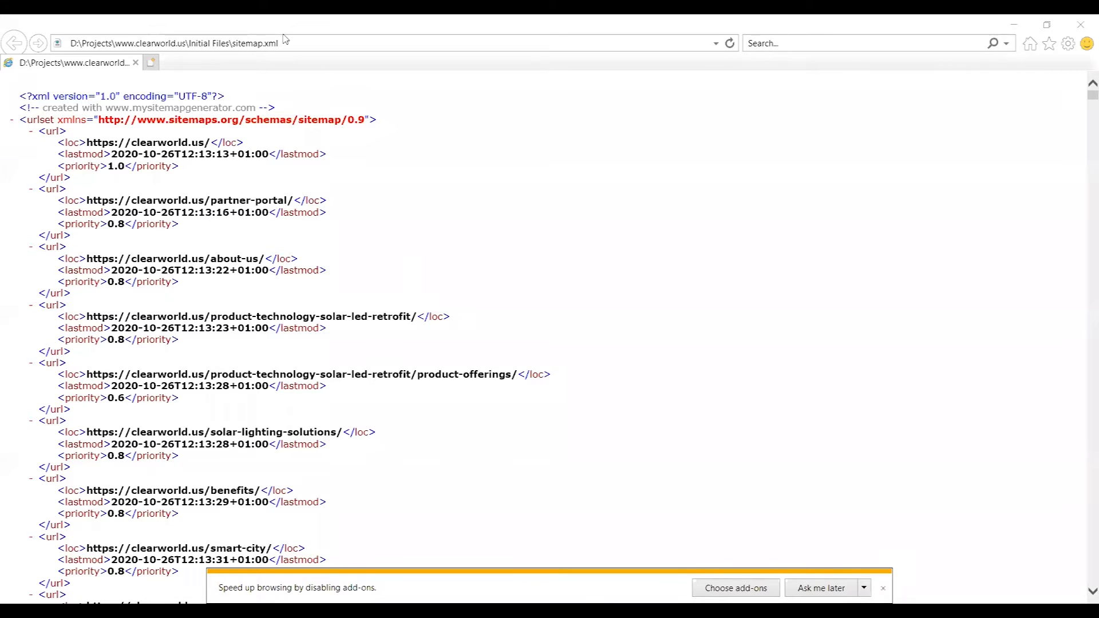
# Examine the file path and the first entries of sitemap.xml, including their location, last-modified and priority tags
pyautogui.click(249, 45)
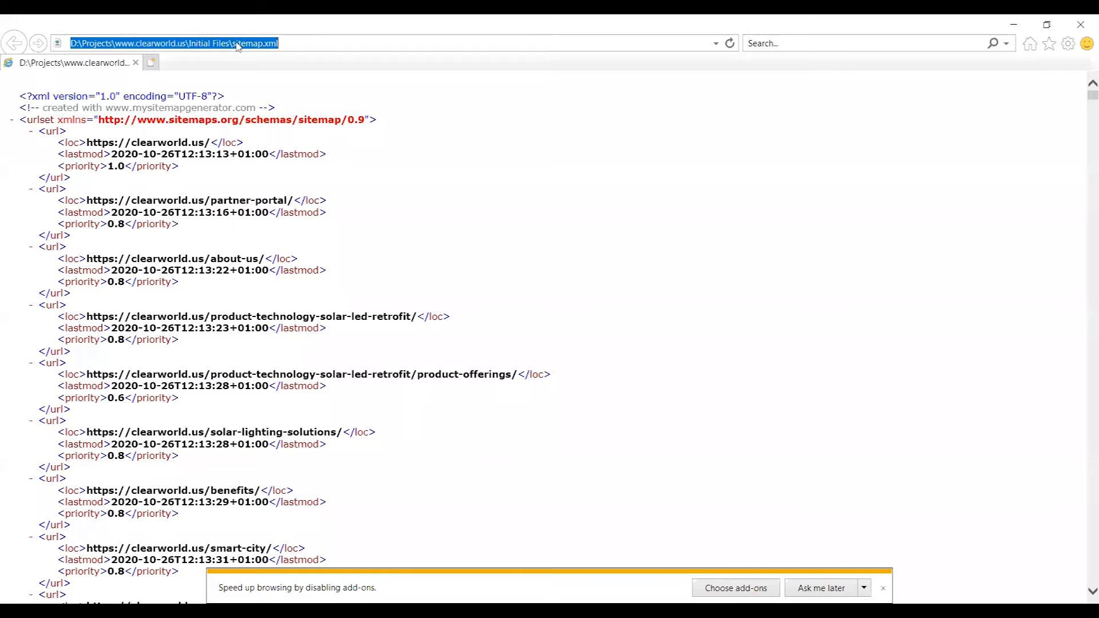
pyautogui.click(389, 167)
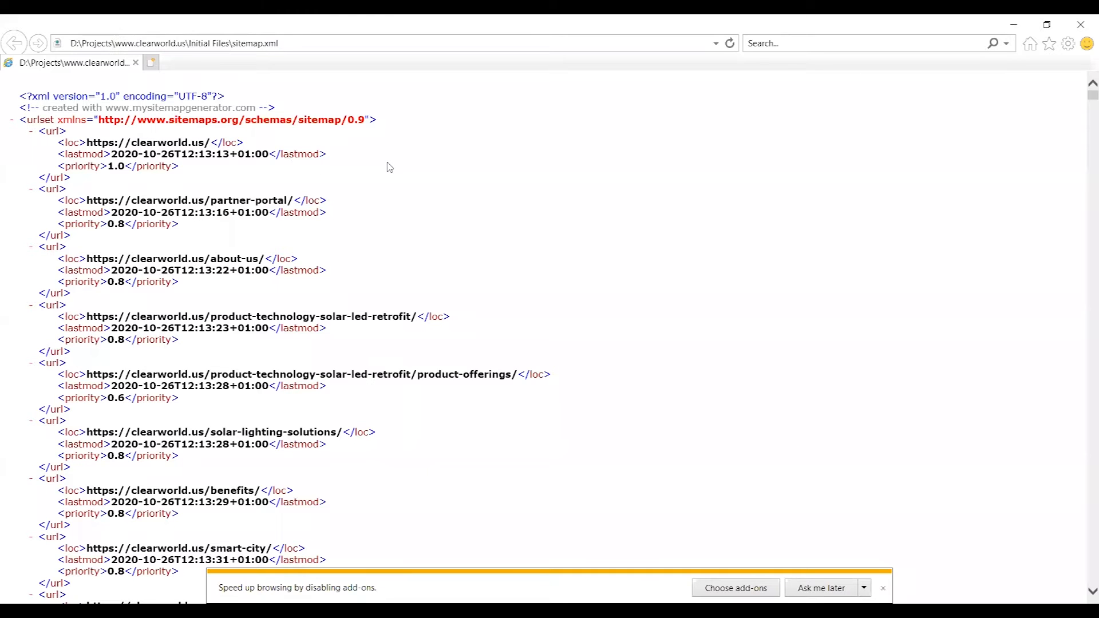
pyautogui.scroll(-5, 389, 167)
pyautogui.scroll(5, 389, 166)
pyautogui.moveTo(107, 168); pyautogui.dragTo(123, 167)
pyautogui.click(183, 174)
# Review the page, PDF, tag and category URLs with their priority values in the first part of the sitemap
pyautogui.scroll(-2, 154, 257)
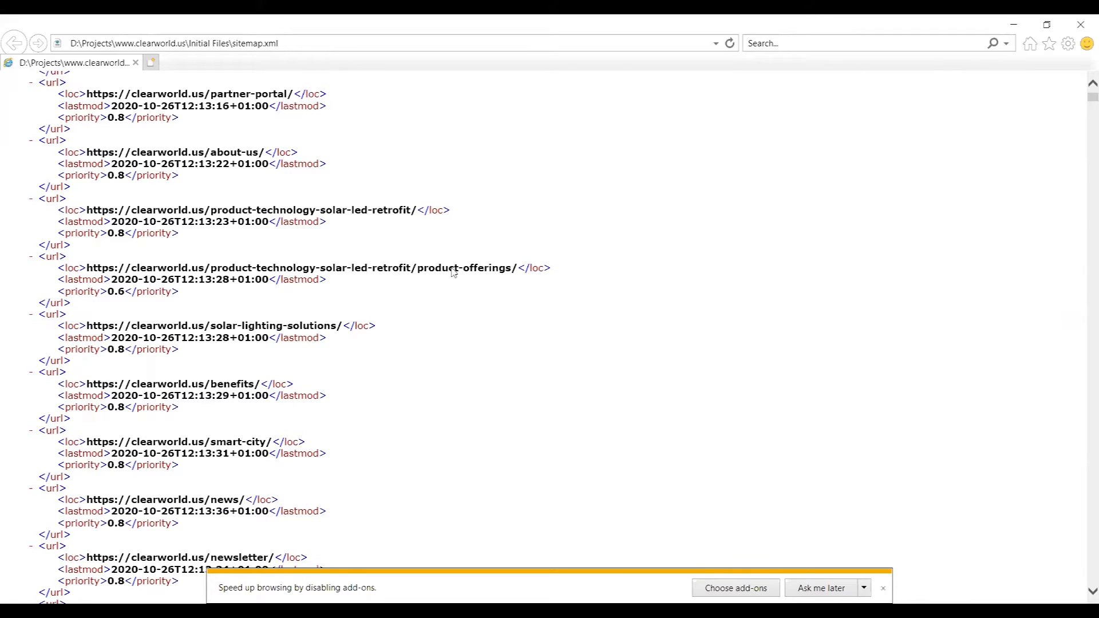
pyautogui.scroll(-10, 454, 272)
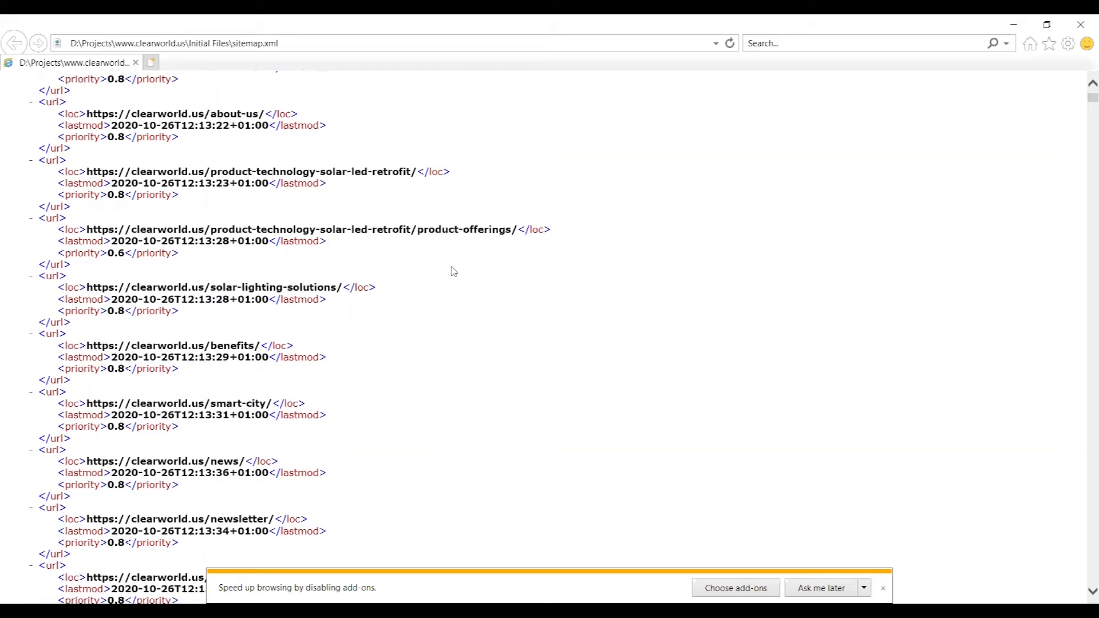
pyautogui.scroll(-1, 452, 271)
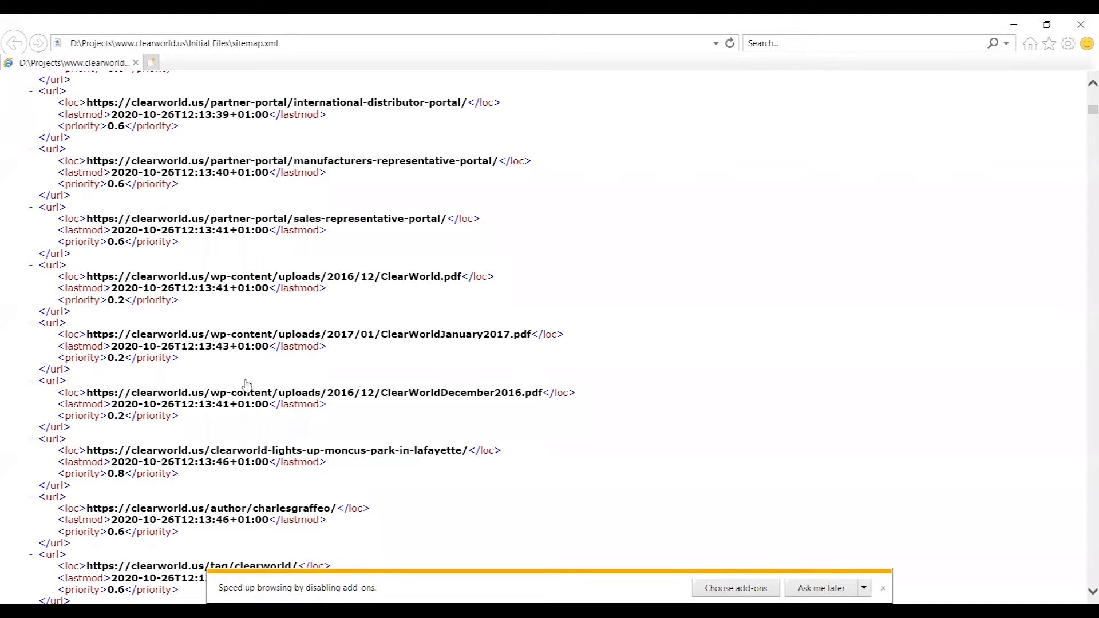
pyautogui.scroll(-5, 247, 387)
pyautogui.scroll(-14, 248, 387)
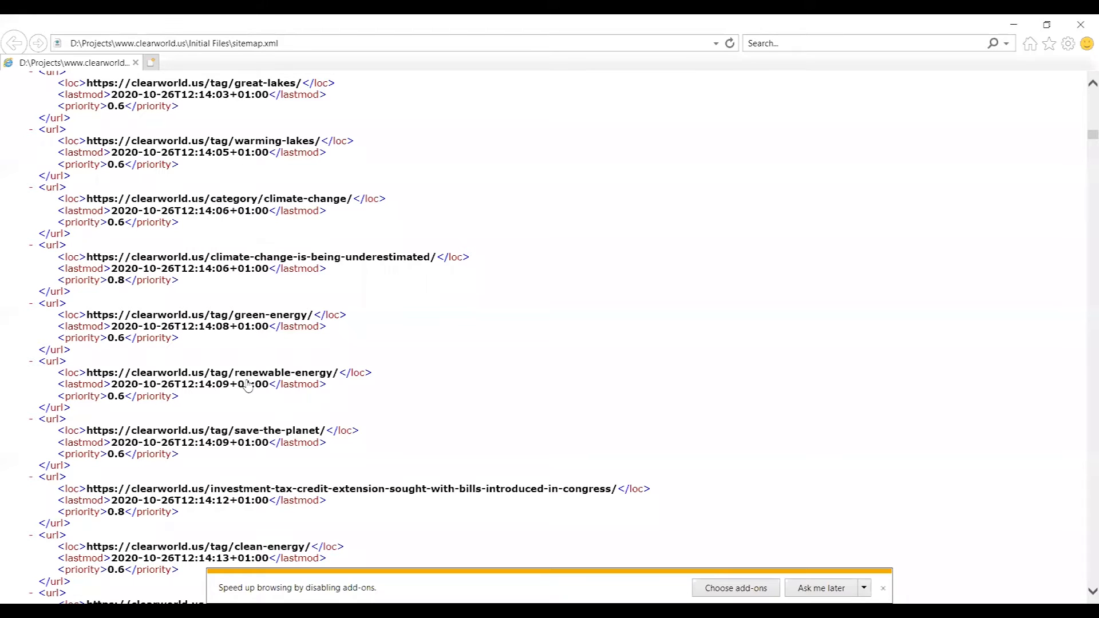
pyautogui.scroll(-4, 289, 368)
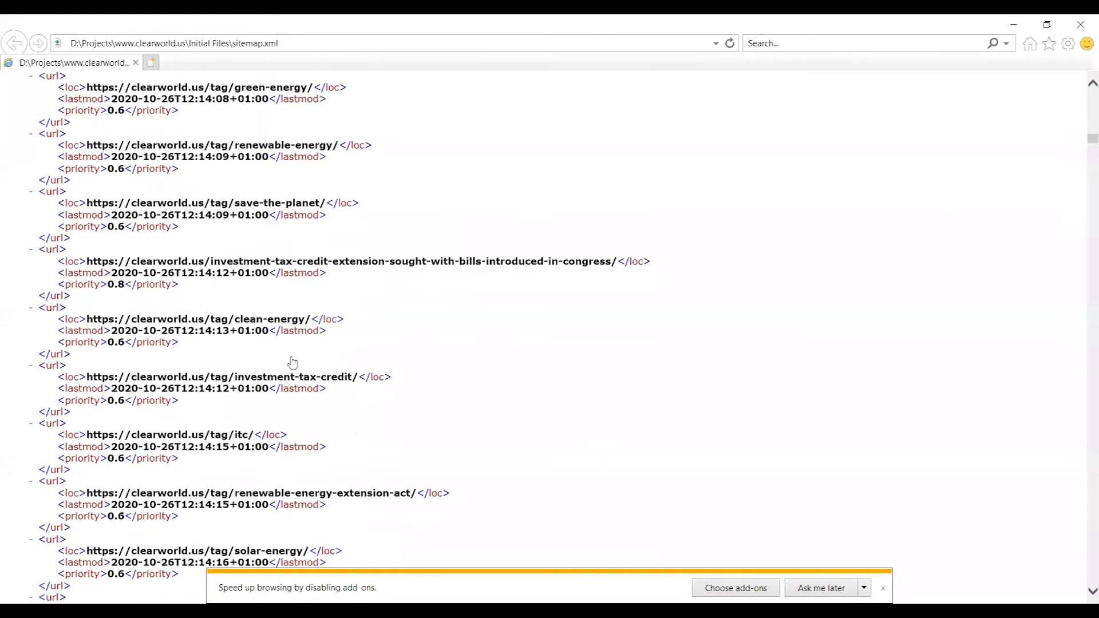
pyautogui.scroll(-1, 293, 362)
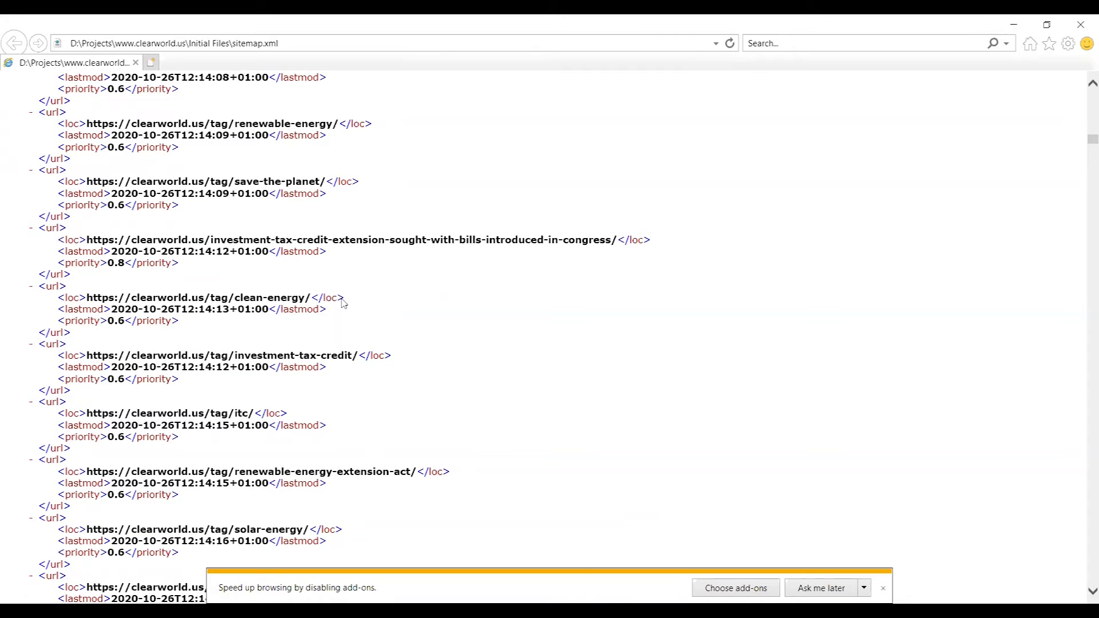
pyautogui.scroll(-5, 344, 302)
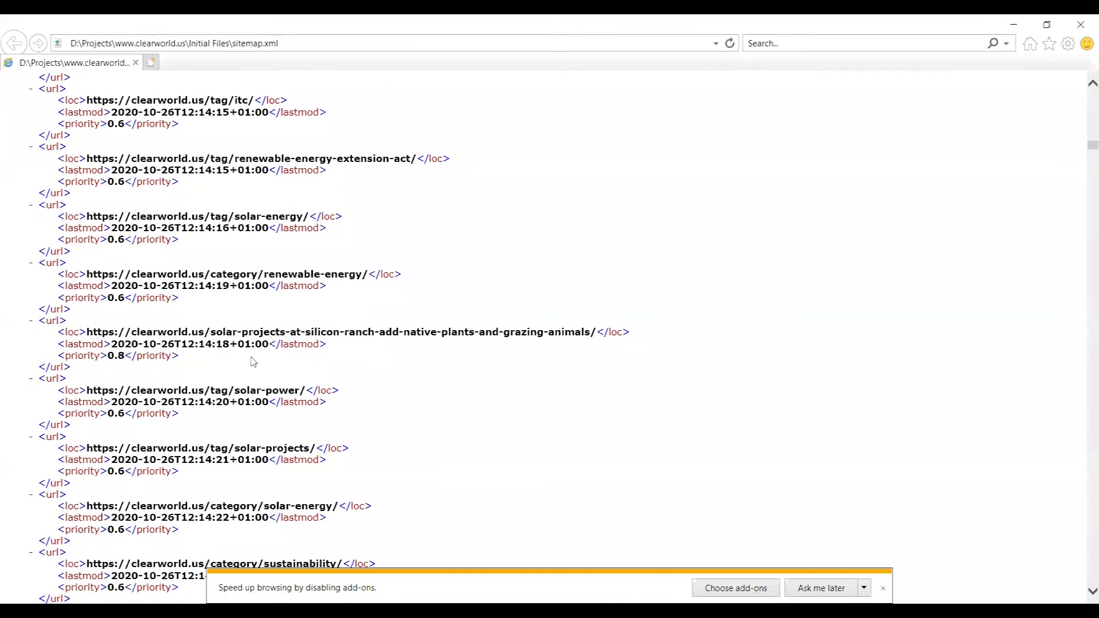
pyautogui.scroll(-10, 252, 361)
pyautogui.scroll(-18, 252, 361)
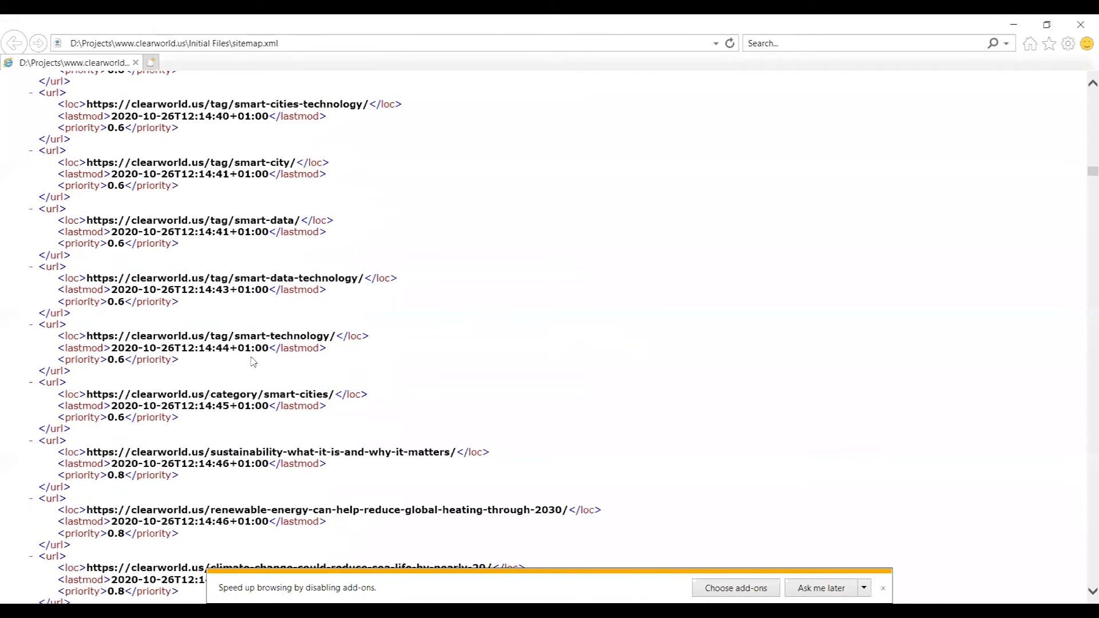
# Examine the blog article and paginated tag and category URLs with their priorities further down the sitemap
pyautogui.scroll(-5, 252, 361)
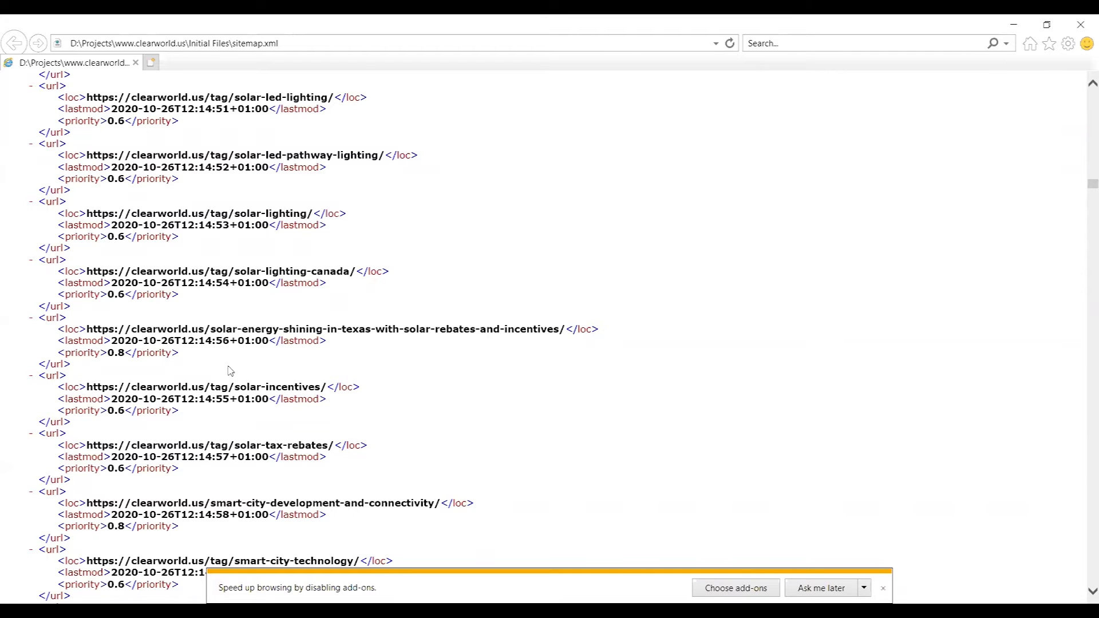
pyautogui.scroll(-10, 229, 371)
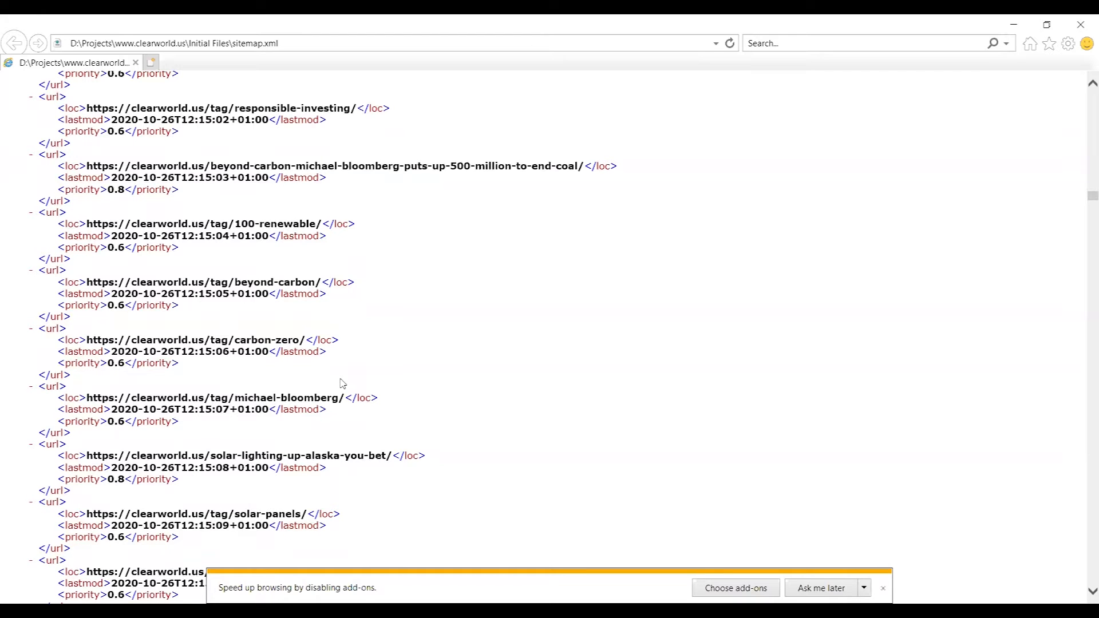
pyautogui.scroll(-4, 342, 384)
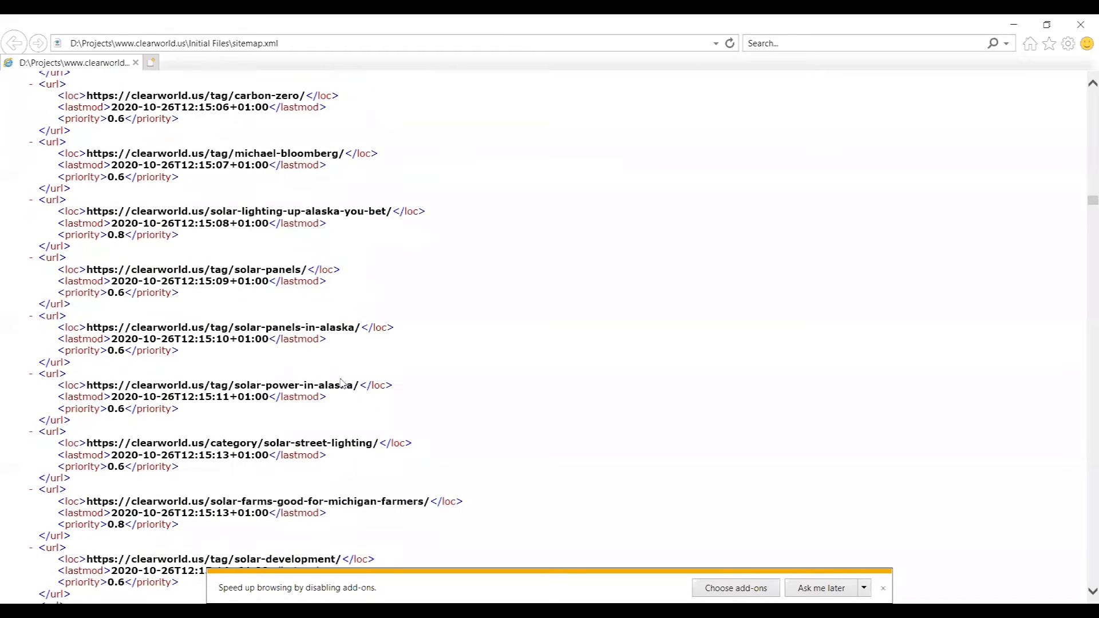
pyautogui.scroll(-5, 343, 384)
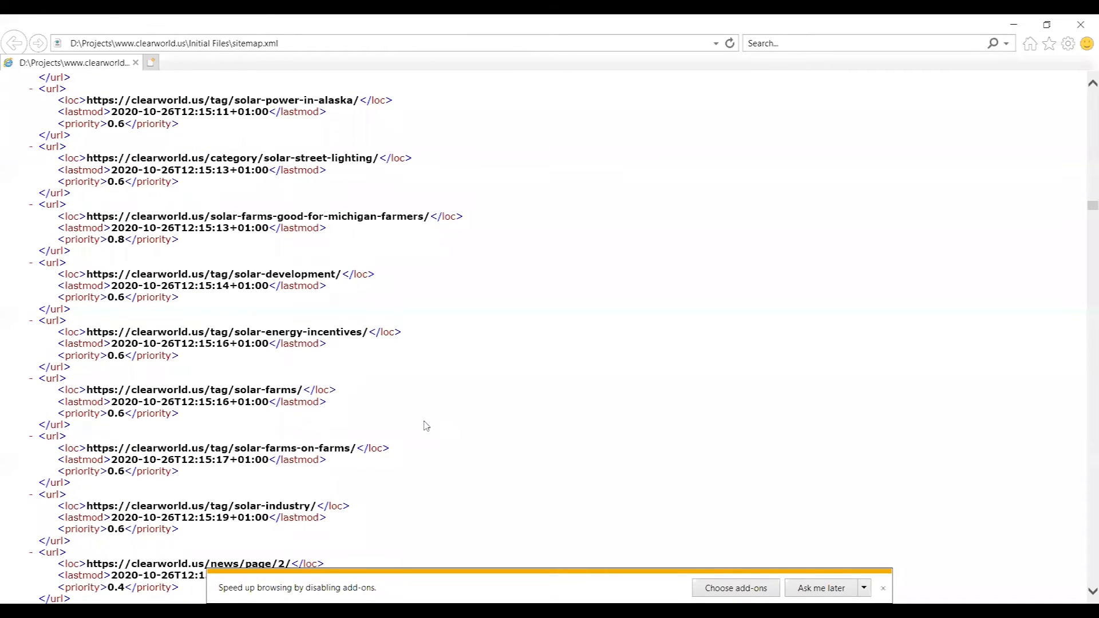
pyautogui.scroll(-8, 426, 426)
pyautogui.scroll(-20, 427, 426)
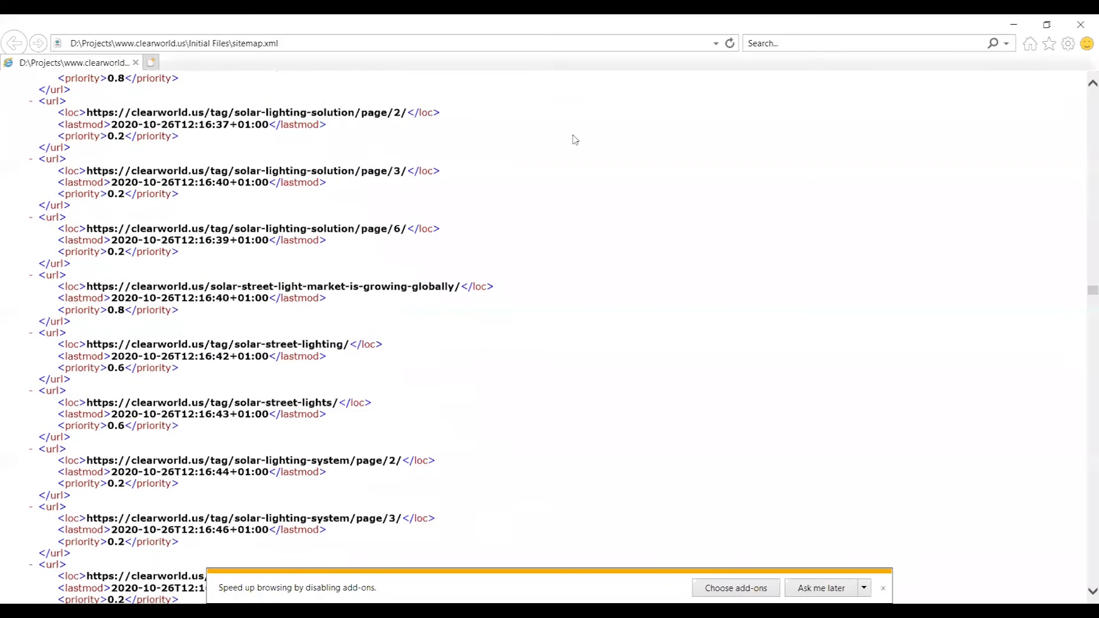
pyautogui.scroll(-20, 575, 140)
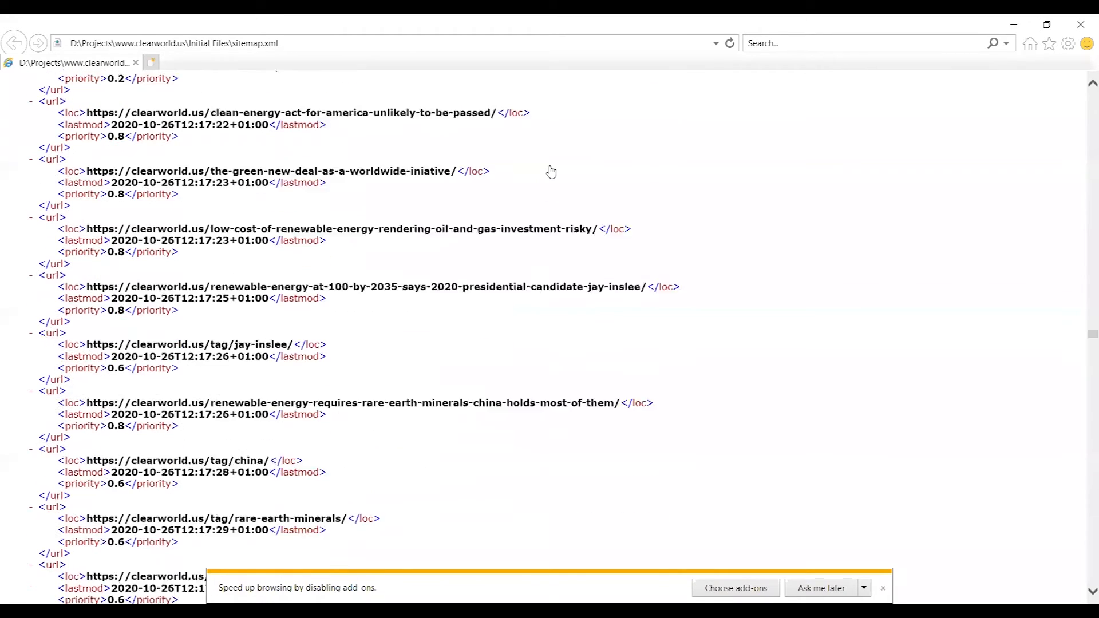
pyautogui.scroll(-20, 473, 309)
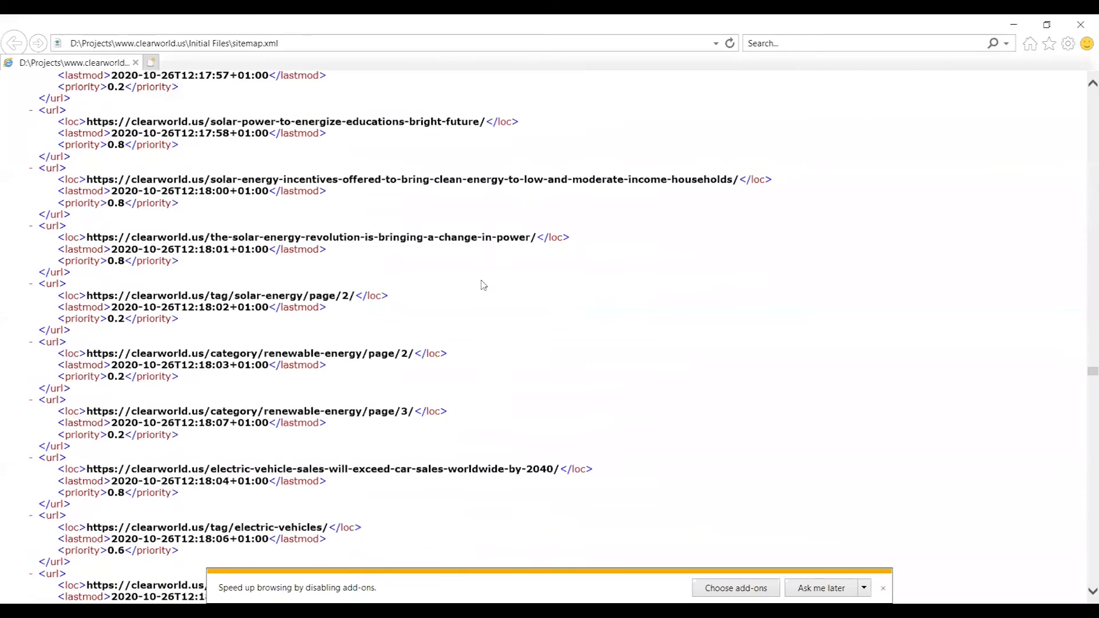
pyautogui.scroll(-15, 483, 285)
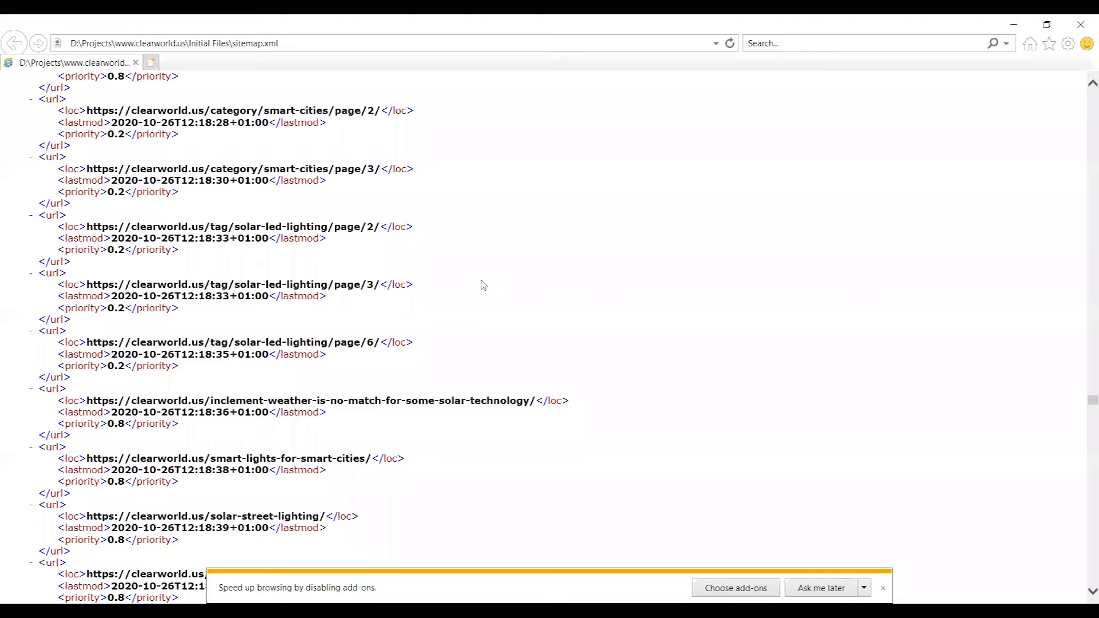
pyautogui.scroll(-5, 572, 304)
pyautogui.scroll(15, 572, 307)
pyautogui.scroll(15, 572, 307)
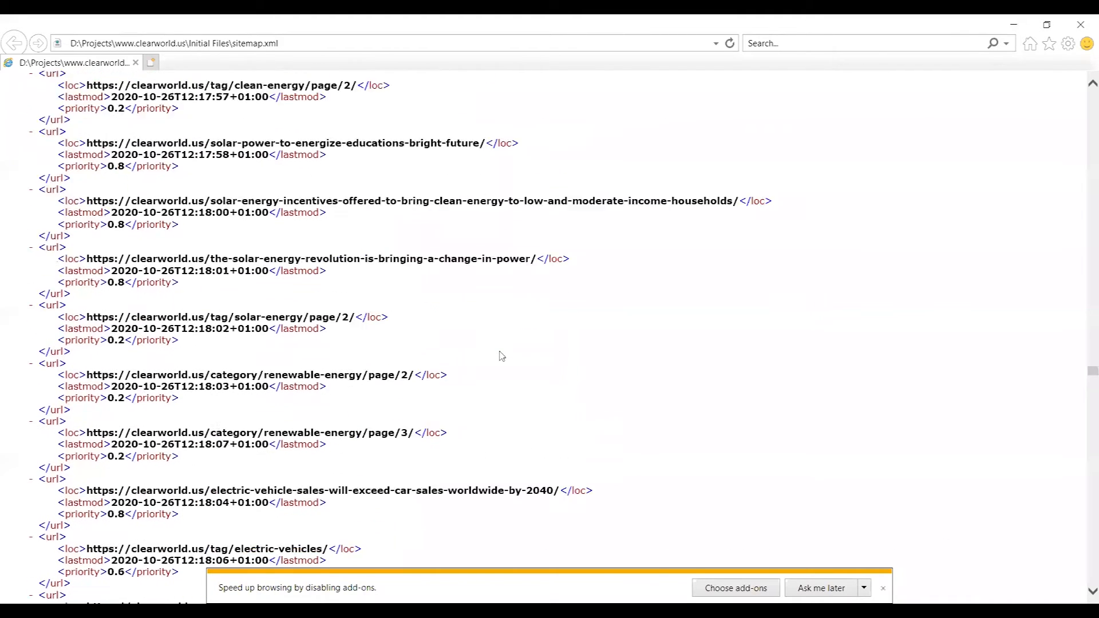
pyautogui.scroll(1, 502, 356)
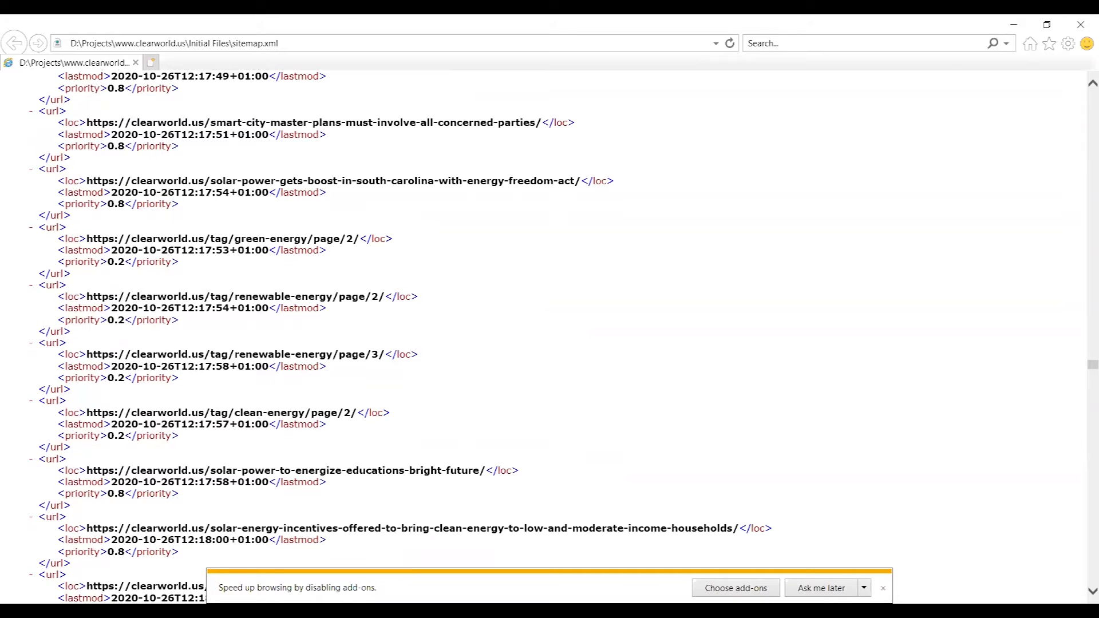
# Check the WP File Manager page in Chrome, return to sitemap.xml in Internet Explorer and review its earlier entries
pyautogui.hotkey('alt', 'Tab')
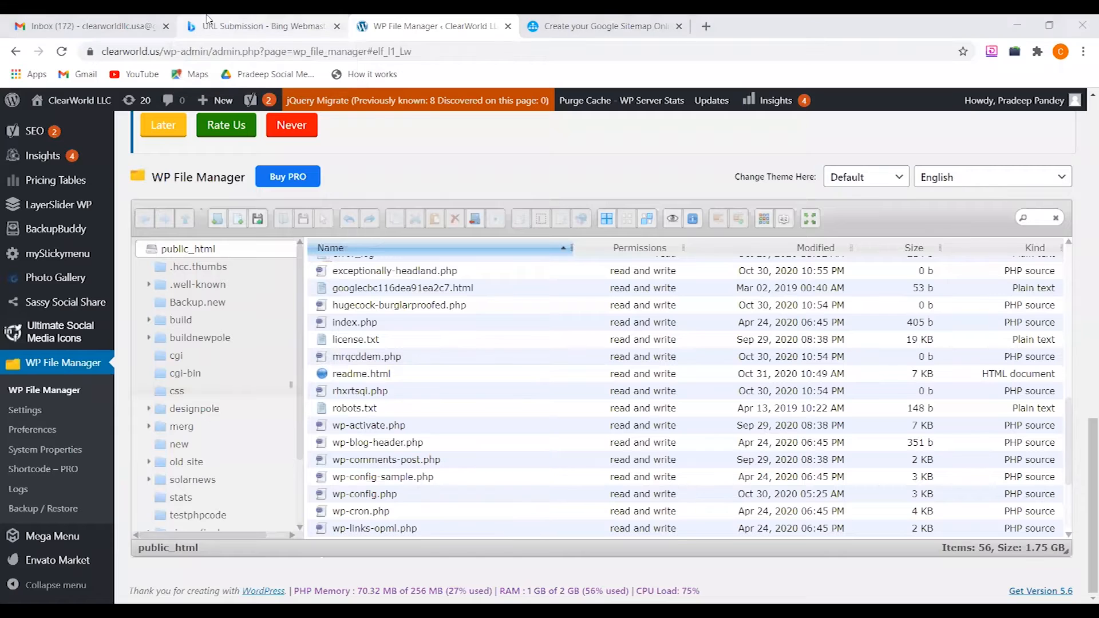
pyautogui.hotkey('alt', 'Tab')
pyautogui.scroll(20, 294, 169)
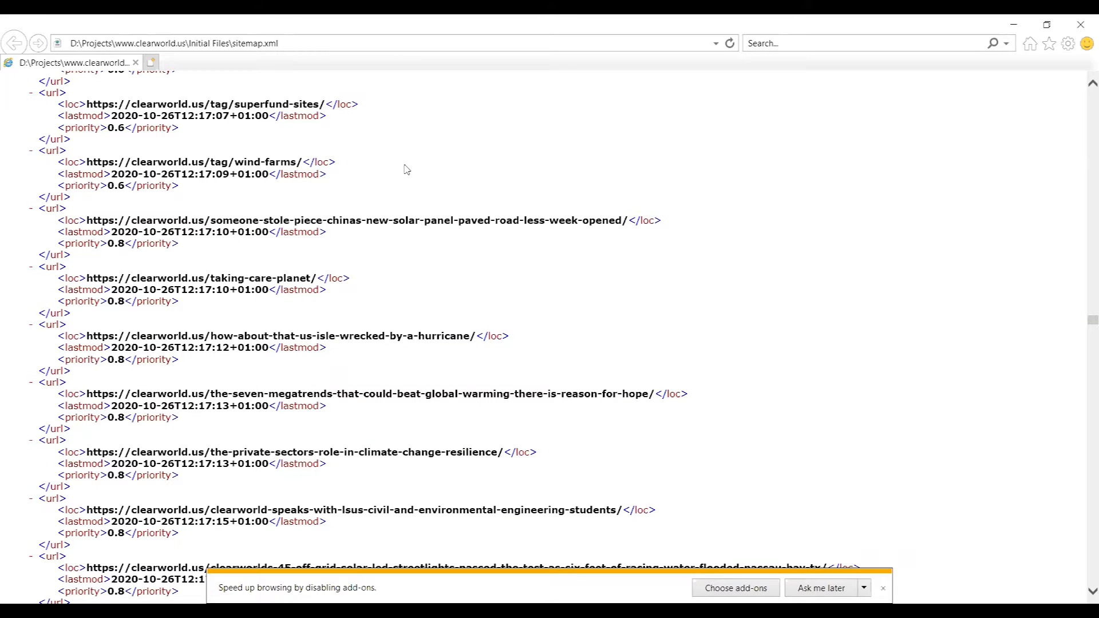
pyautogui.scroll(5, 406, 170)
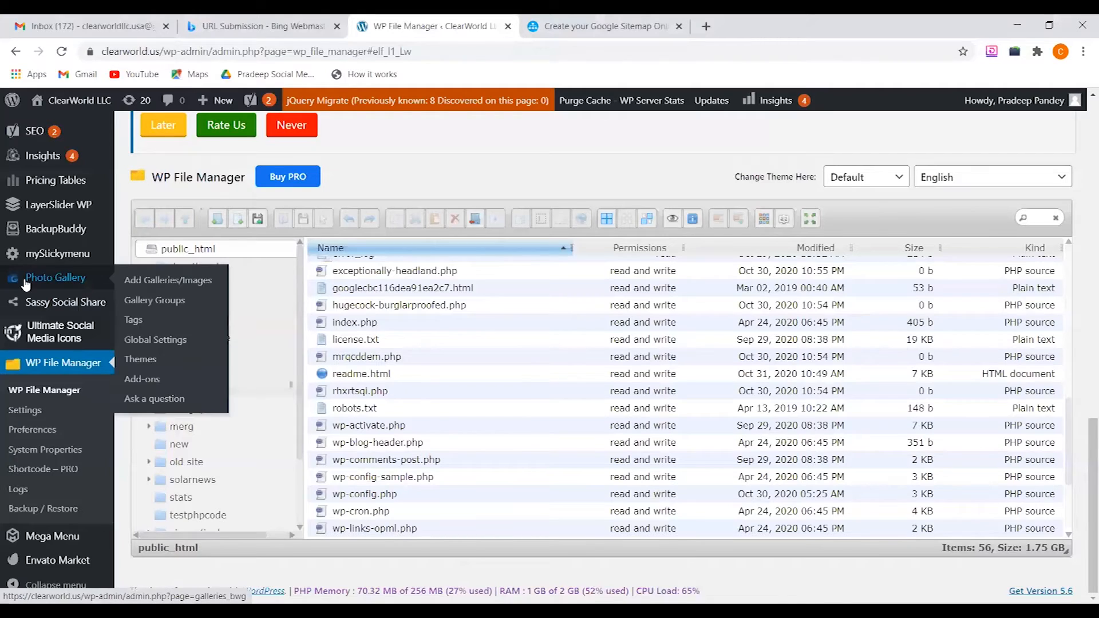
# Switch to the WordPress admin in Chrome and open the general settings of the Yoast SEO plugin
pyautogui.scroll(5, 23, 286)
pyautogui.scroll(5, 25, 285)
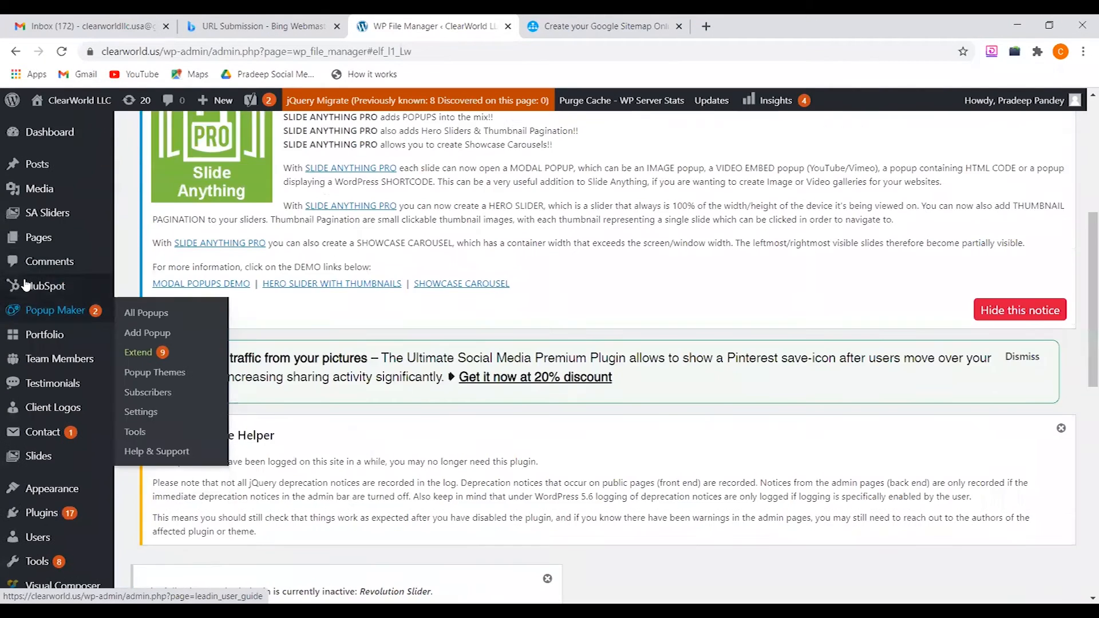
pyautogui.scroll(-5, 25, 284)
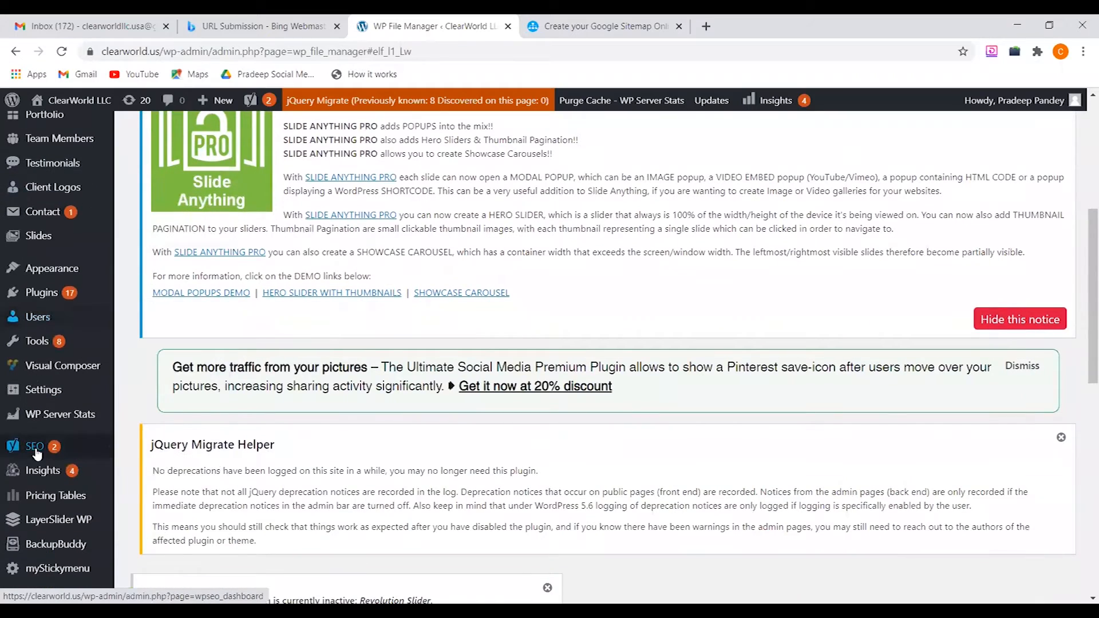
pyautogui.click(44, 453)
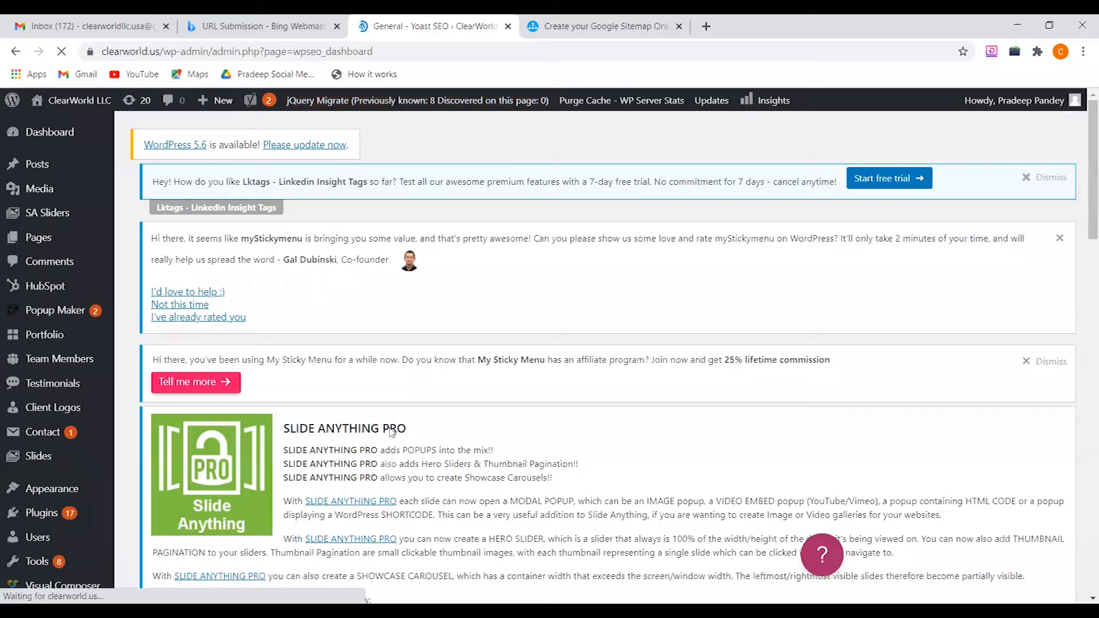
# Check Yoast SEO's Webmaster Tools verification settings and return to its dashboard to review the problems and notifications
pyautogui.scroll(-5, 391, 432)
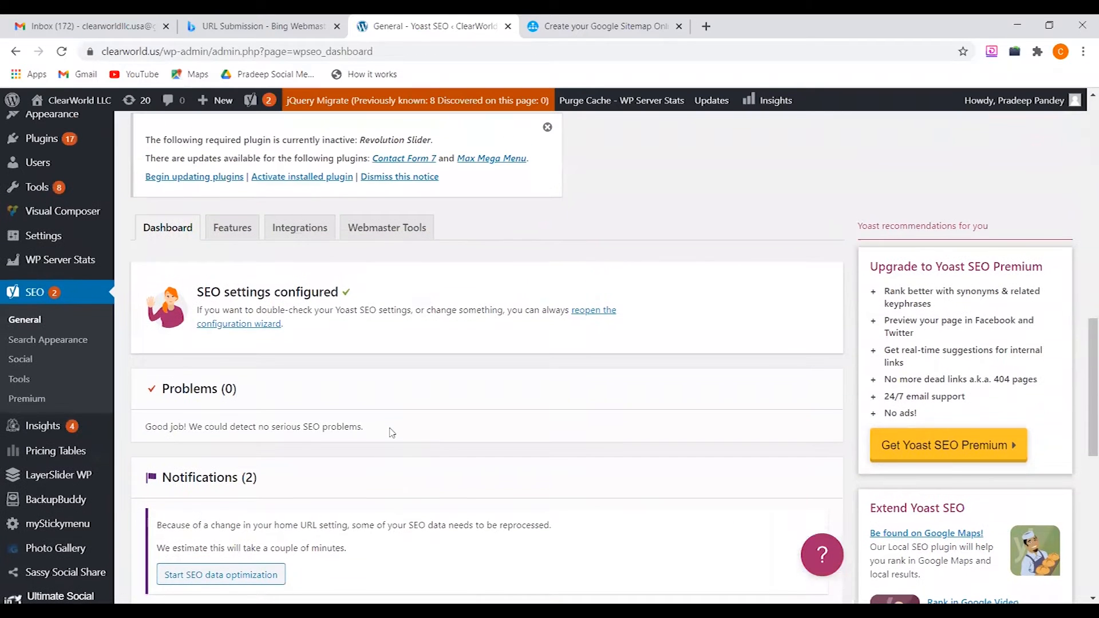
pyautogui.click(386, 229)
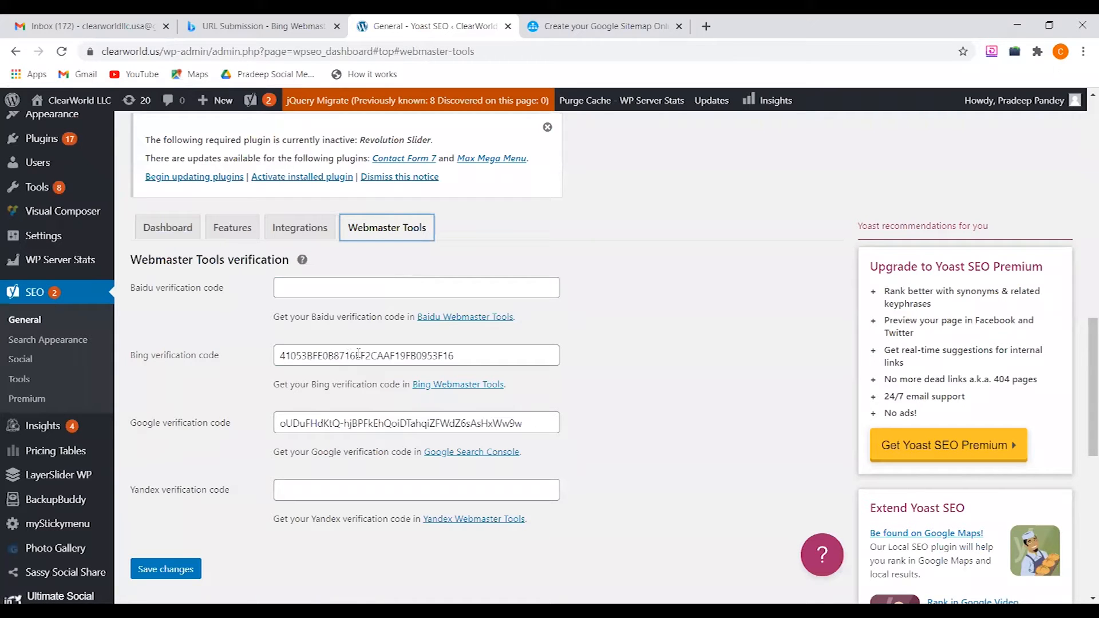
pyautogui.click(167, 232)
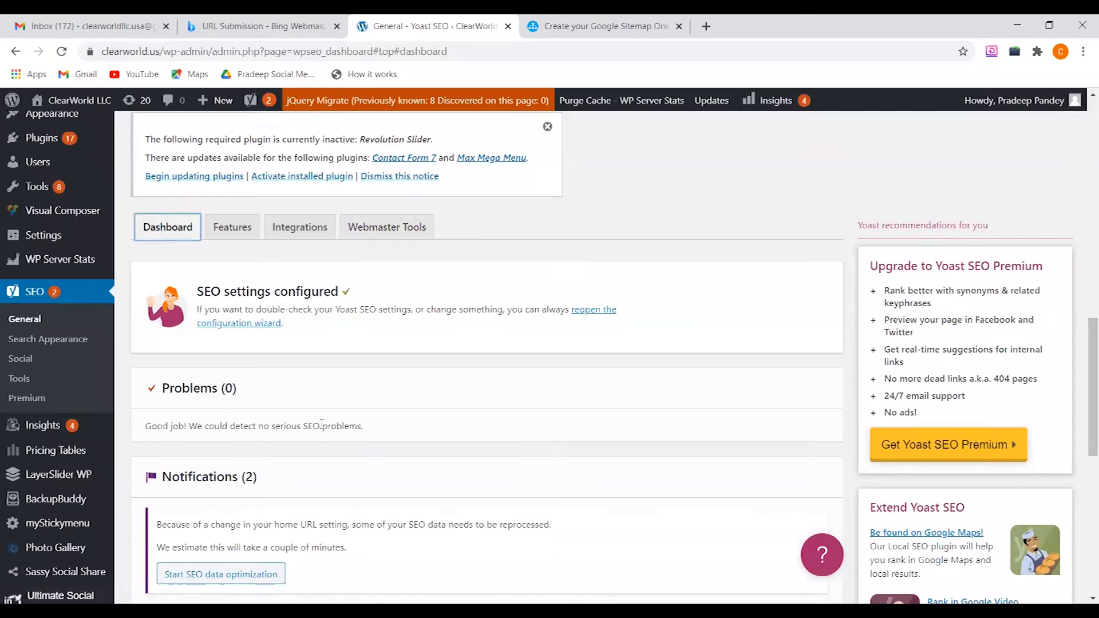
pyautogui.scroll(-5, 286, 401)
pyautogui.scroll(2, 323, 429)
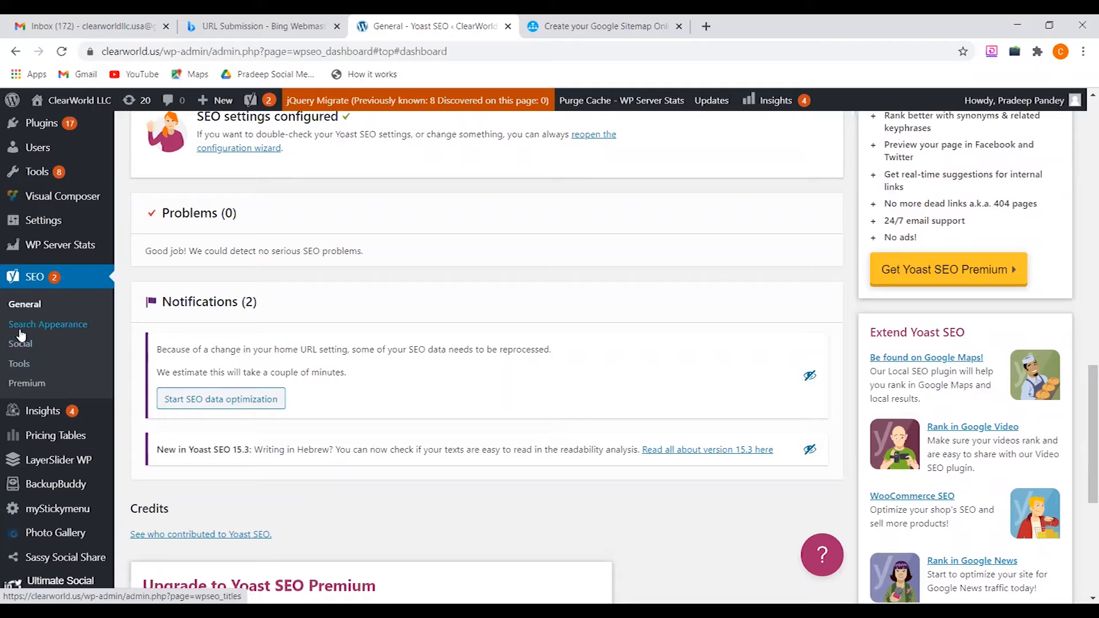
# Open the Yoast SEO Tools page and review its built-in import, file editor, bulk editor and optimization tools
pyautogui.click(20, 367)
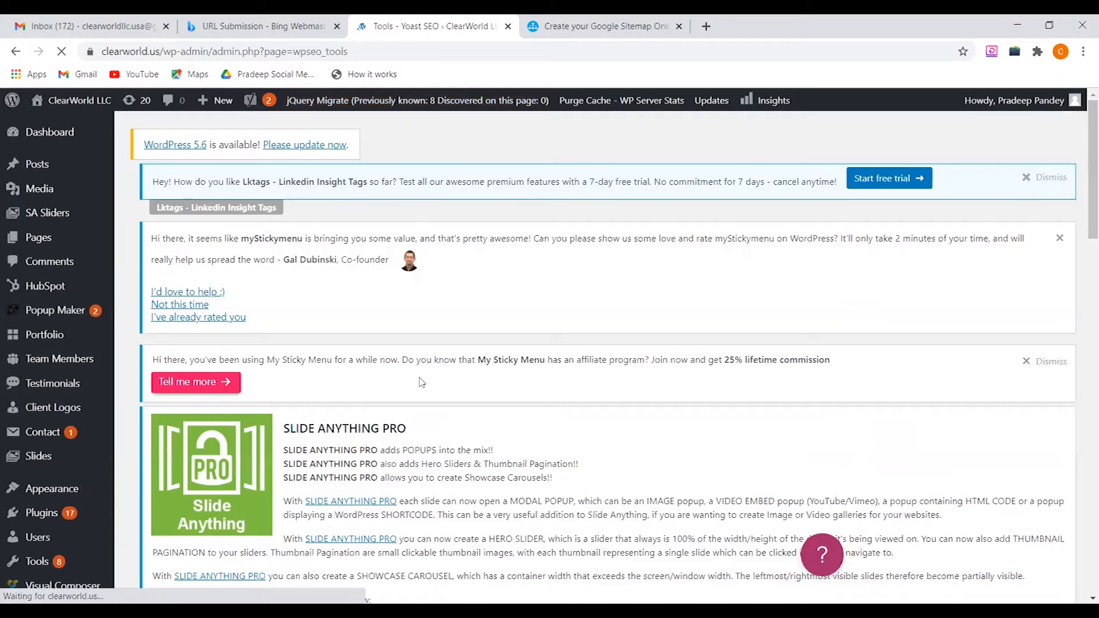
pyautogui.scroll(-7, 421, 382)
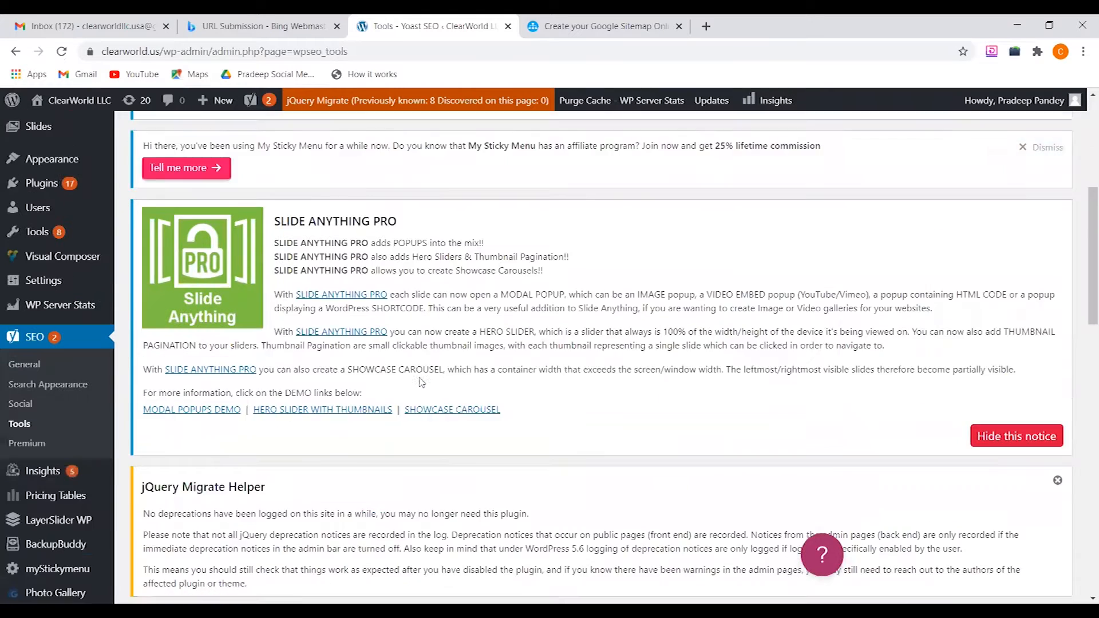
pyautogui.scroll(-5, 421, 383)
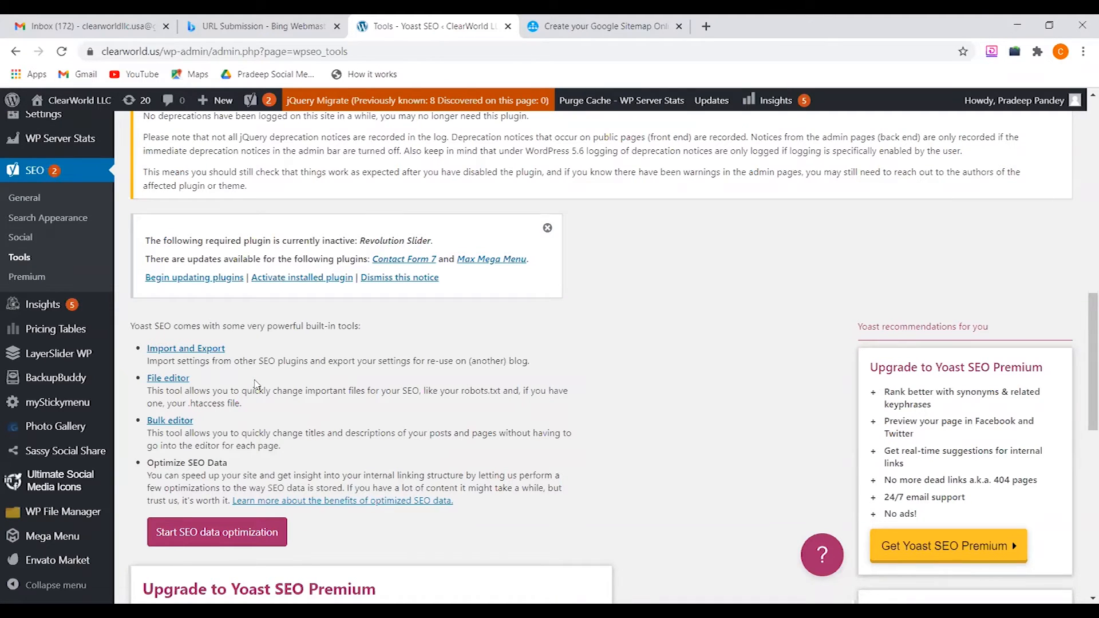
pyautogui.scroll(-2, 256, 385)
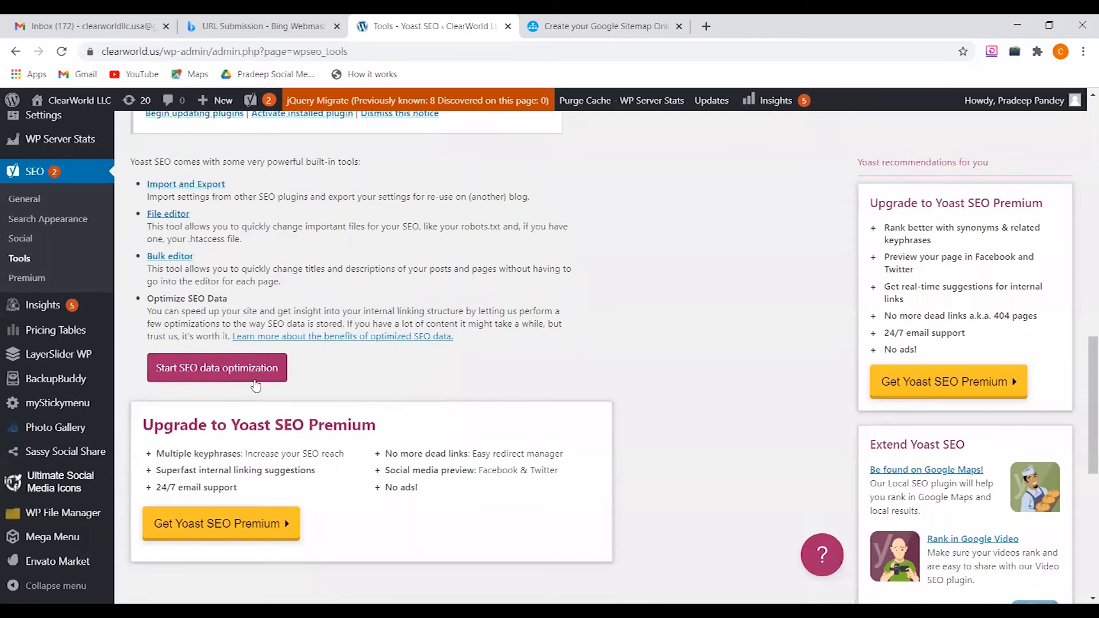
pyautogui.scroll(1, 256, 385)
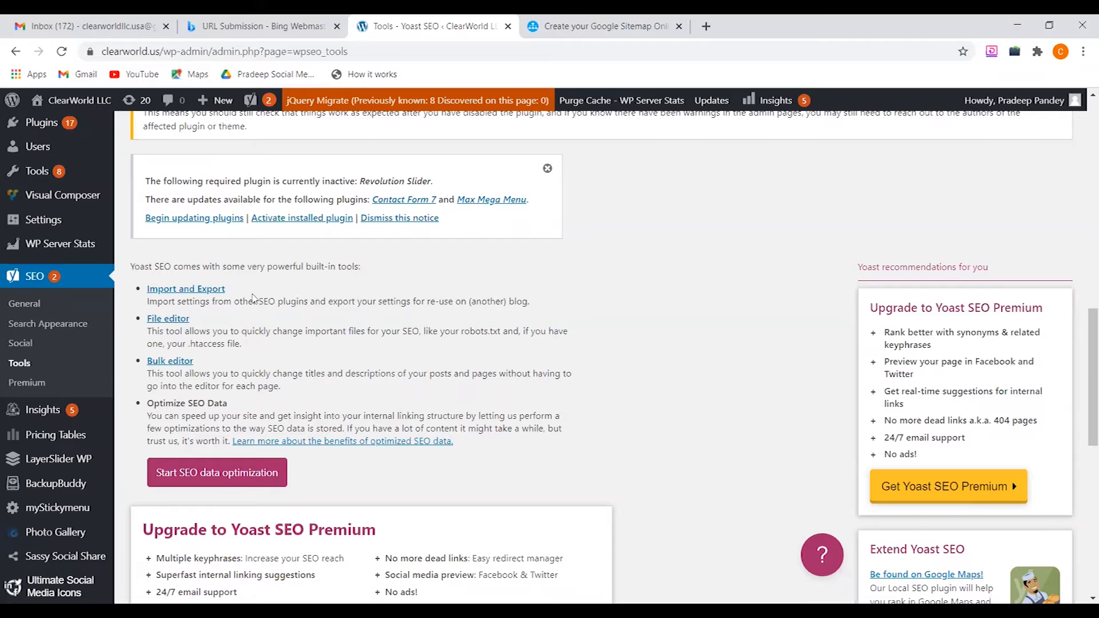
# Open the clearworld.us home page in a new browser tab
pyautogui.click(259, 20)
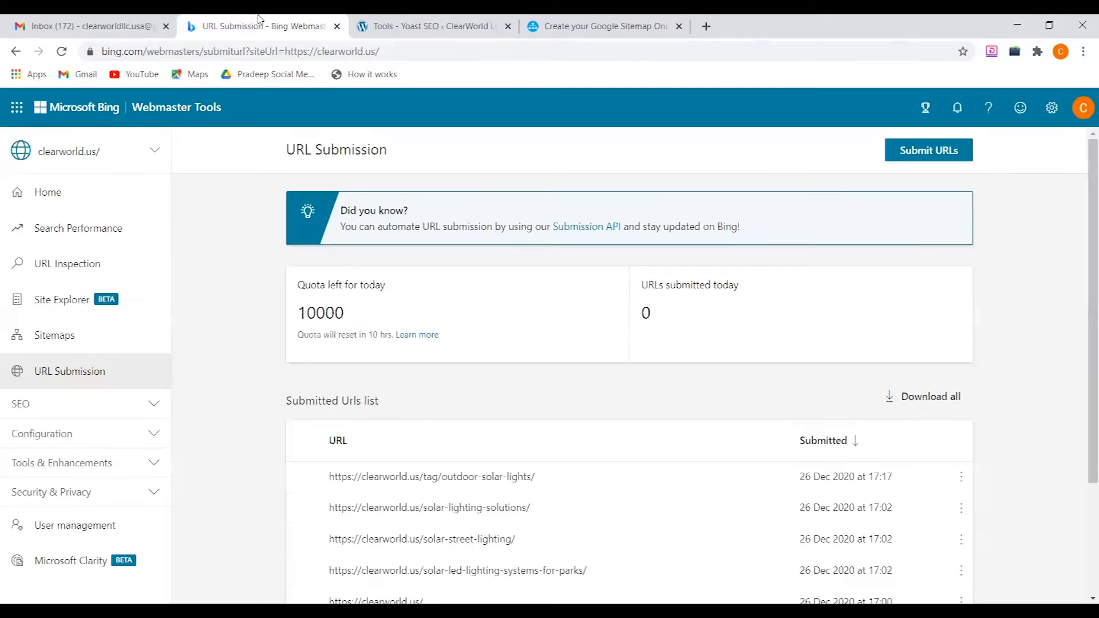
pyautogui.click(705, 26)
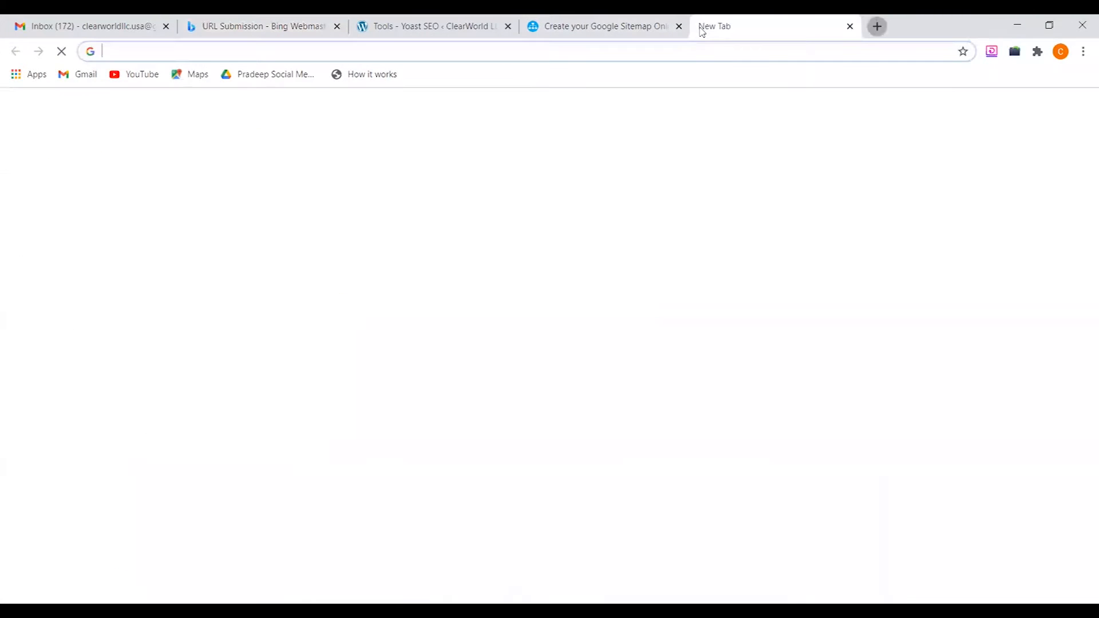
pyautogui.write('clearworld.us')
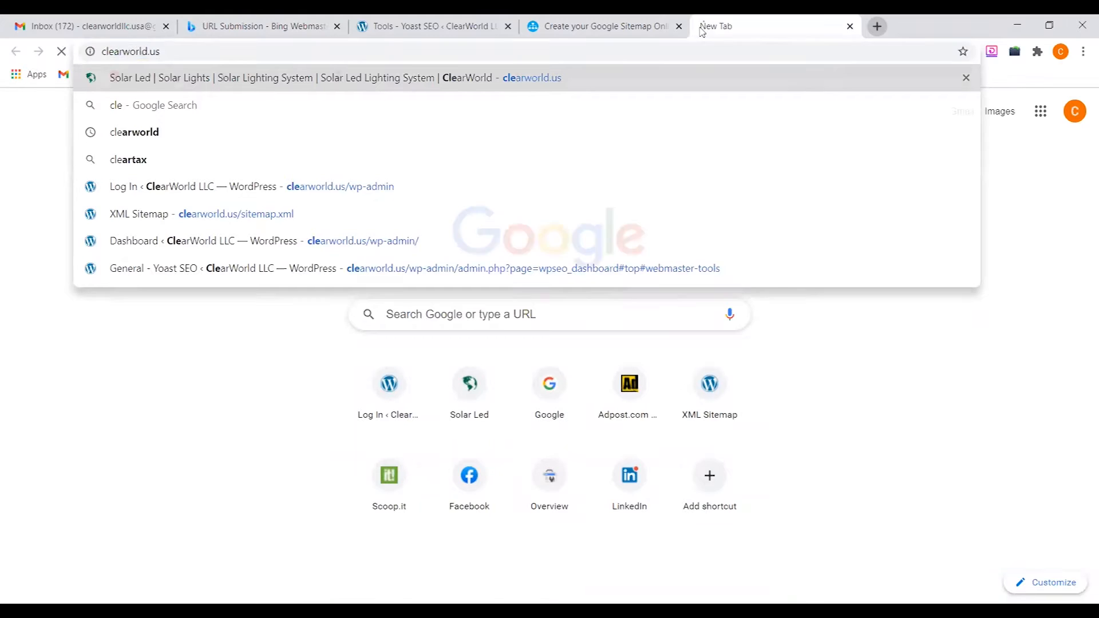
pyautogui.press('Return')
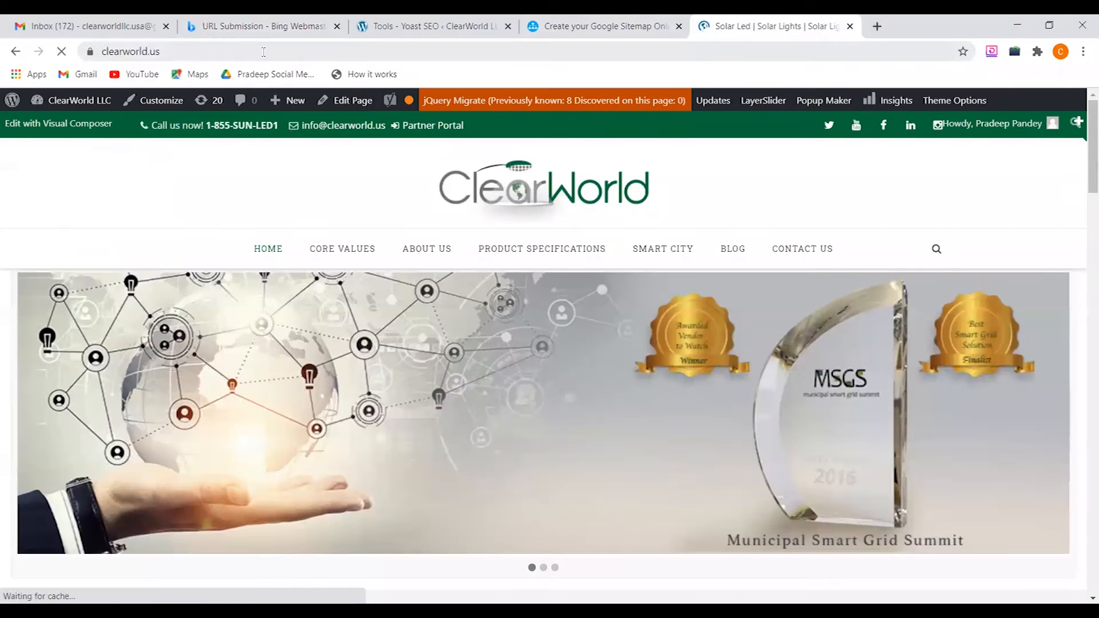
pyautogui.click(263, 51)
pyautogui.click(264, 51)
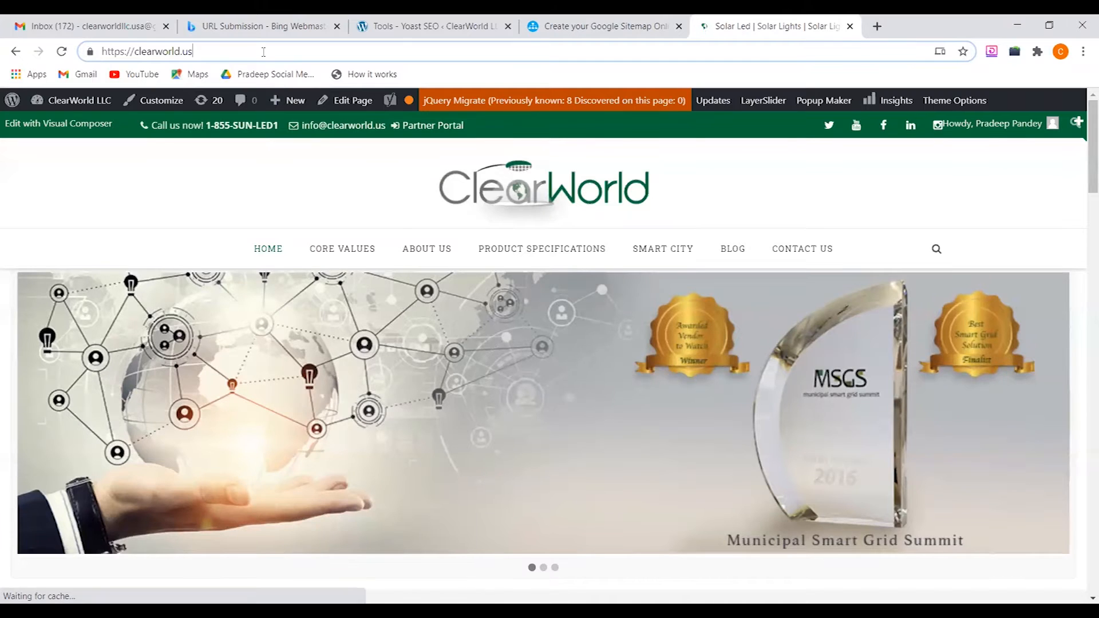
pyautogui.write('/')
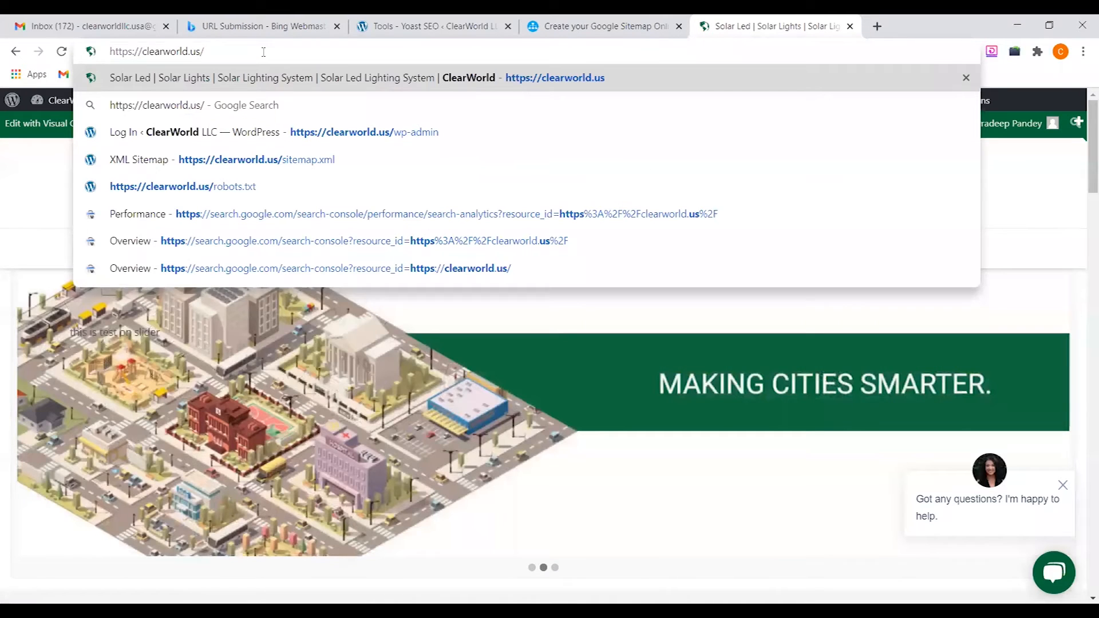
pyautogui.write('rob')
pyautogui.write('a')
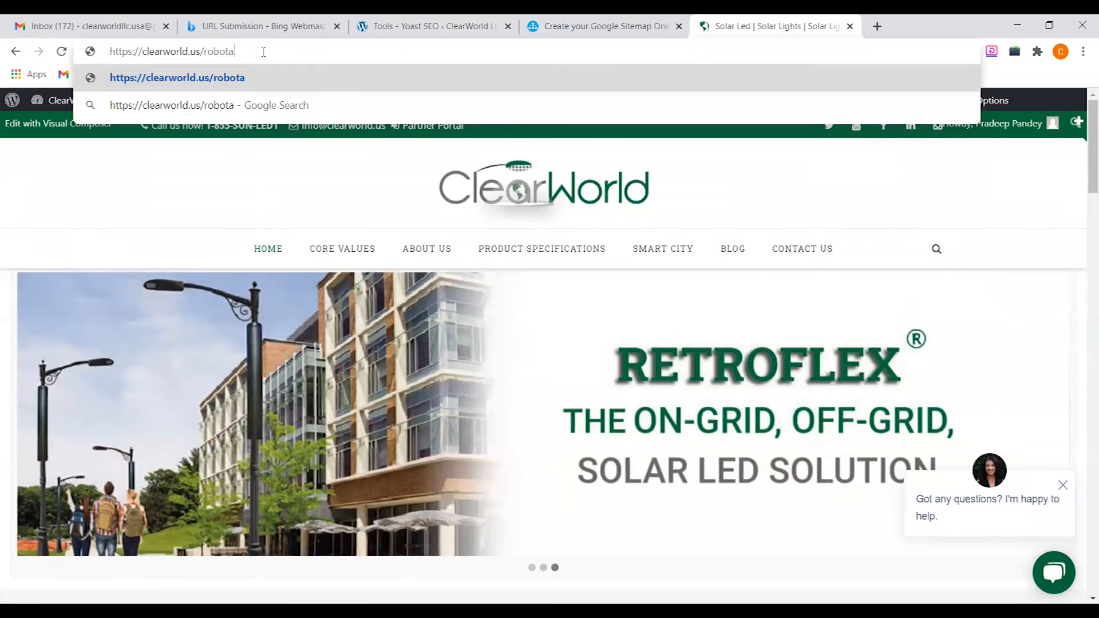
pyautogui.press('BackSpace')
pyautogui.write('s.txt')
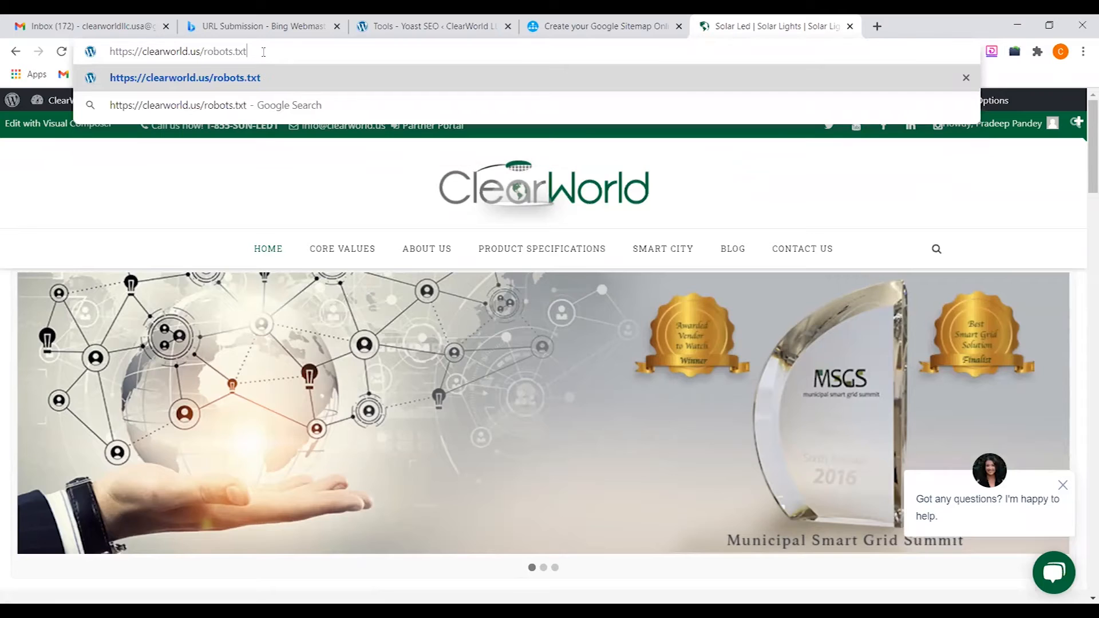
pyautogui.press('Return')
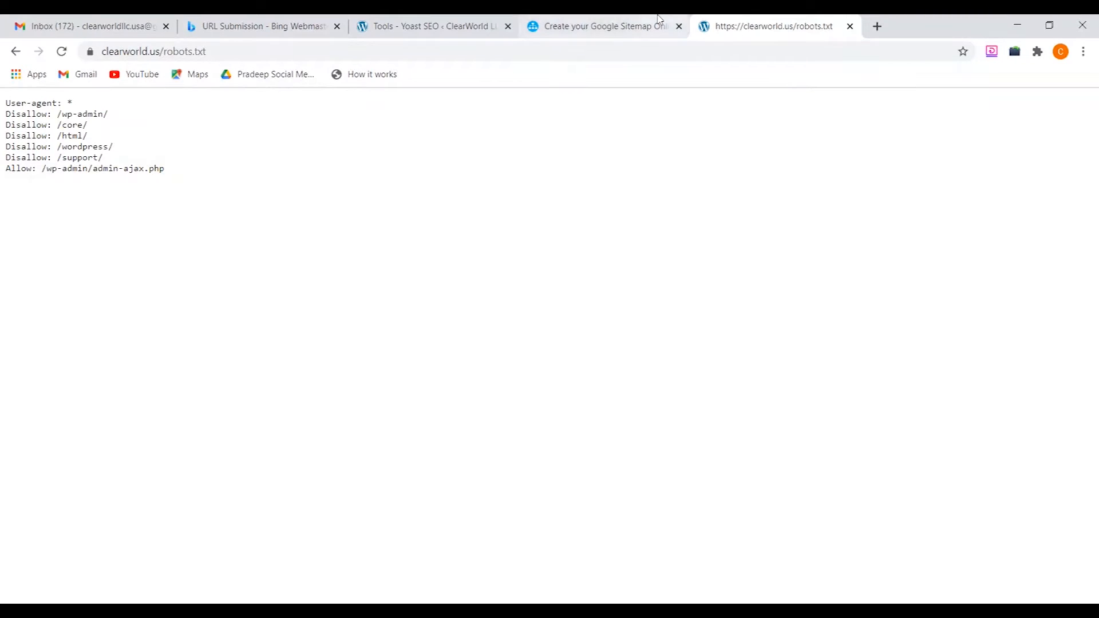
# Return to the WordPress admin and open Yoast SEO's Search Appearance settings
pyautogui.click(601, 23)
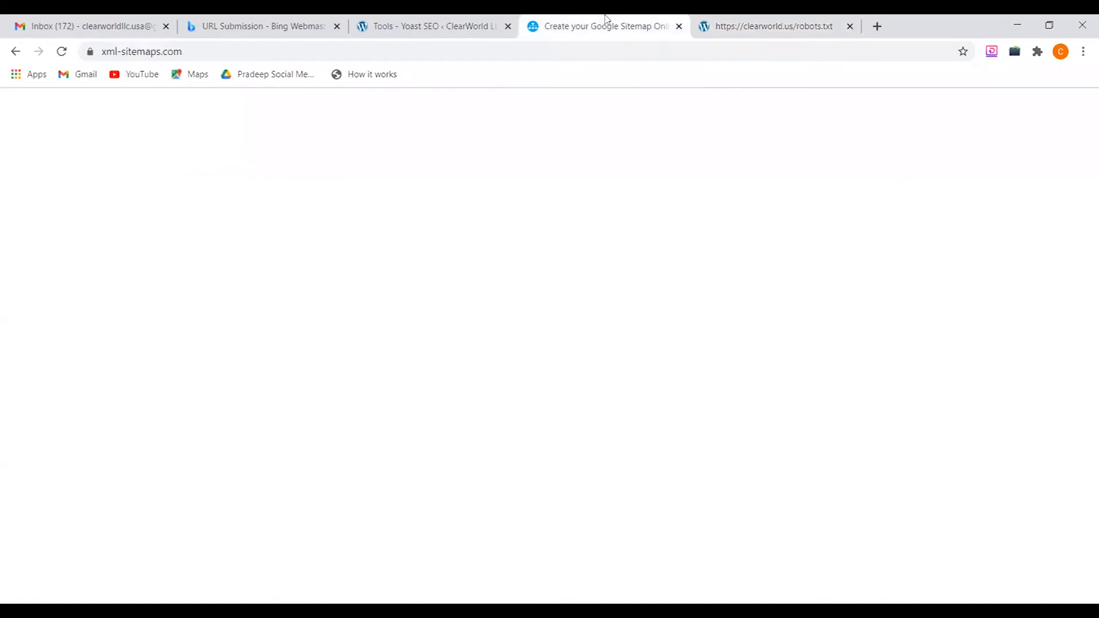
pyautogui.click(487, 21)
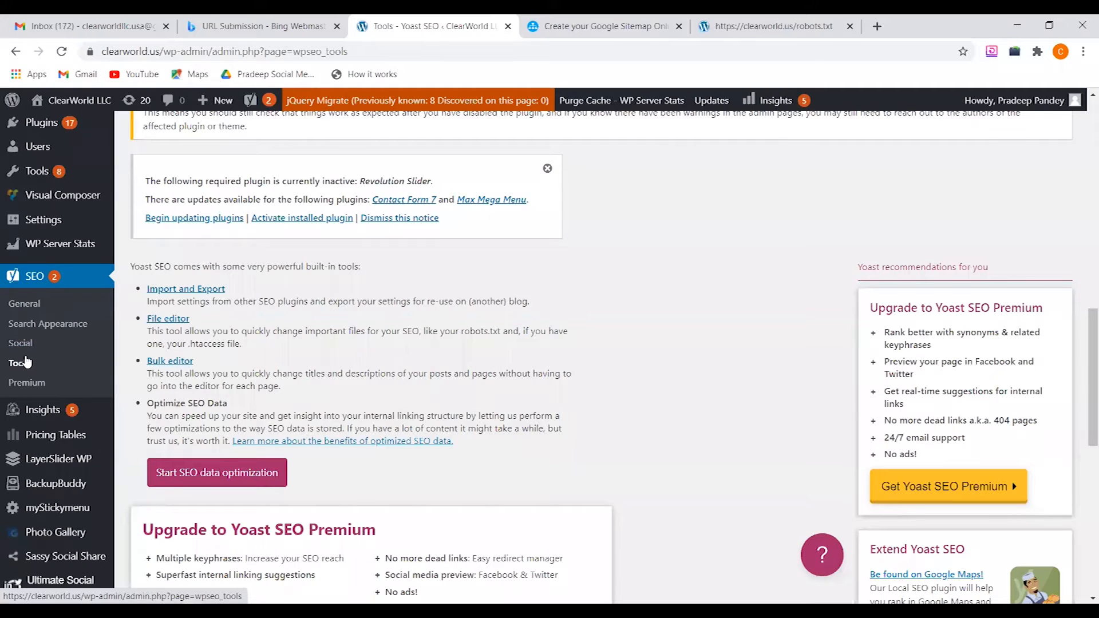
pyautogui.scroll(-3, 270, 347)
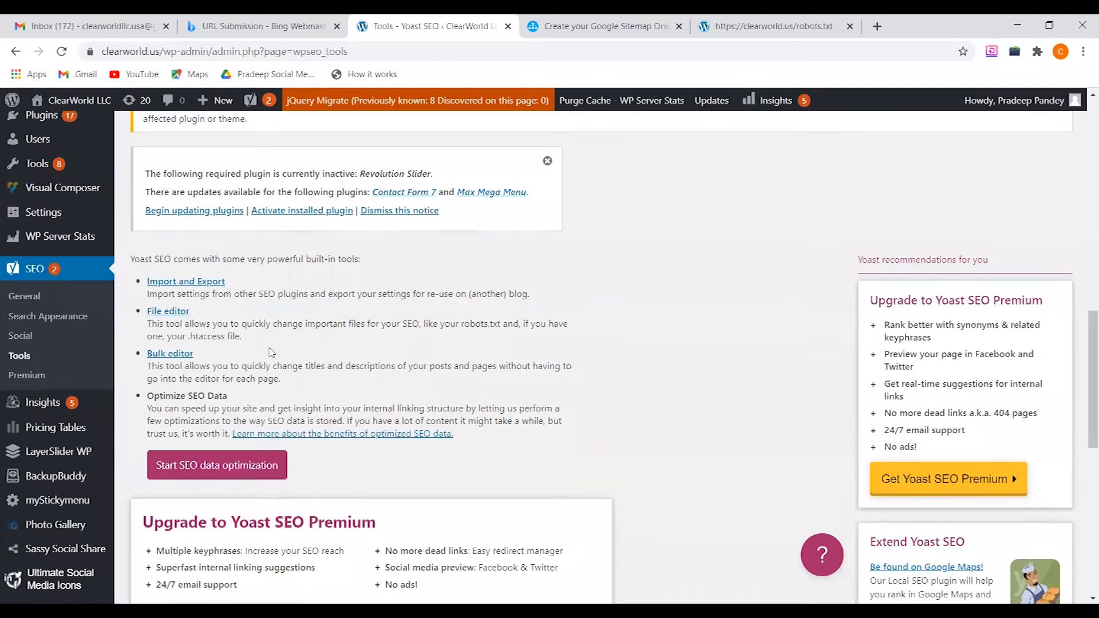
pyautogui.scroll(3, 271, 347)
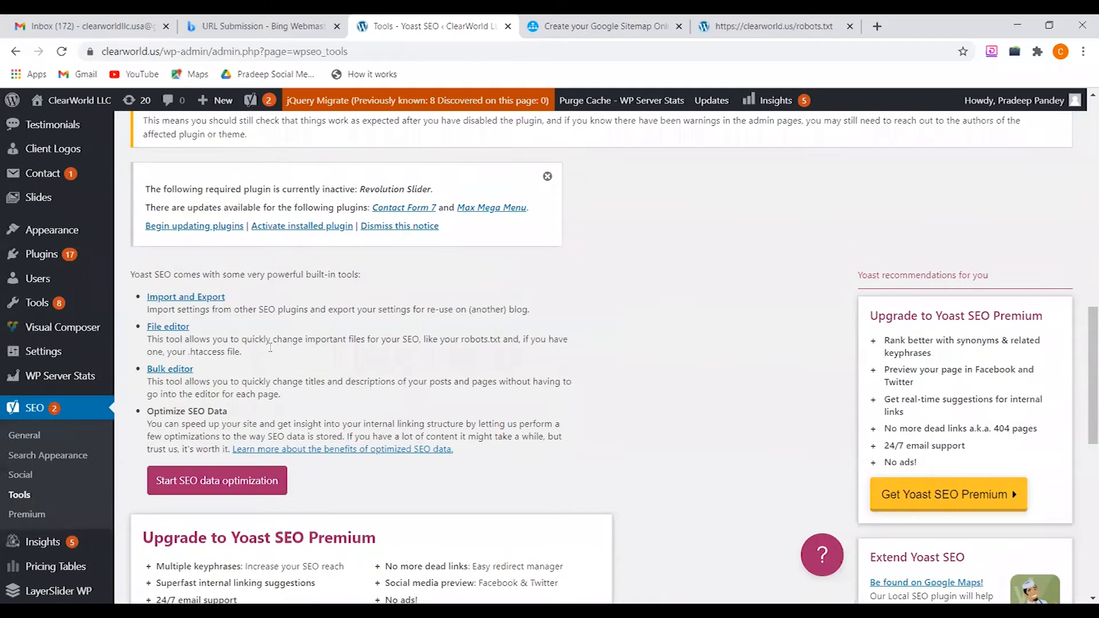
pyautogui.moveTo(46, 354)
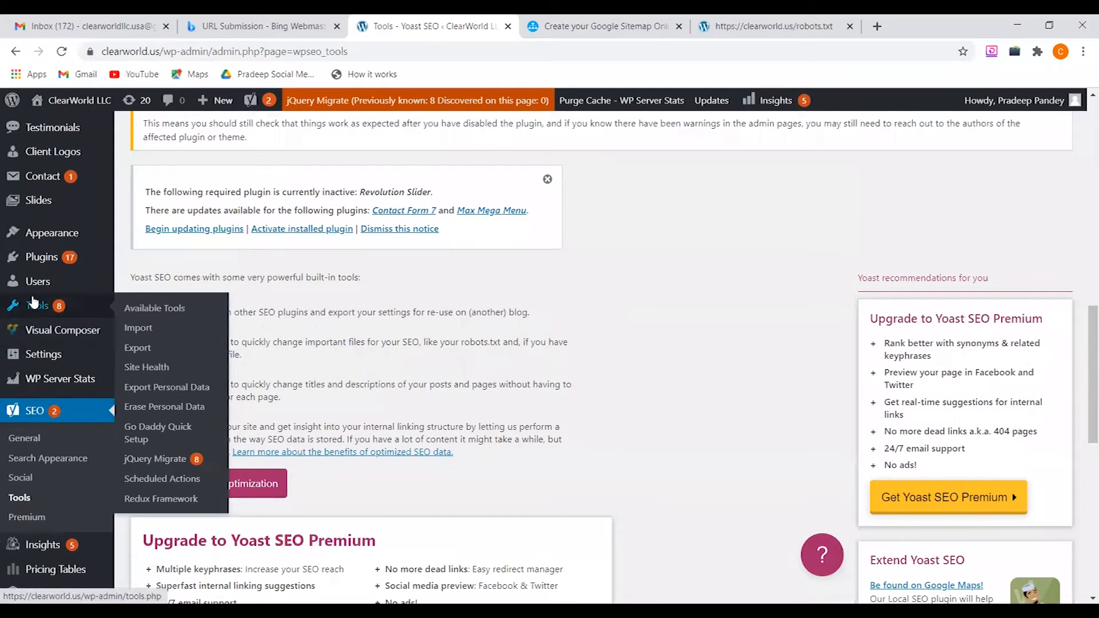
pyautogui.click(37, 462)
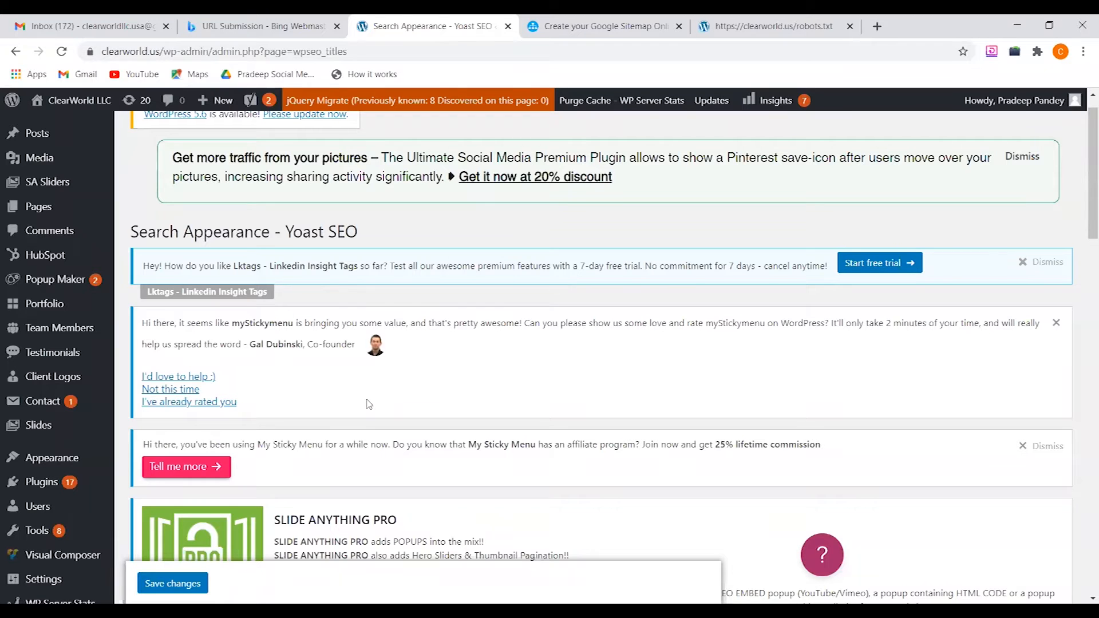
# Examine the general Search Appearance options, including force rewrite titles and the title separator
pyautogui.scroll(-2, 369, 405)
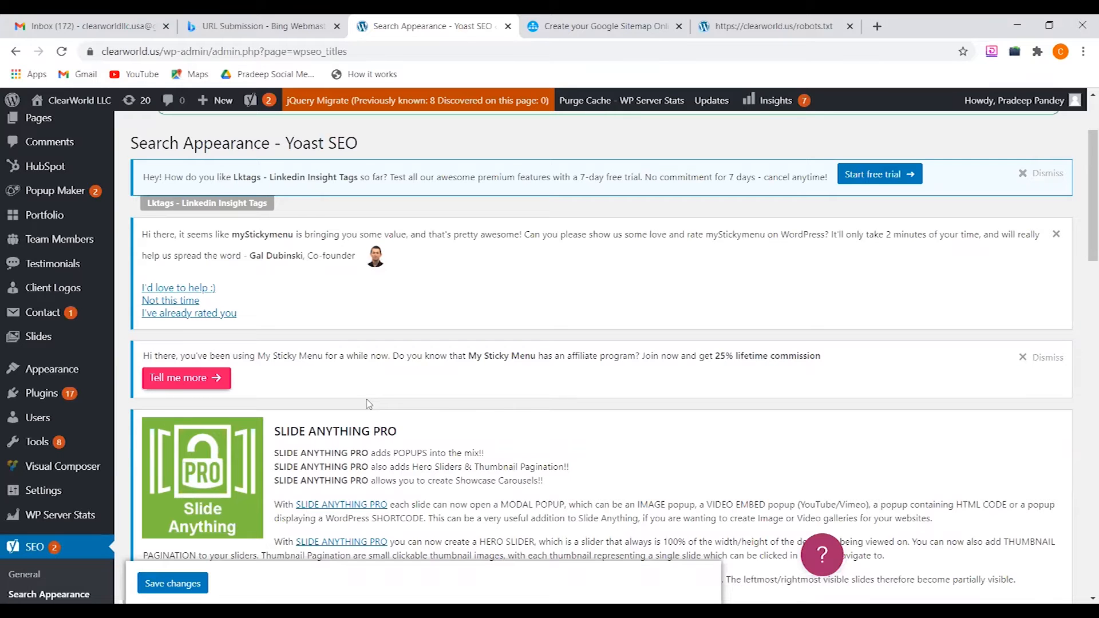
pyautogui.scroll(-1, 370, 404)
pyautogui.scroll(-3, 368, 405)
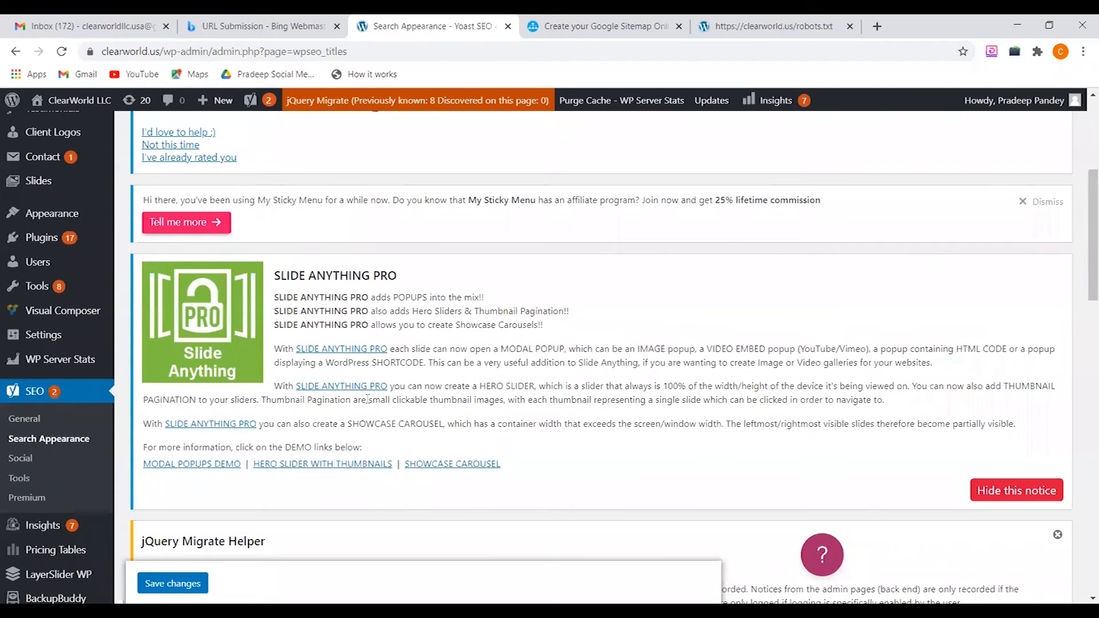
pyautogui.scroll(-2, 369, 401)
pyautogui.scroll(-3, 369, 404)
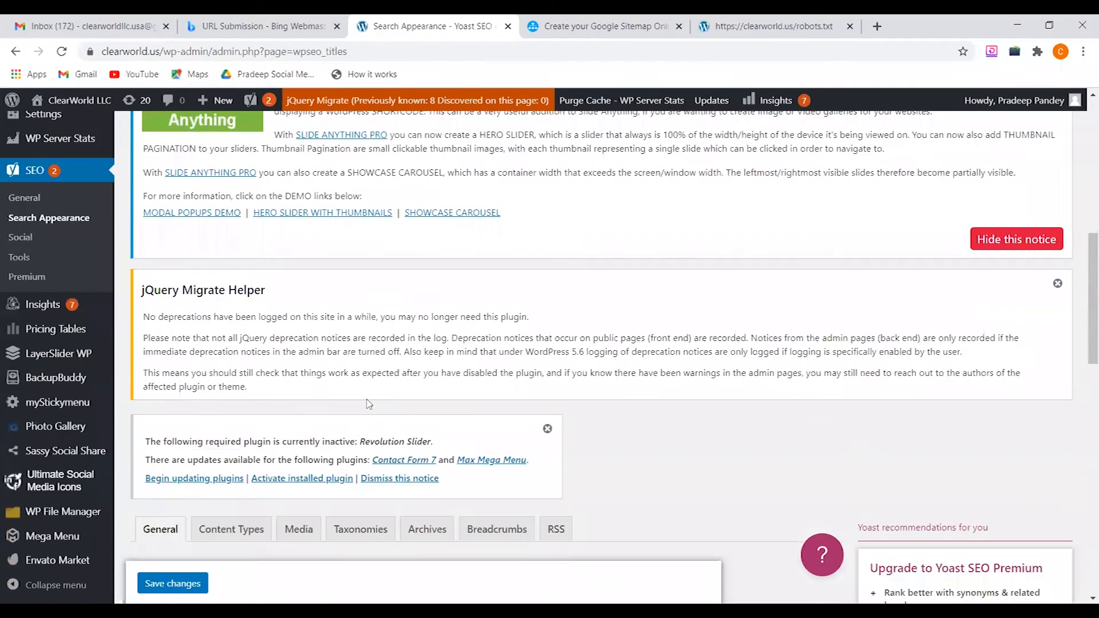
pyautogui.scroll(-2, 369, 404)
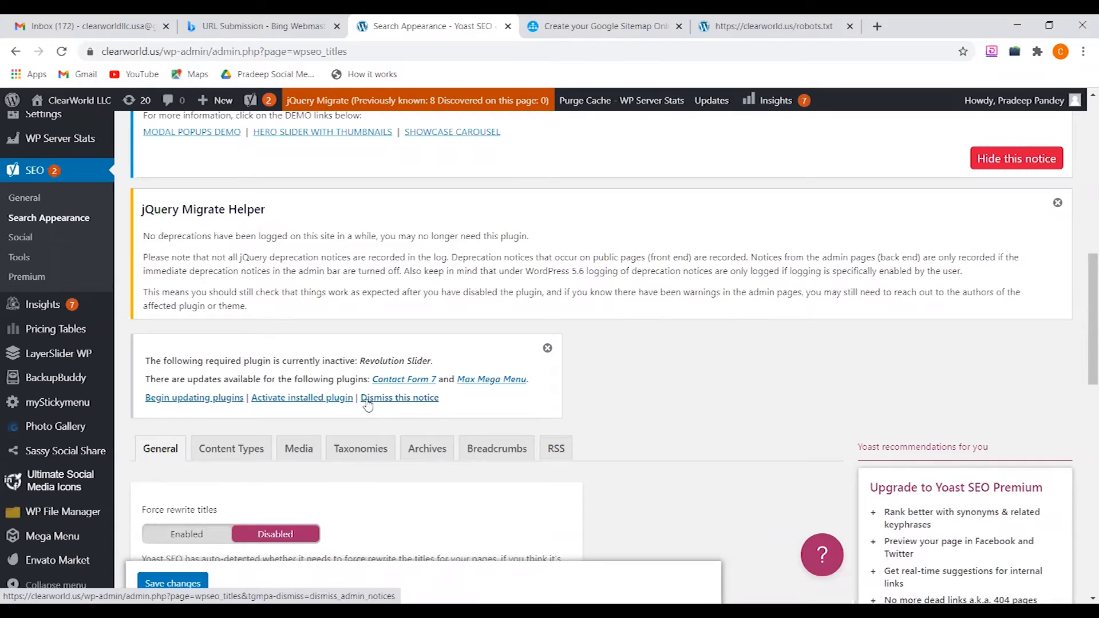
pyautogui.scroll(-4, 368, 405)
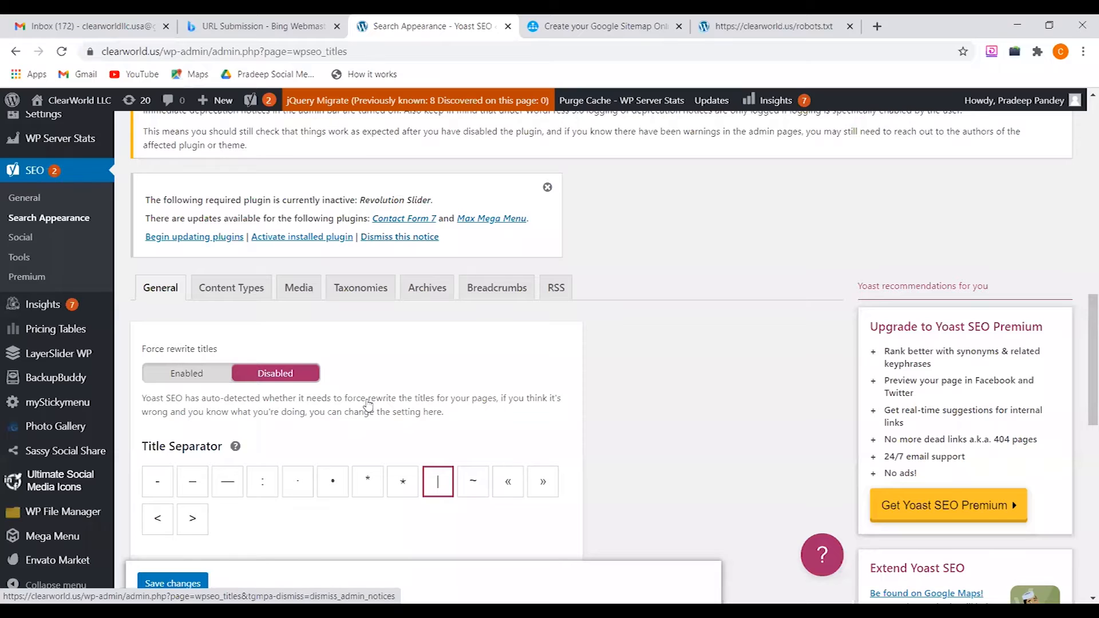
pyautogui.scroll(1, 369, 405)
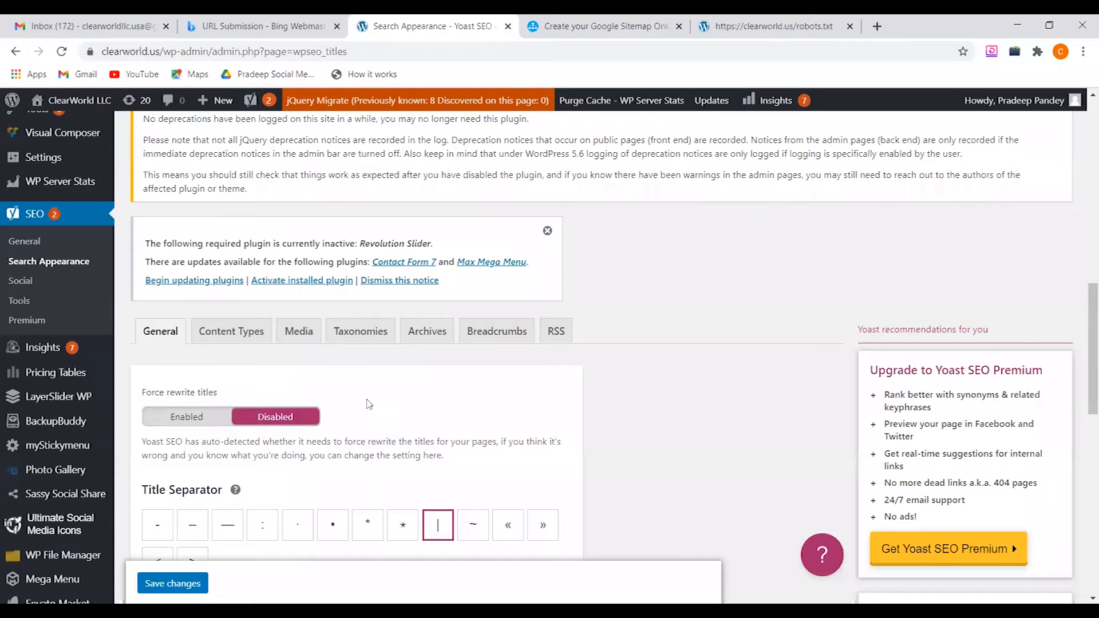
pyautogui.scroll(1, 369, 404)
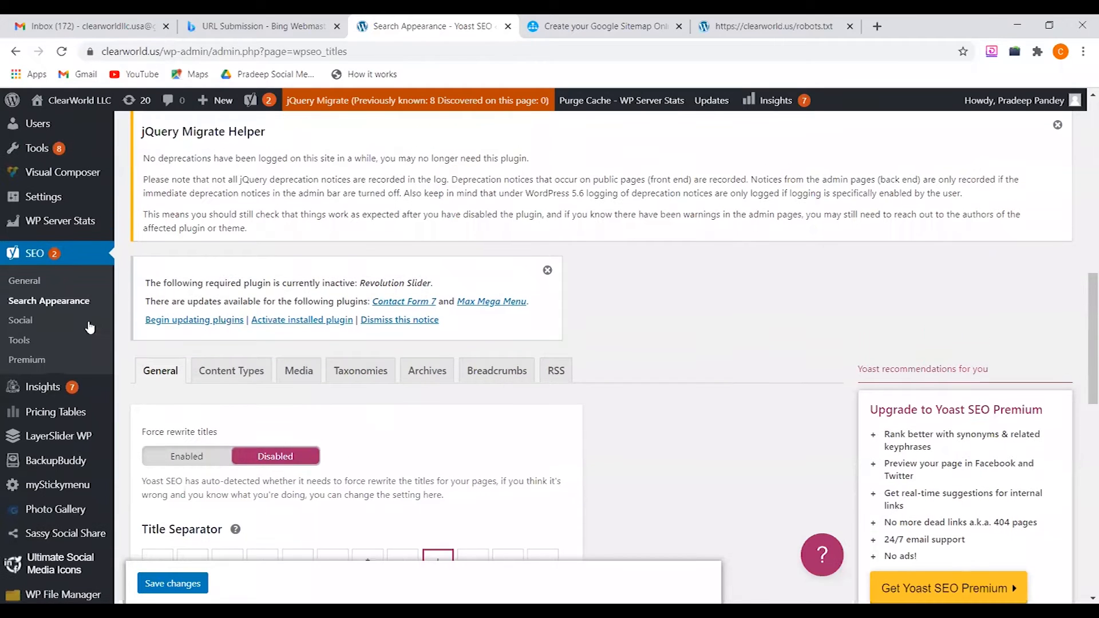
# Open Yoast SEO's Social settings and review the organization's social profile fields
pyautogui.click(10, 328)
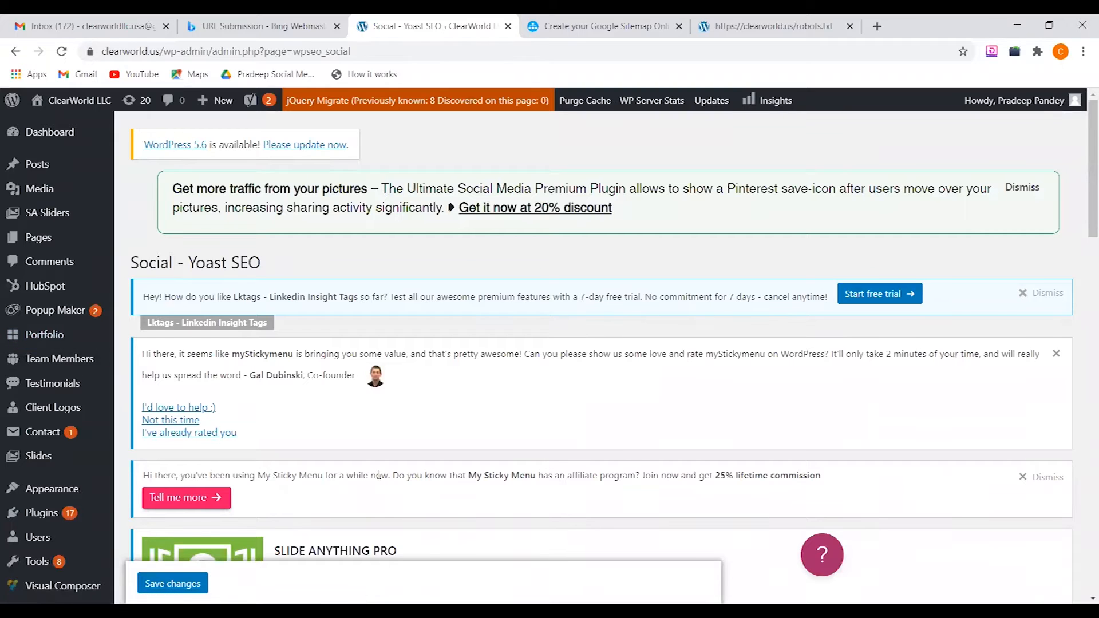
pyautogui.scroll(-3, 379, 475)
pyautogui.scroll(-2, 379, 475)
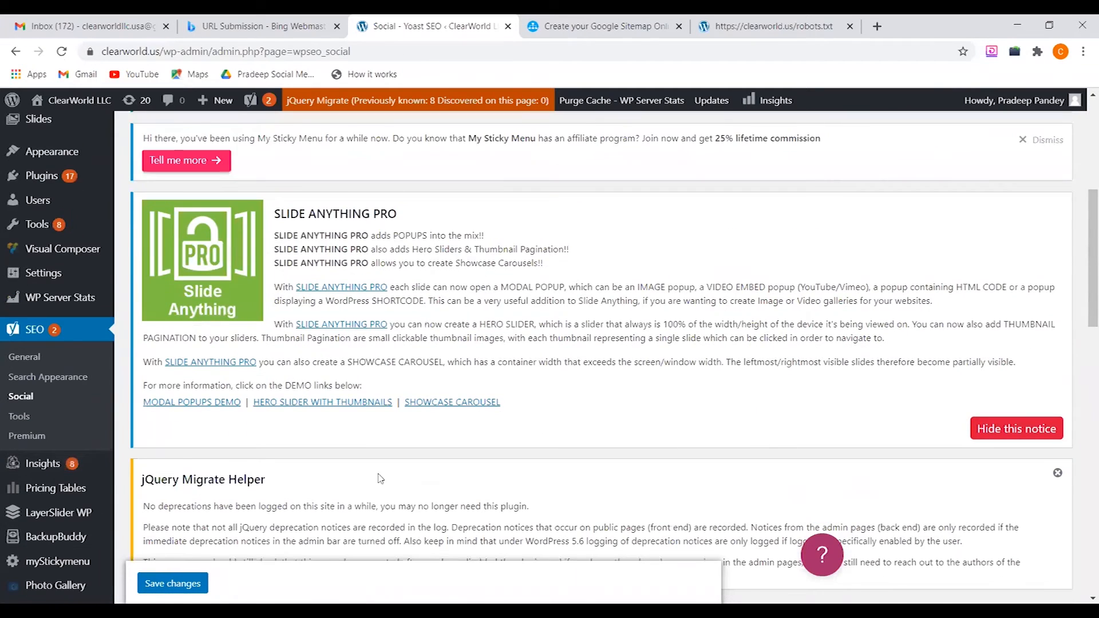
pyautogui.scroll(-5, 380, 479)
pyautogui.scroll(-3, 379, 475)
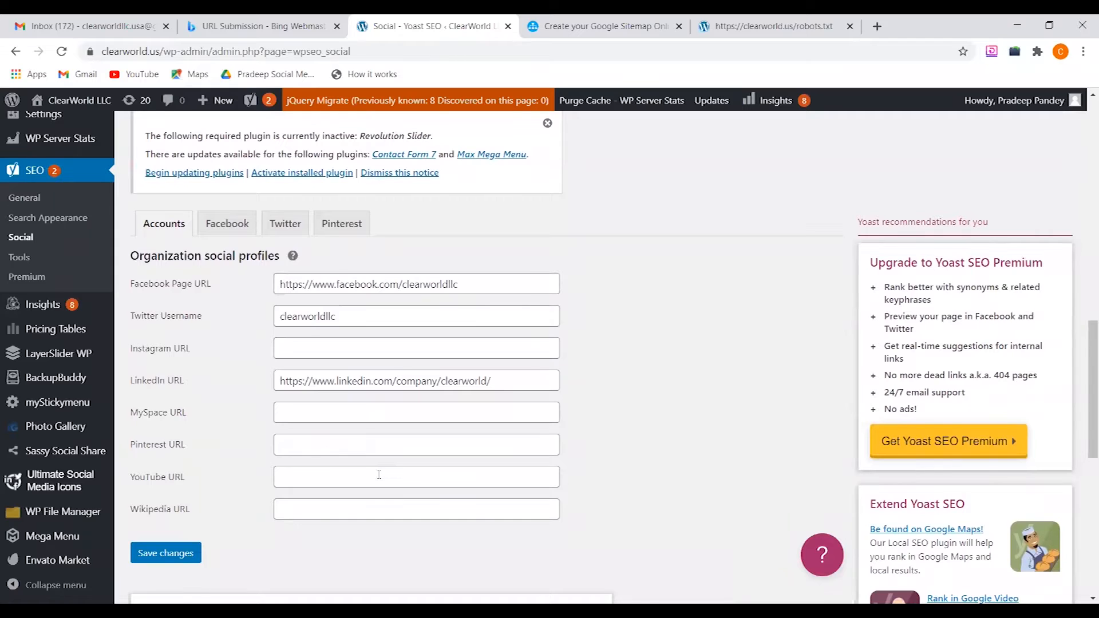
pyautogui.scroll(1, 380, 475)
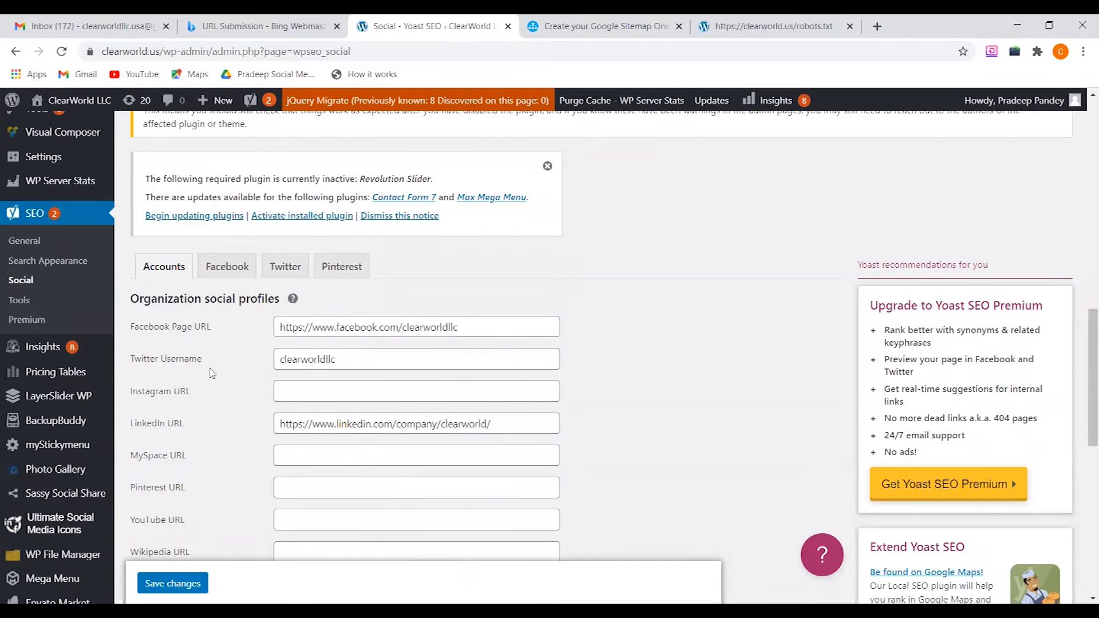
pyautogui.scroll(5, 212, 373)
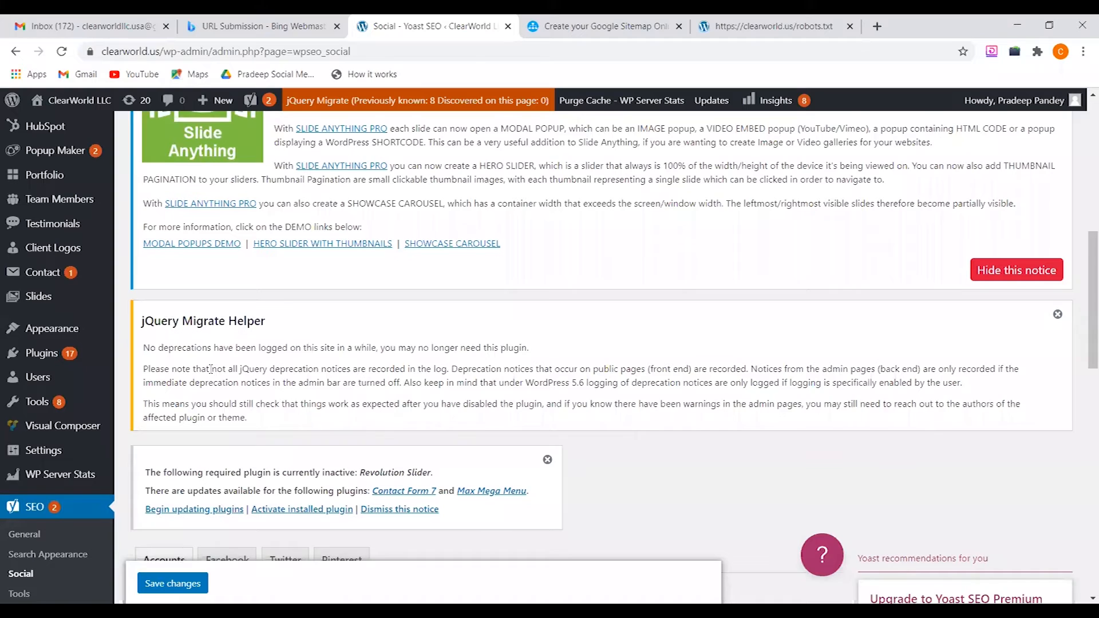
pyautogui.scroll(1, 211, 369)
pyautogui.scroll(-3, 210, 370)
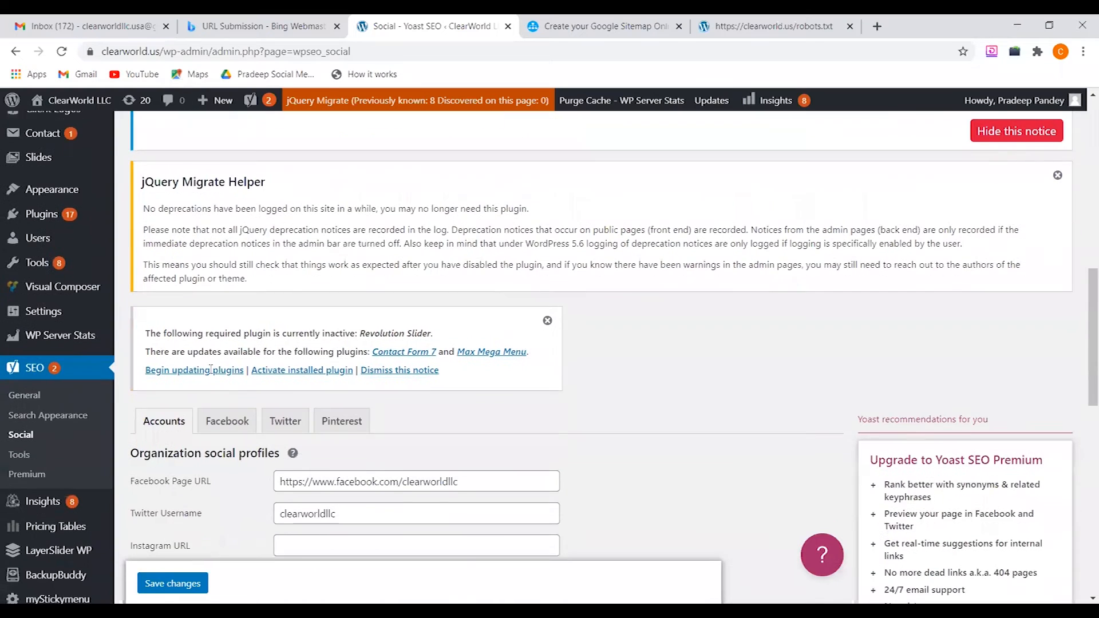
# Reopen the Yoast SEO Tools page and locate its list of built-in tools
pyautogui.click(24, 450)
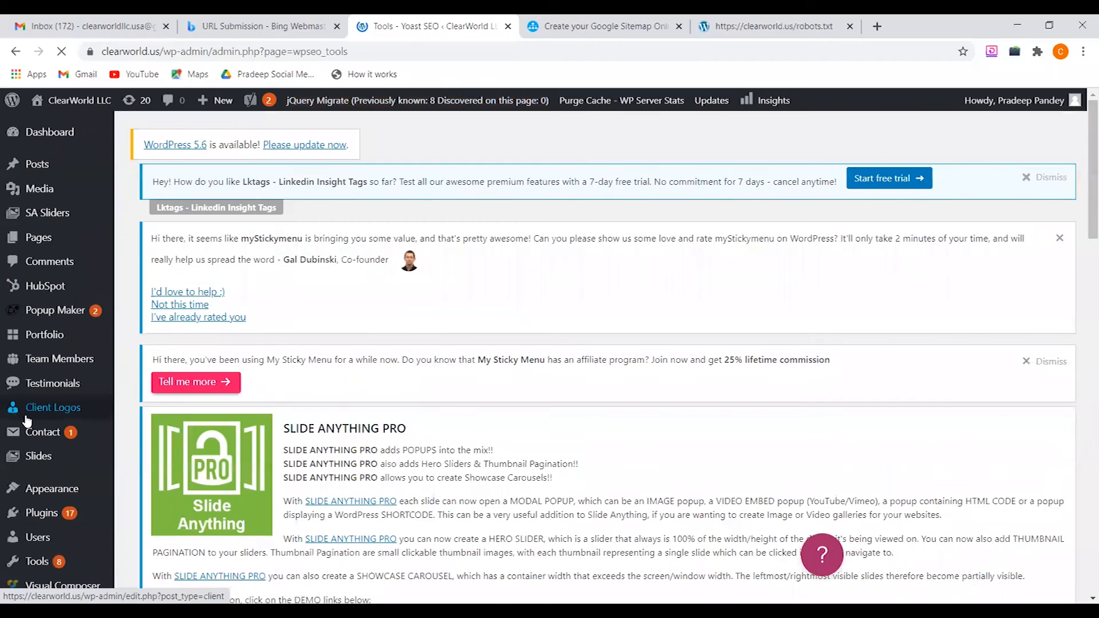
pyautogui.scroll(-4, 26, 421)
pyautogui.scroll(-3, 26, 421)
pyautogui.scroll(2, 26, 421)
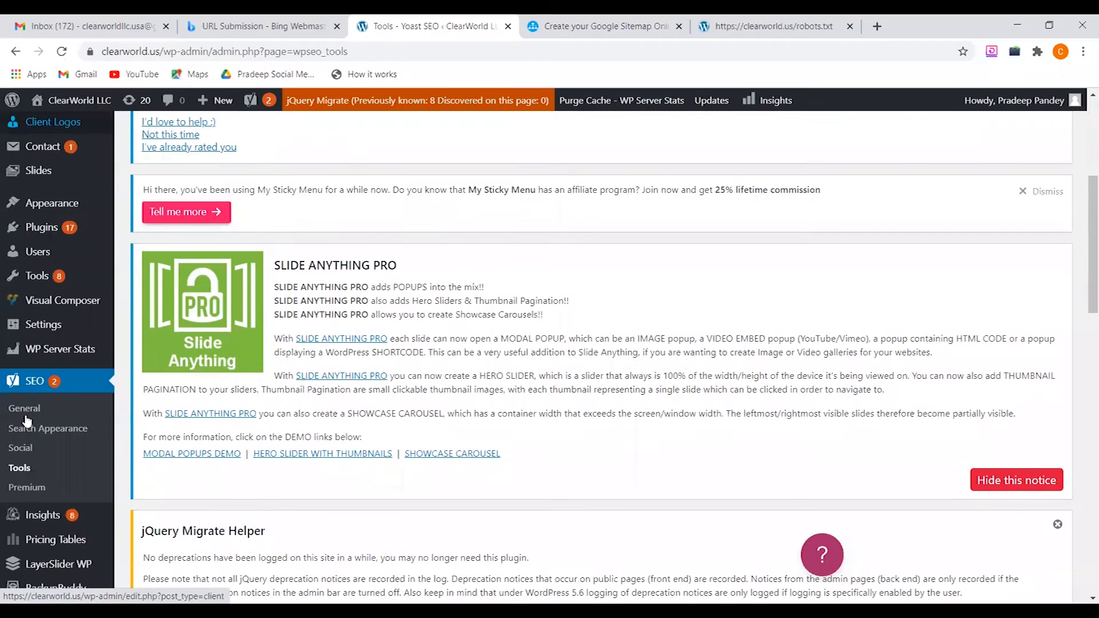
pyautogui.scroll(-5, 276, 447)
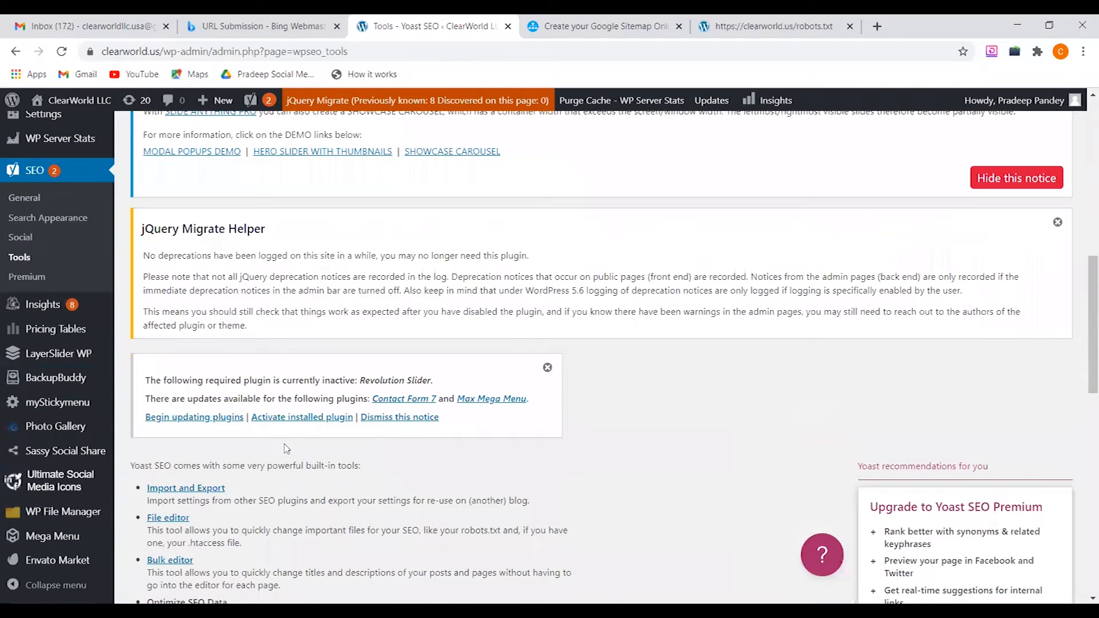
pyautogui.scroll(-3, 286, 448)
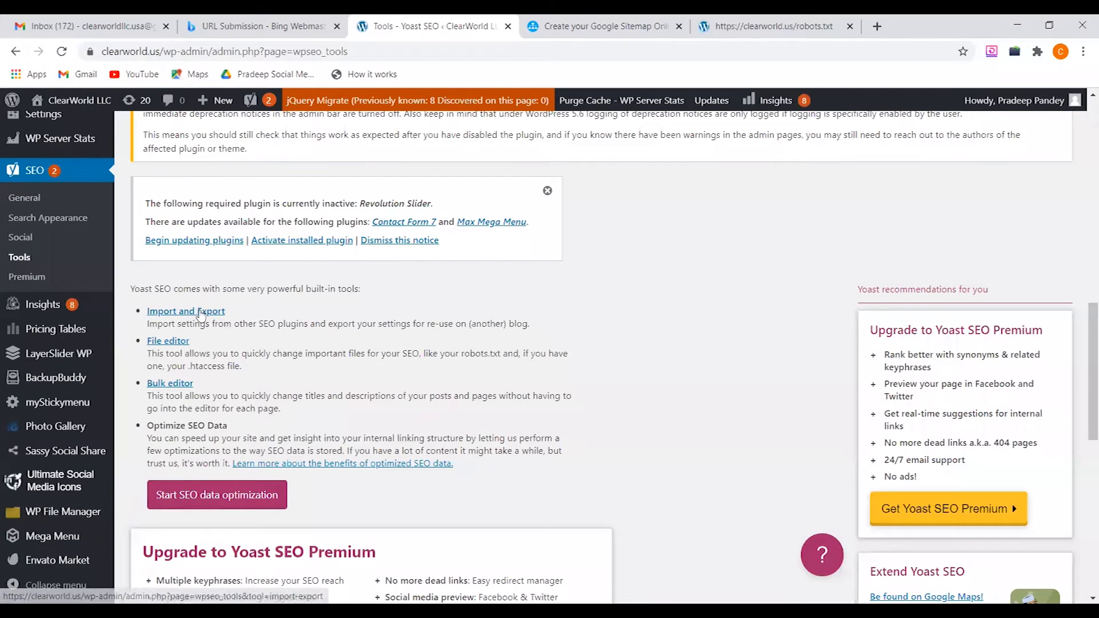
# Open Yoast SEO's File editor and bring up the editable robots.txt content
pyautogui.click(163, 342)
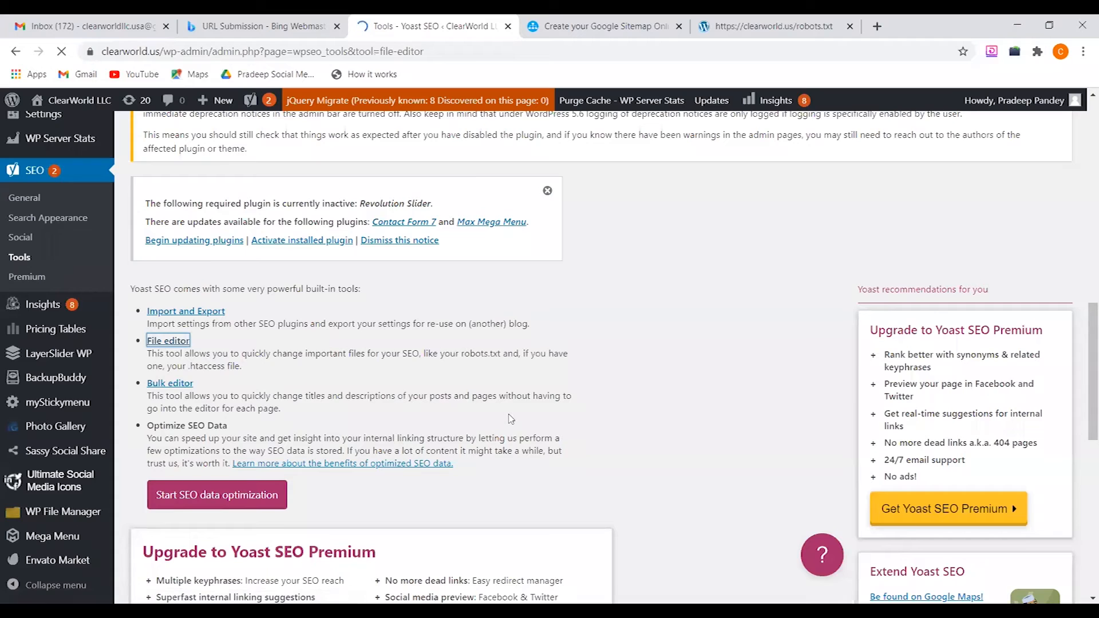
pyautogui.scroll(-5, 511, 419)
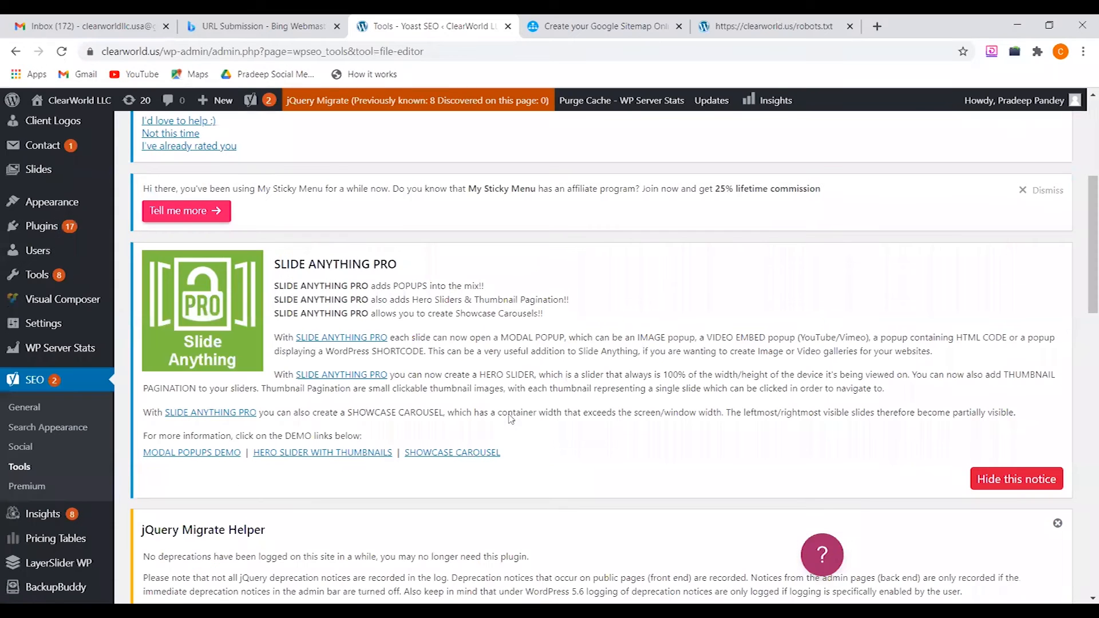
pyautogui.scroll(-8, 510, 420)
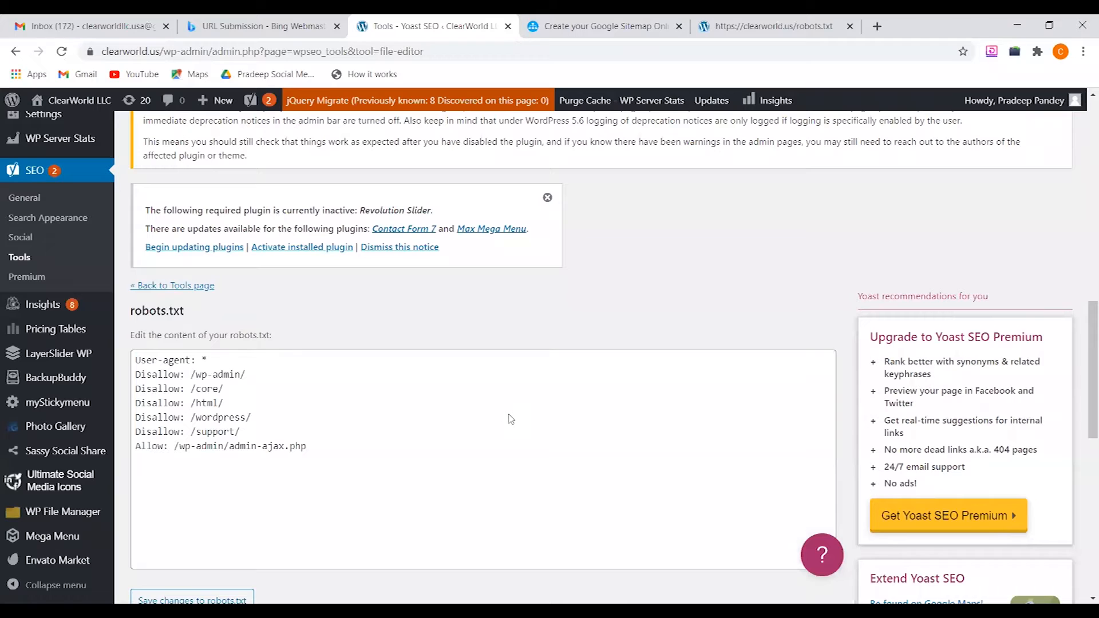
# Add blank lines below the Allow rule in the robots.txt editor, and load clearworld.us/sitemap.xml in place of the live robots.txt page
pyautogui.scroll(-1, 511, 419)
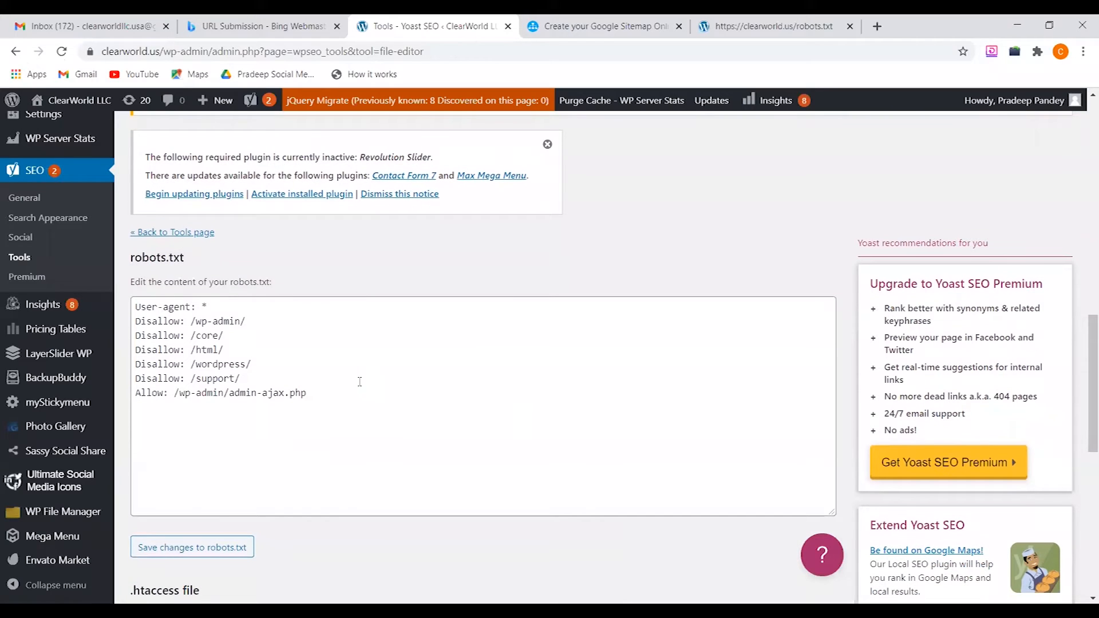
pyautogui.click(309, 395)
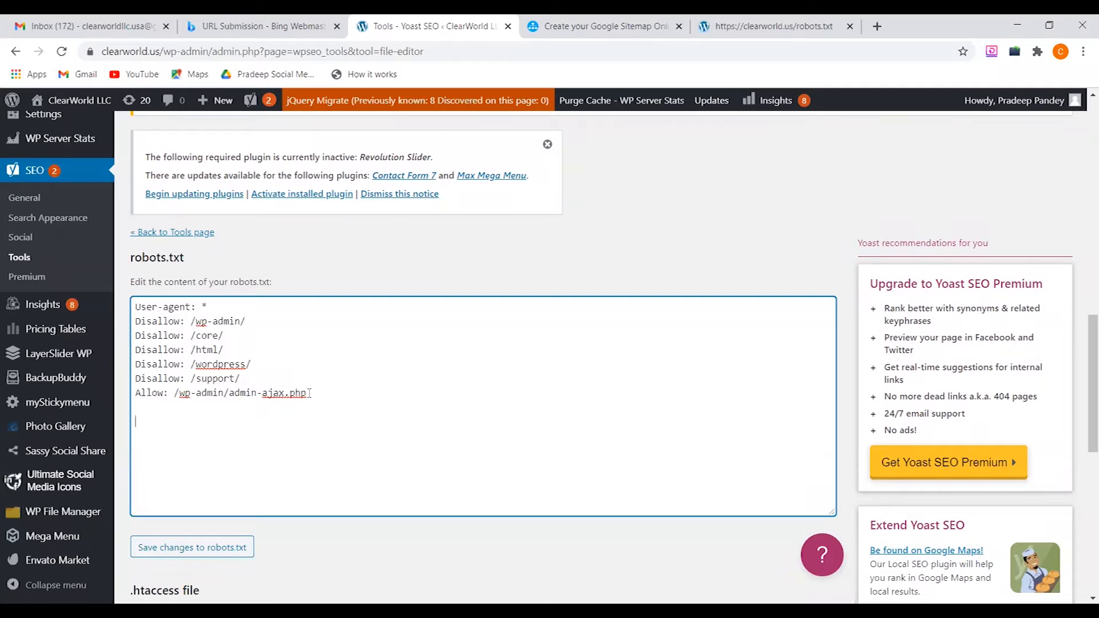
pyautogui.click(731, 19)
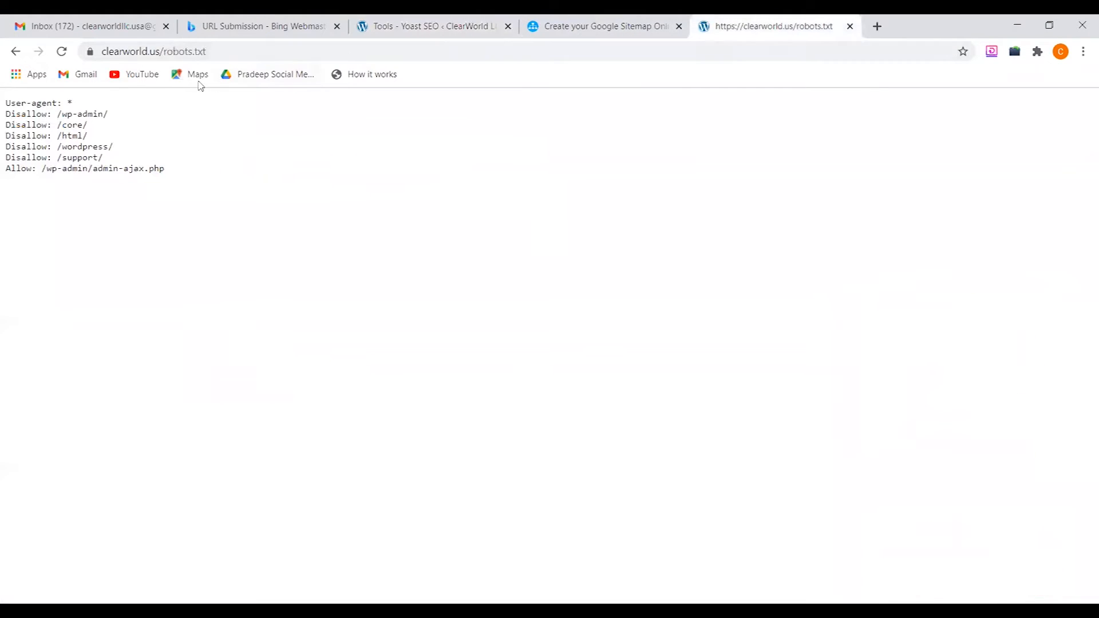
pyautogui.click(166, 53)
pyautogui.moveTo(196, 53); pyautogui.dragTo(260, 52)
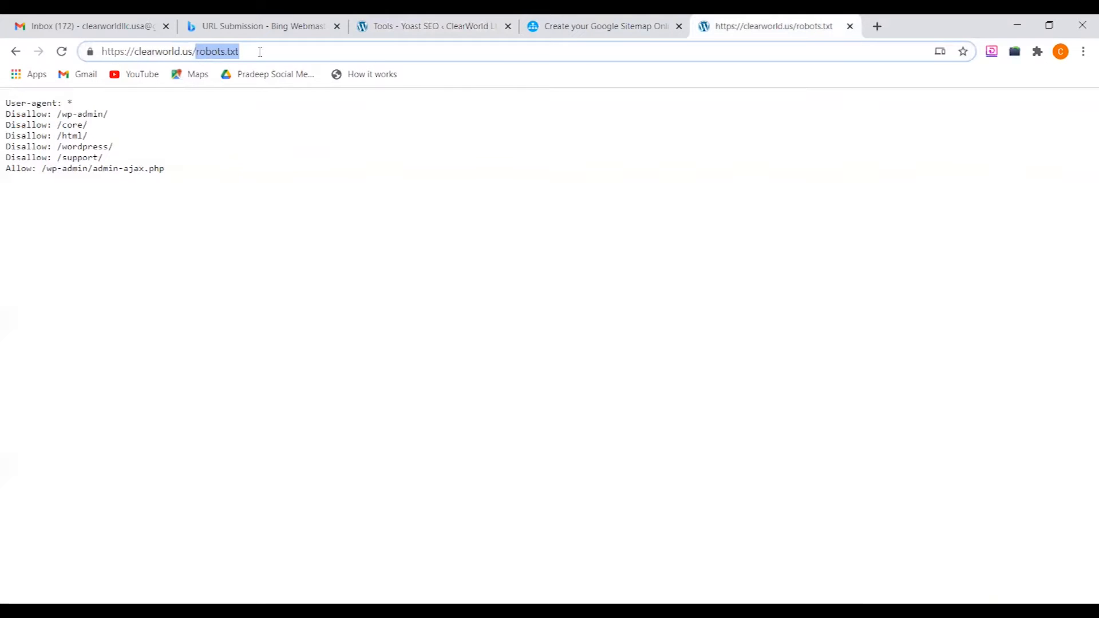
pyautogui.write('site')
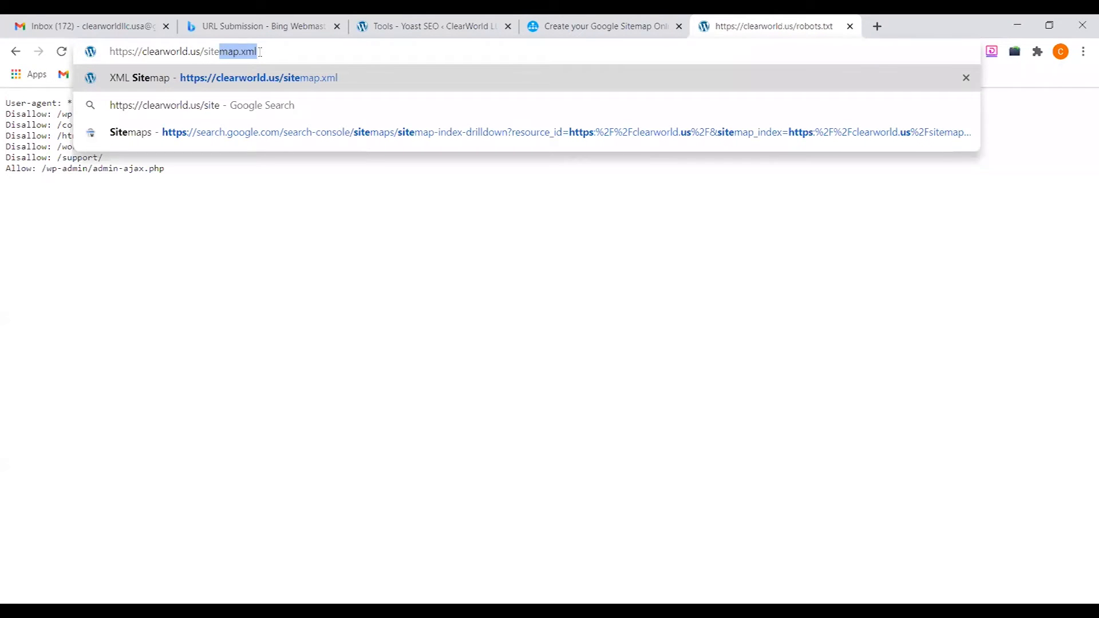
pyautogui.press('Return')
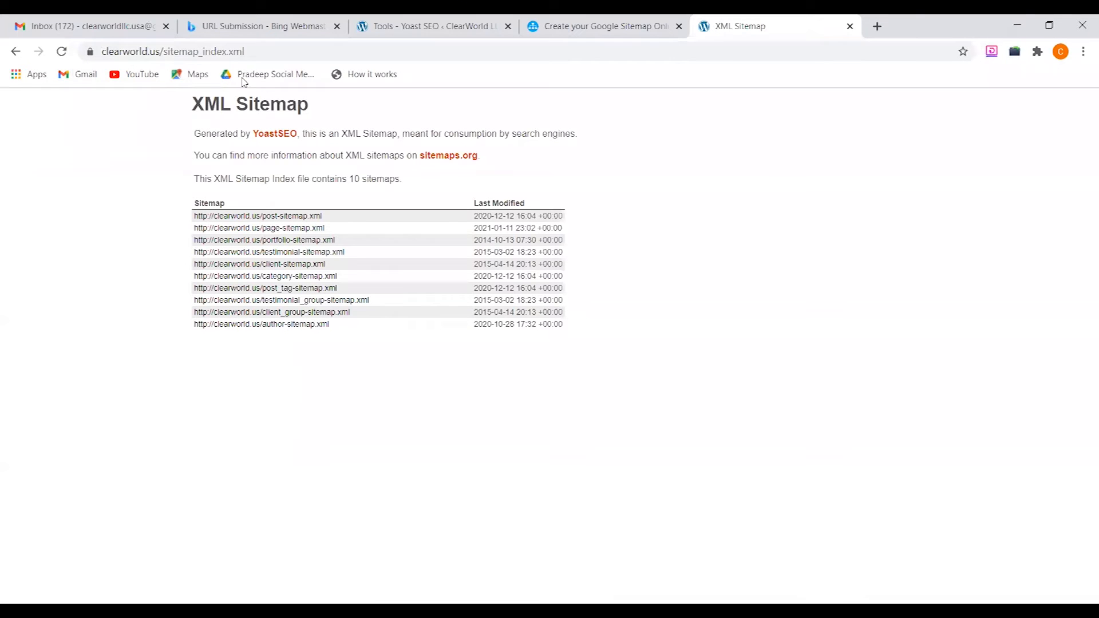
pyautogui.click(252, 52)
pyautogui.hotkey('ctrl', 'c')
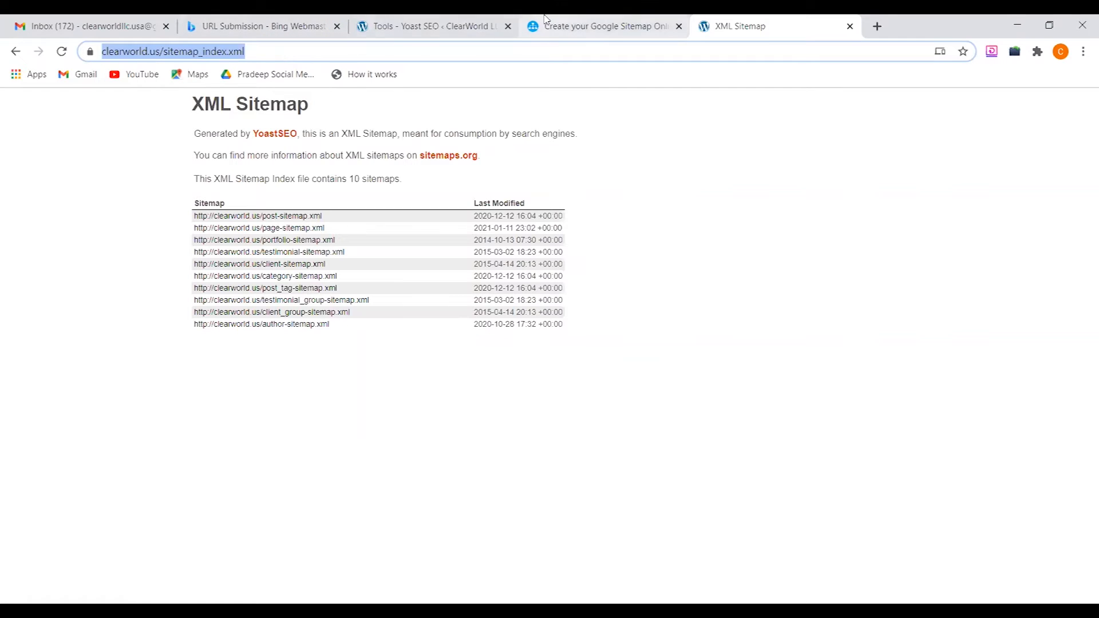
pyautogui.click(447, 19)
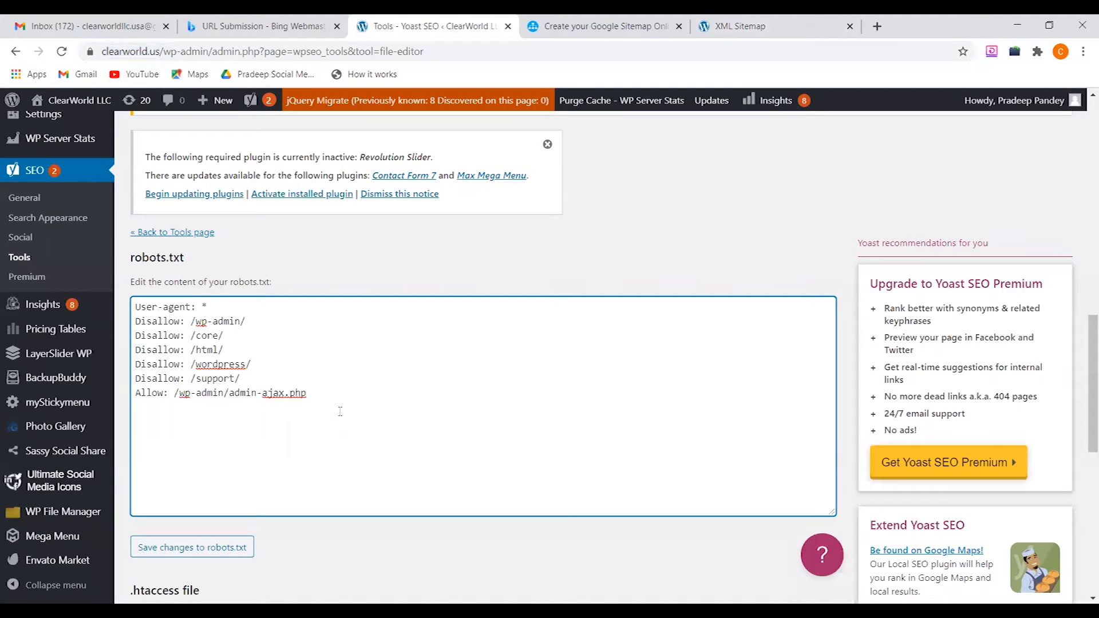
pyautogui.write('sitemap:')
pyautogui.hotkey('ctrl', 'v')
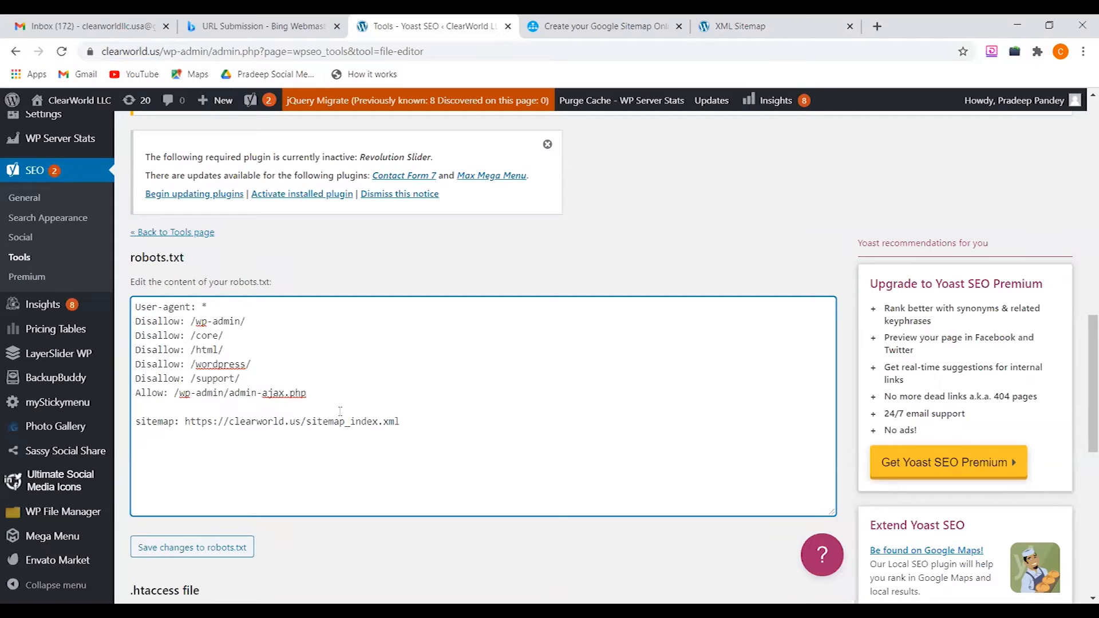
pyautogui.click(212, 548)
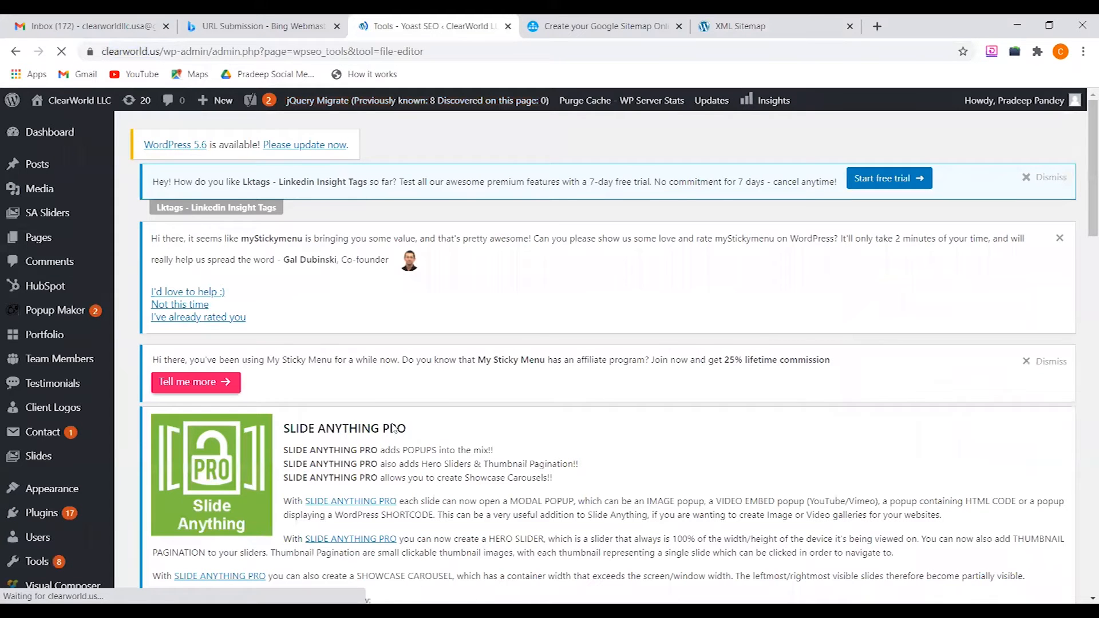
# Load clearworld.us/robots.txt in place of the sitemap page and refresh it to check the live file
pyautogui.click(744, 20)
pyautogui.click(260, 56)
pyautogui.click(260, 56)
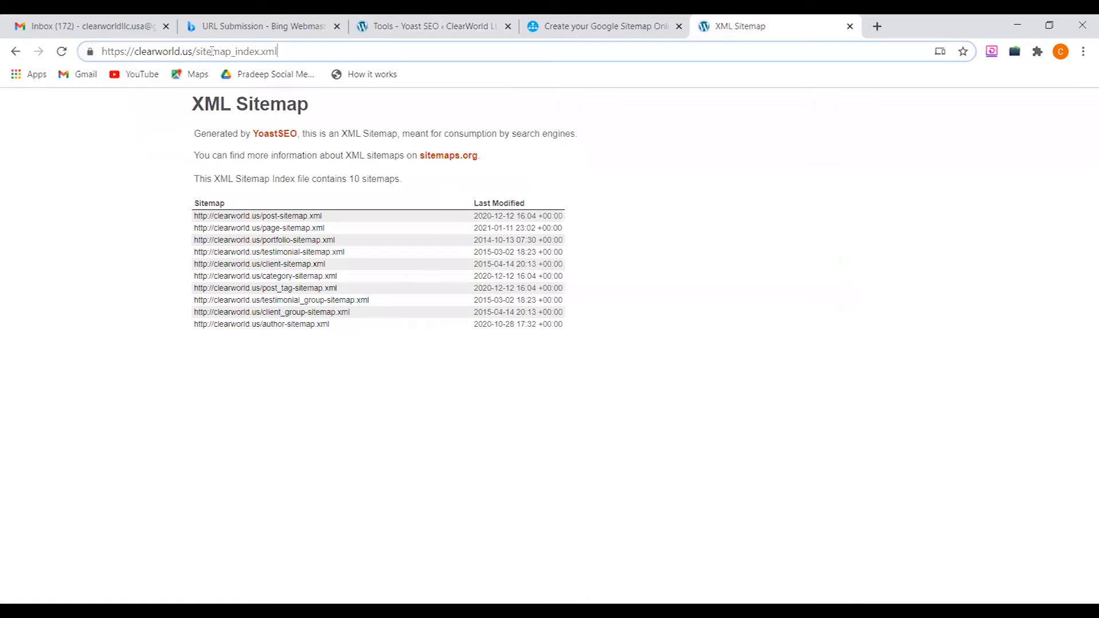
pyautogui.moveTo(197, 51); pyautogui.dragTo(343, 42)
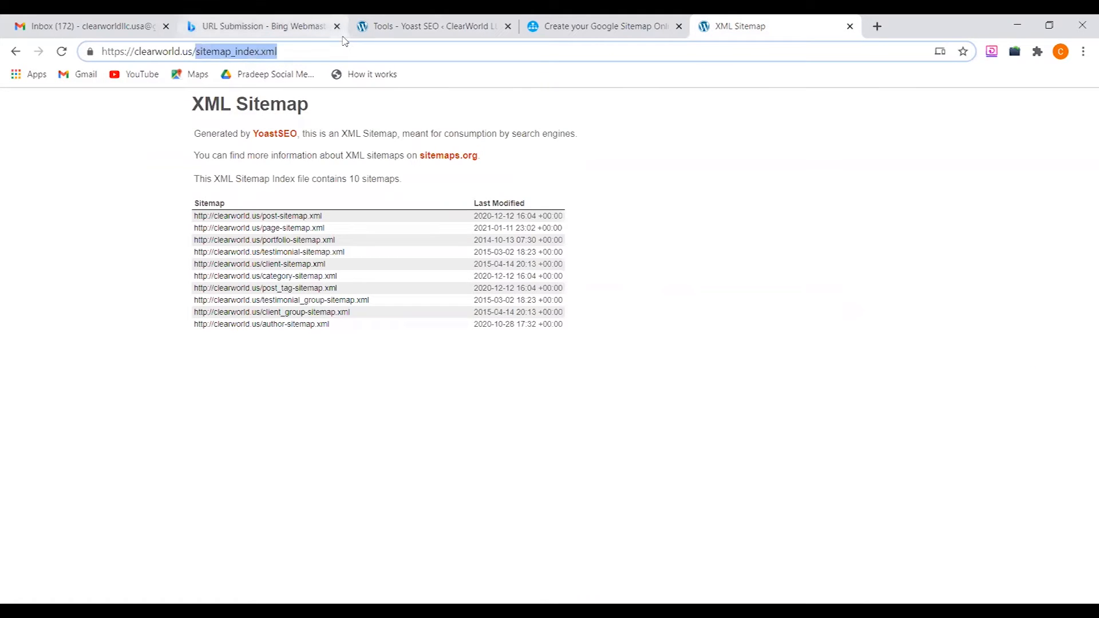
pyautogui.write('robt')
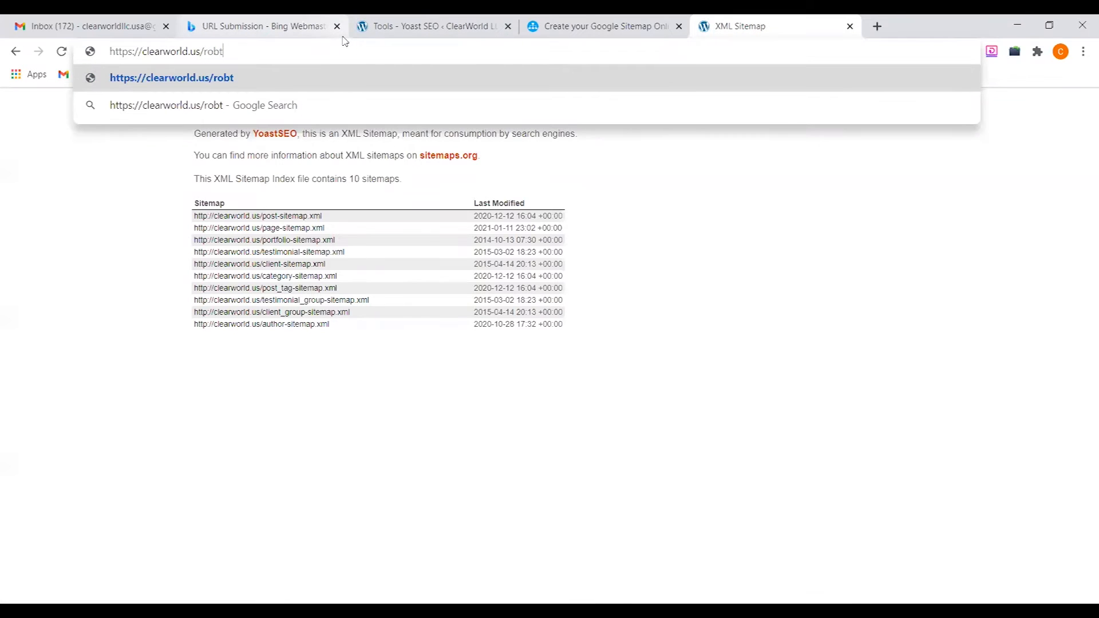
pyautogui.press('BackSpace')
pyautogui.write('ots')
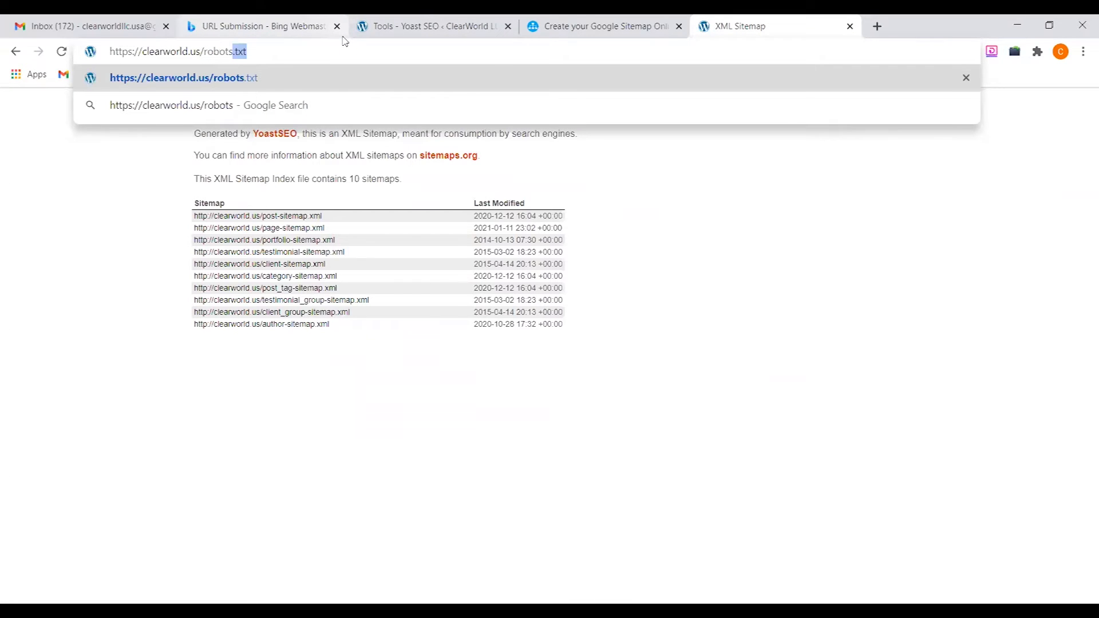
pyautogui.press('Return')
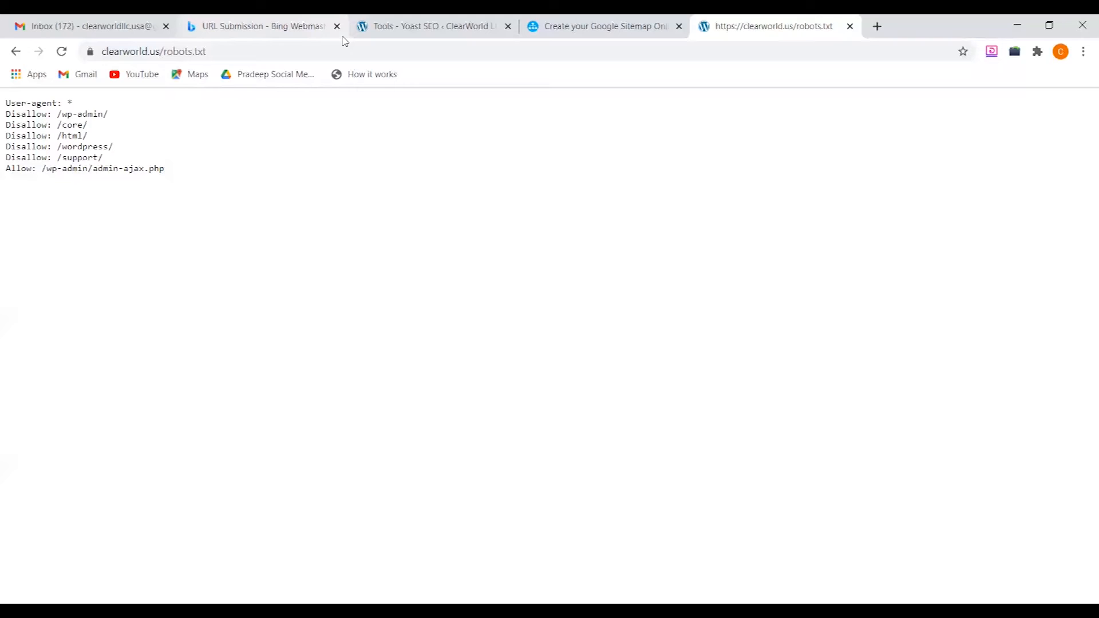
pyautogui.press('F5')
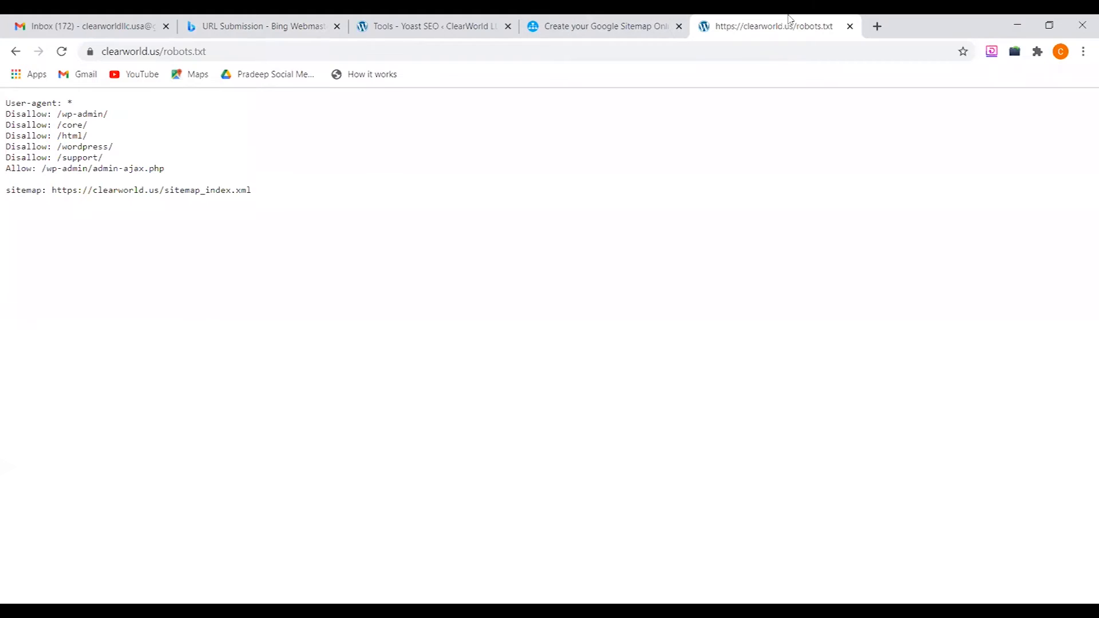
# Search Google in a new tab for "robots.txt google webmaster"
pyautogui.click(879, 26)
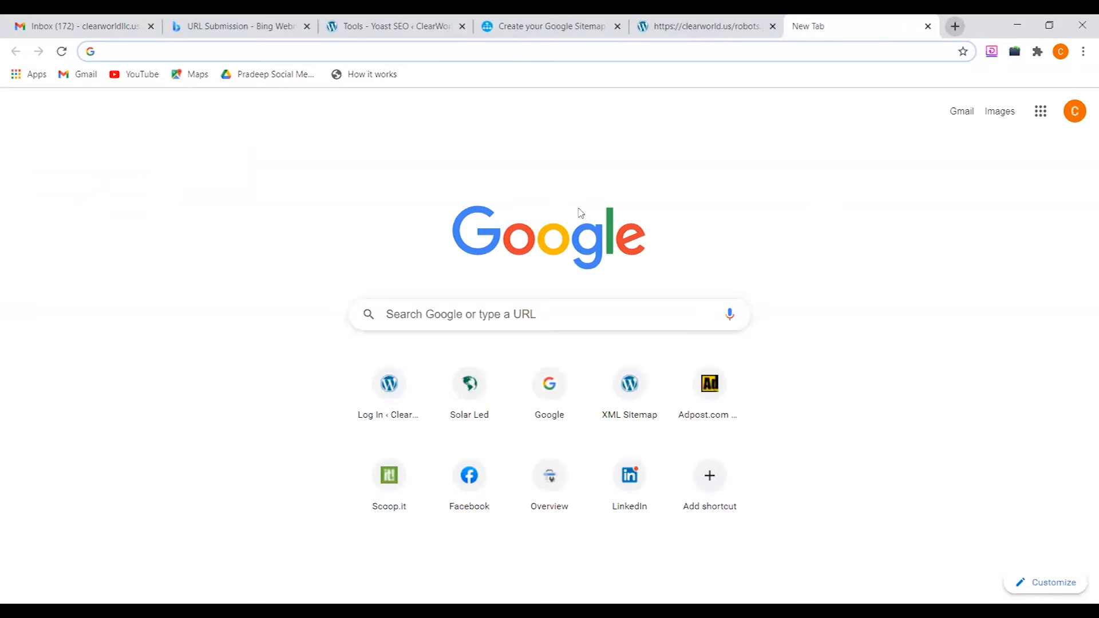
pyautogui.click(428, 312)
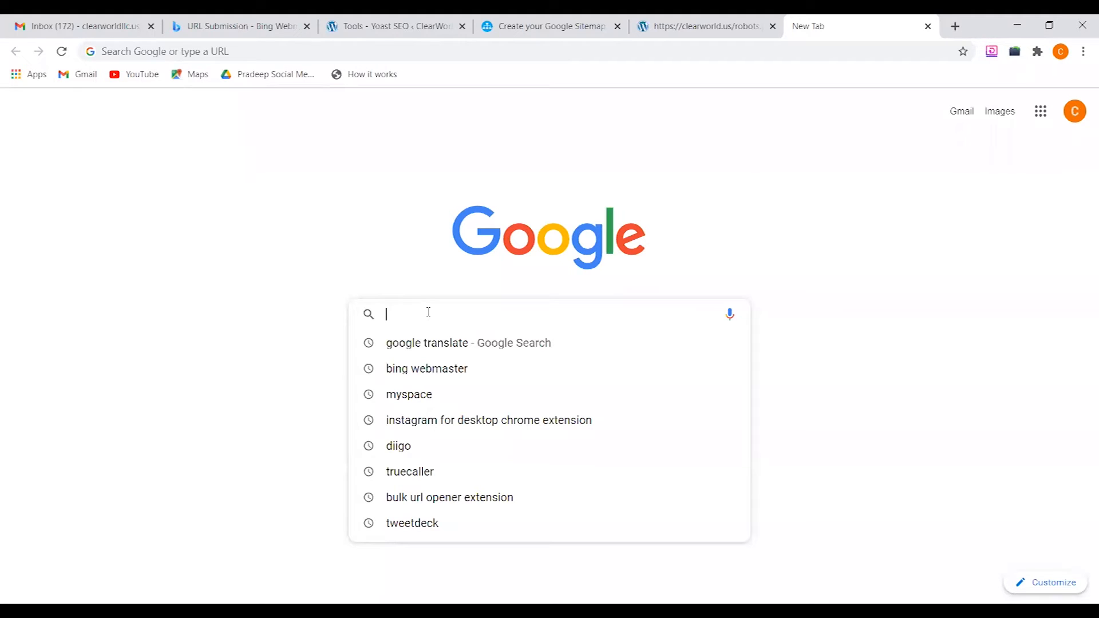
pyautogui.write('ro')
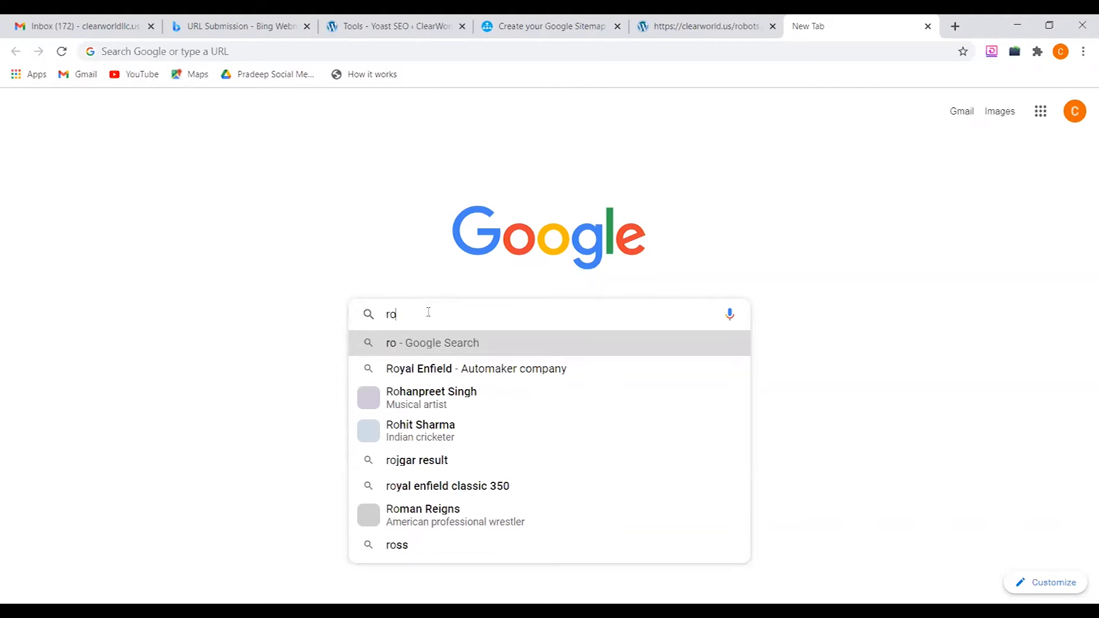
pyautogui.write('bo')
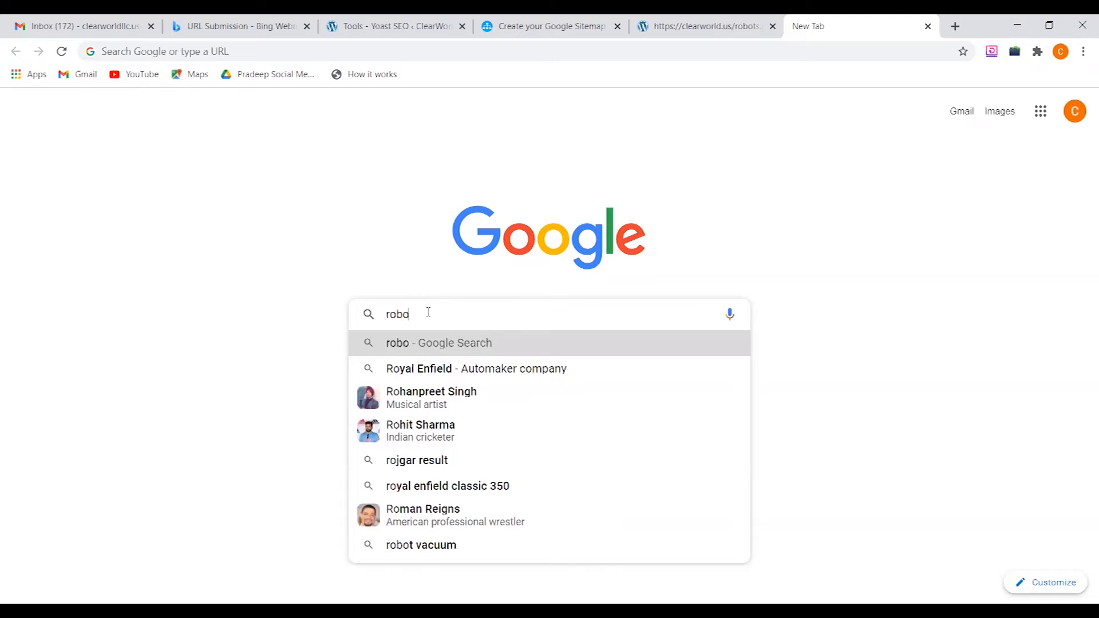
pyautogui.write('tsin')
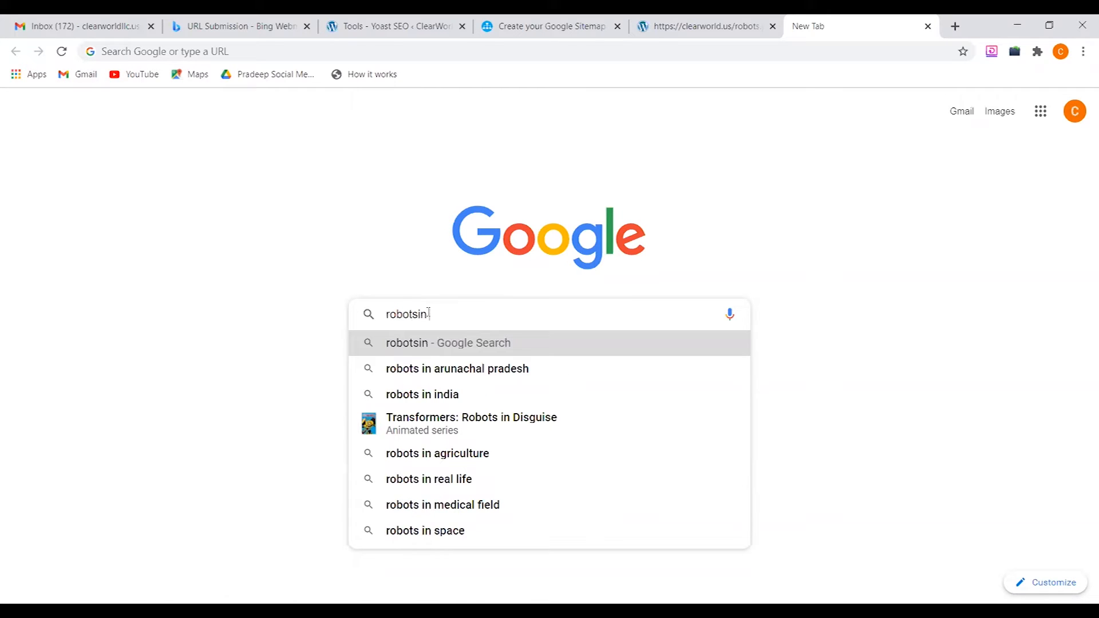
pyautogui.write(' goo')
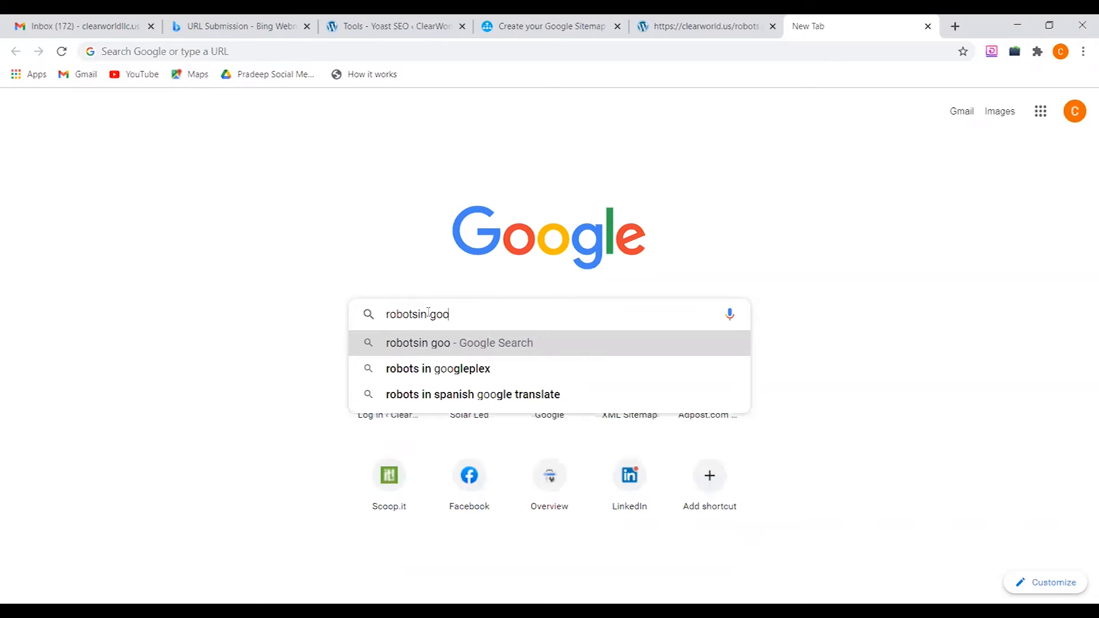
pyautogui.click(418, 314)
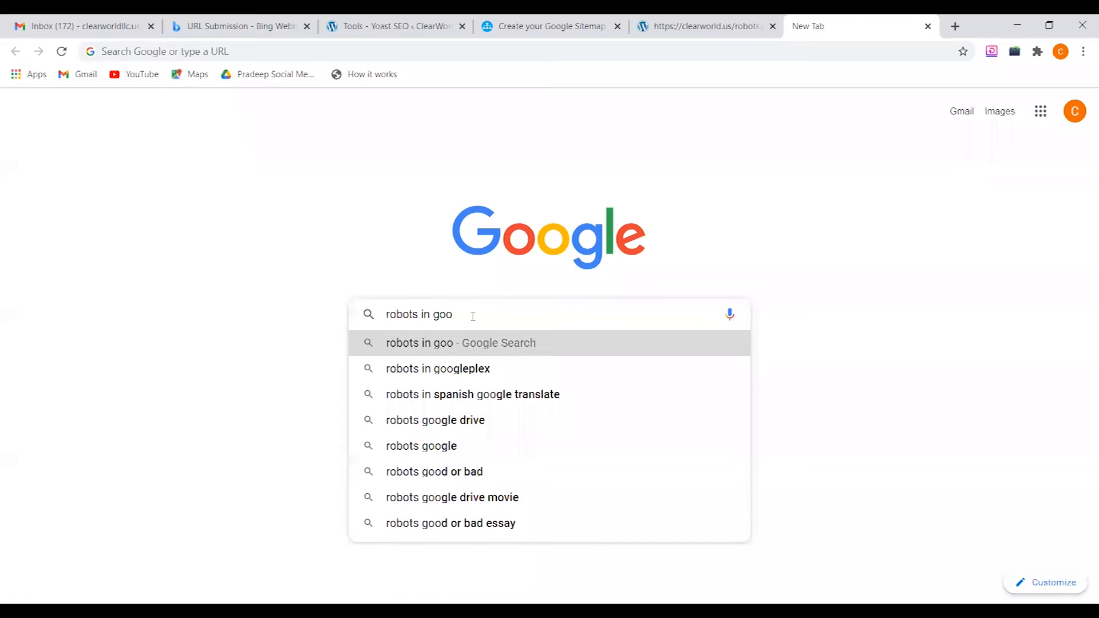
pyautogui.write('google we')
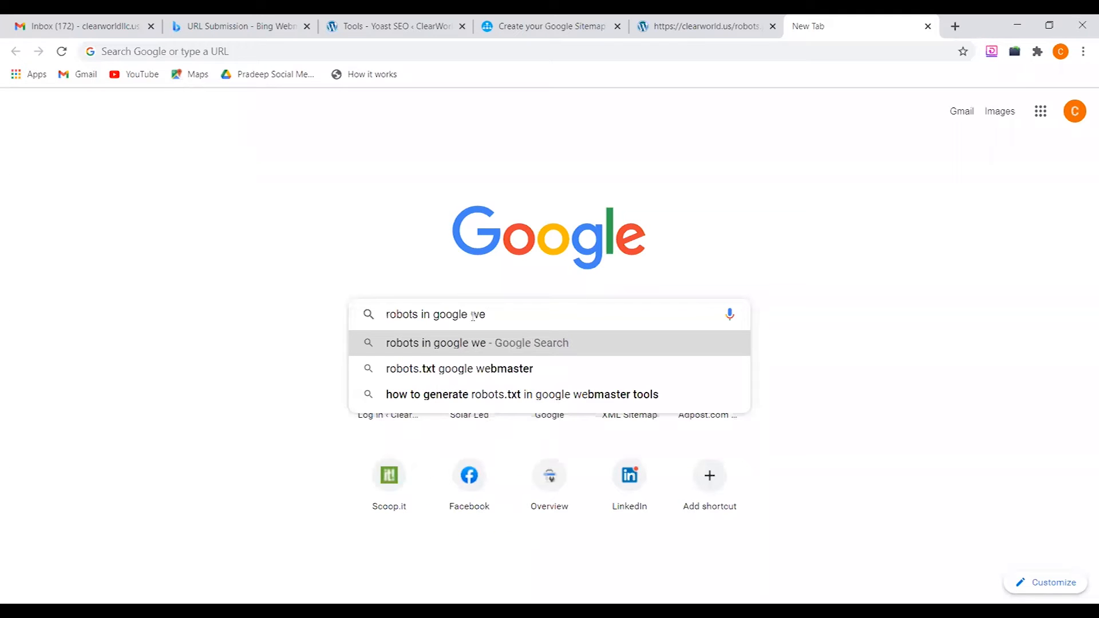
pyautogui.click(486, 368)
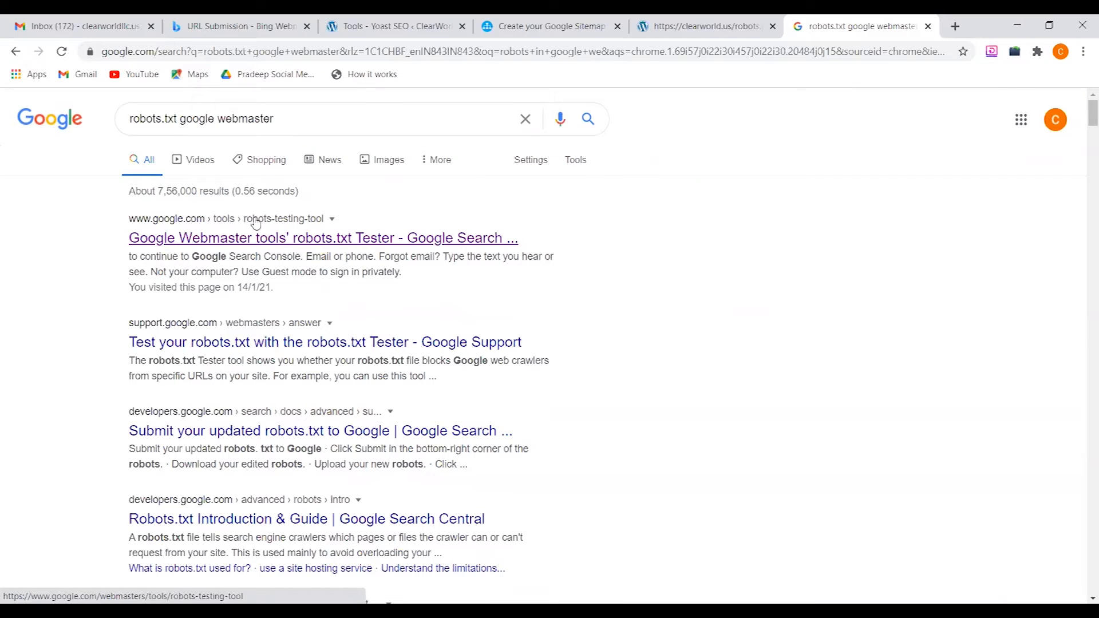
pyautogui.click(346, 239)
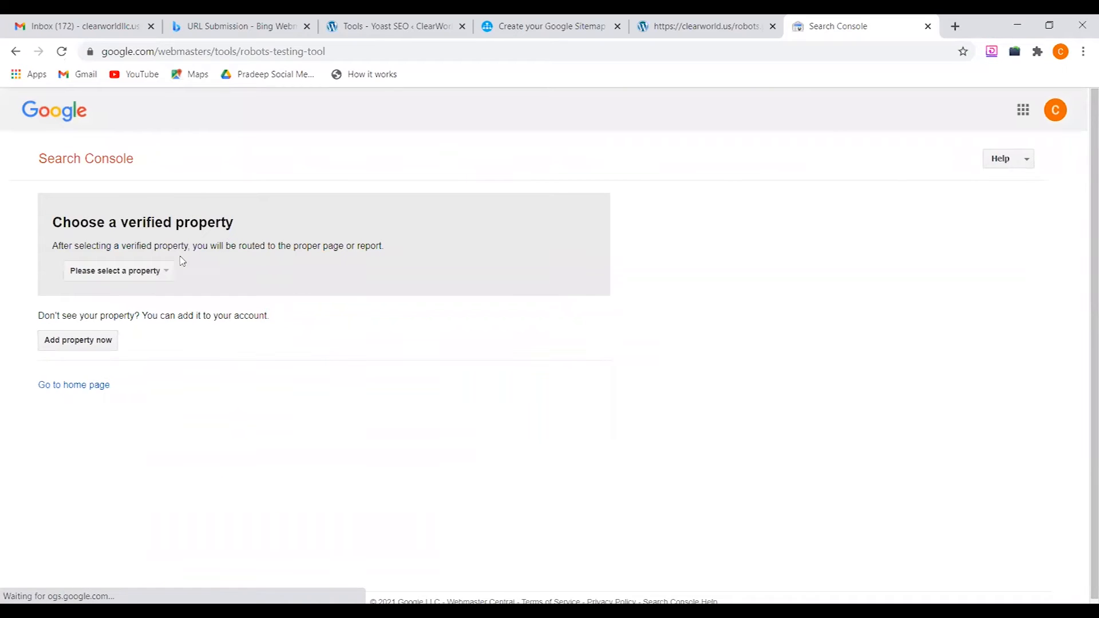
pyautogui.click(164, 269)
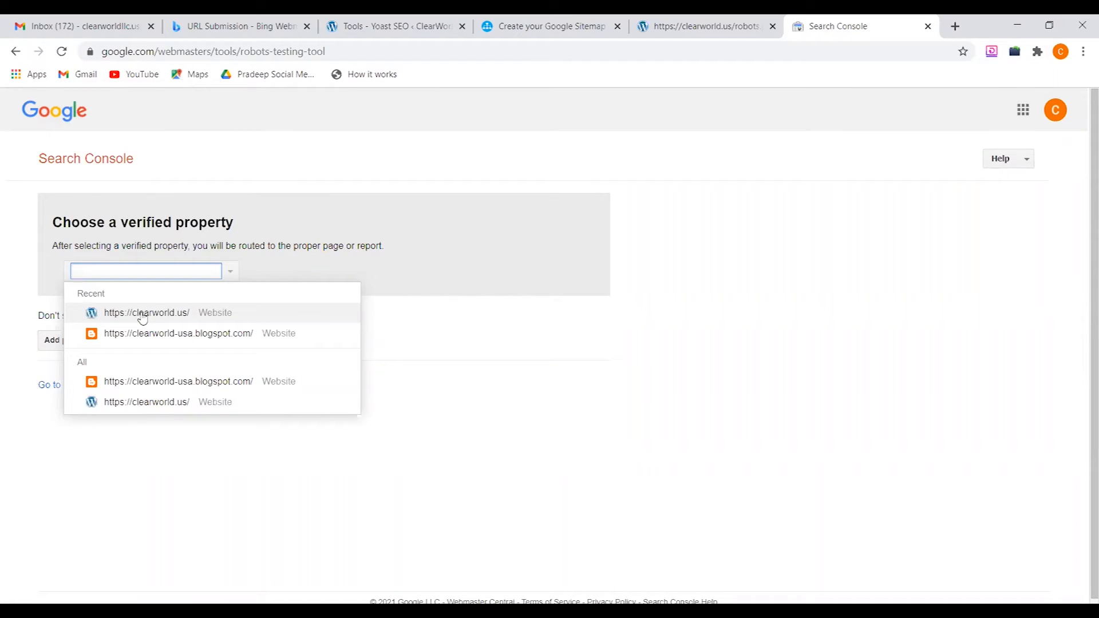
pyautogui.click(142, 317)
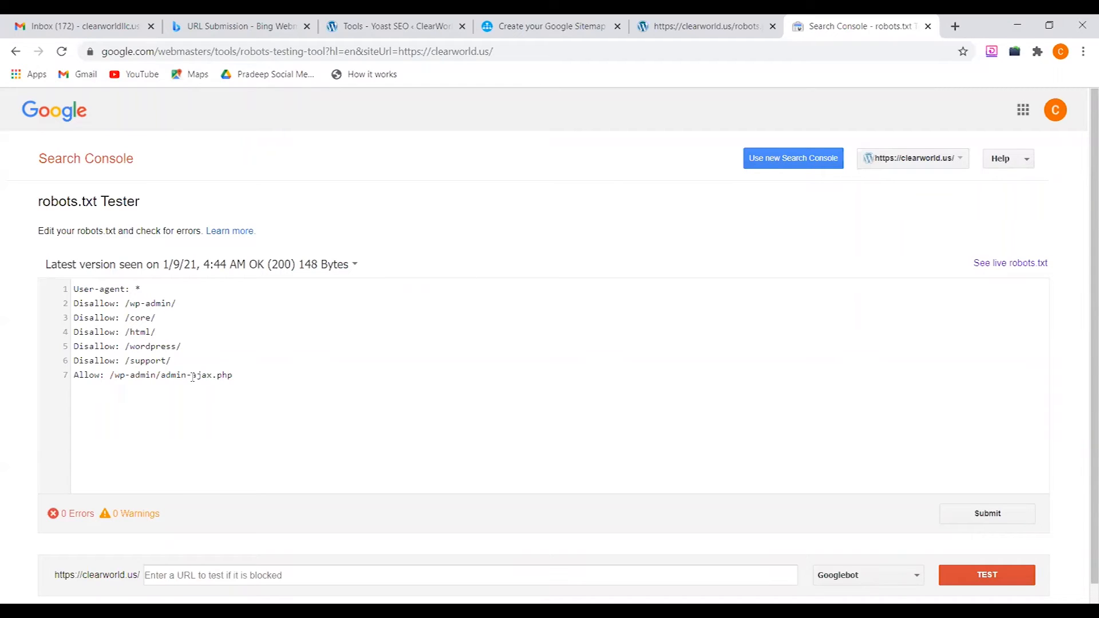
# Test the path robots.txt for Googlebot, check the errors and warnings, and submit a request for Google to update the robots.txt file
pyautogui.click(197, 576)
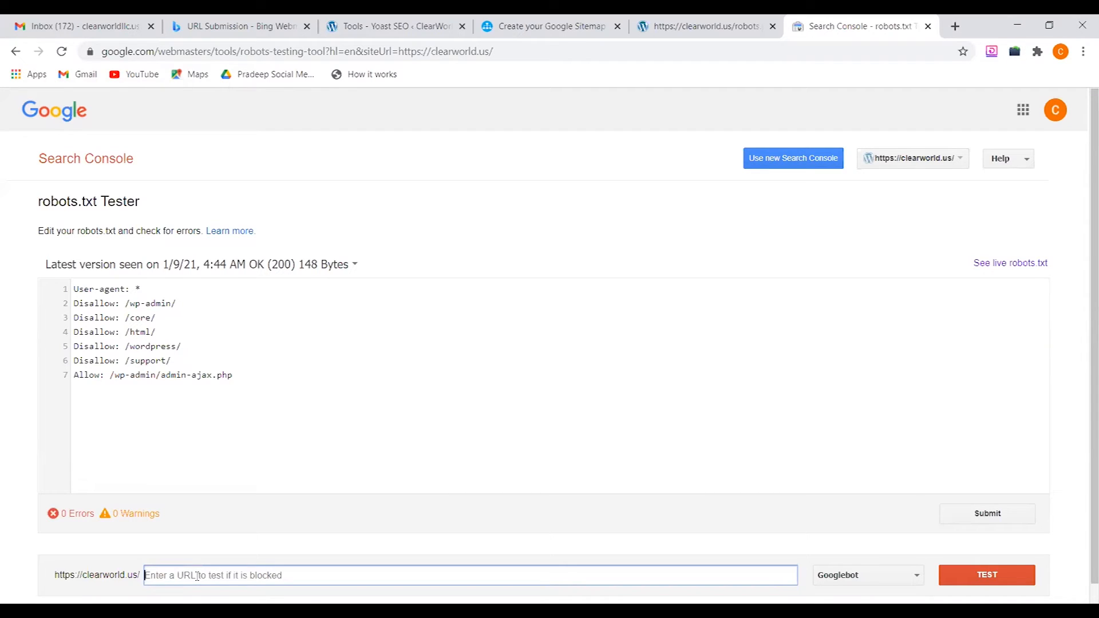
pyautogui.write('robots.txt')
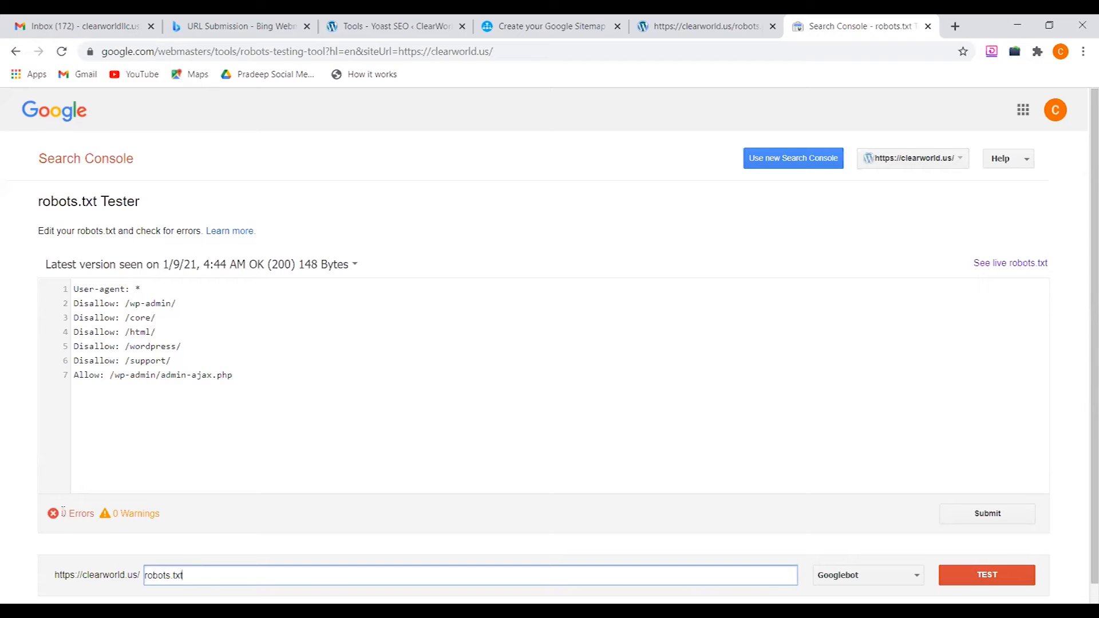
pyautogui.click(69, 514)
pyautogui.moveTo(62, 513); pyautogui.dragTo(166, 513)
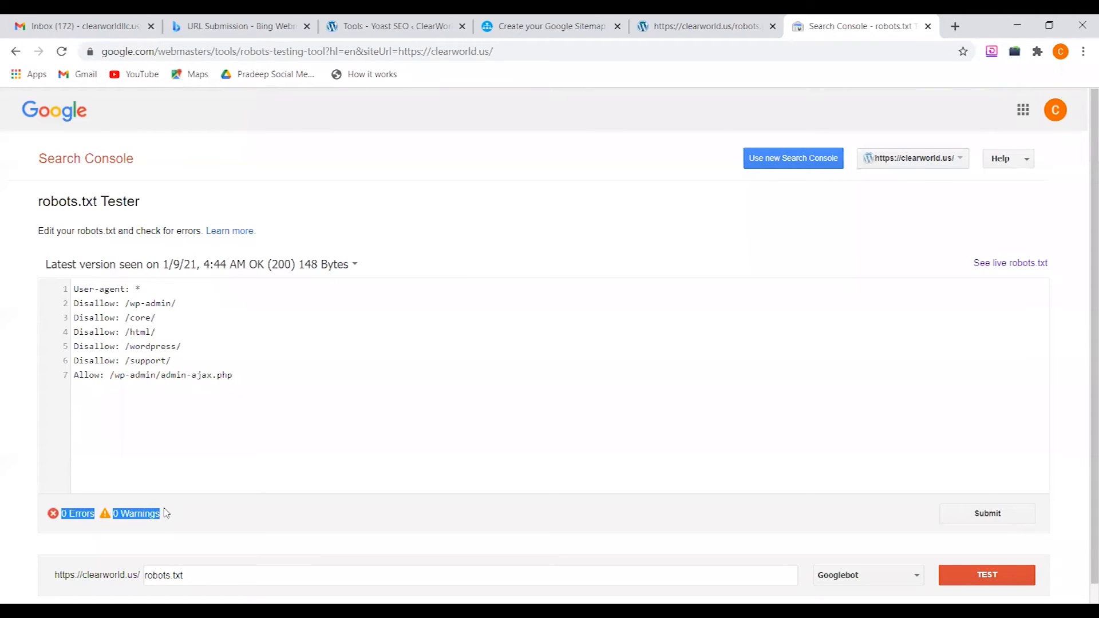
pyautogui.click(188, 519)
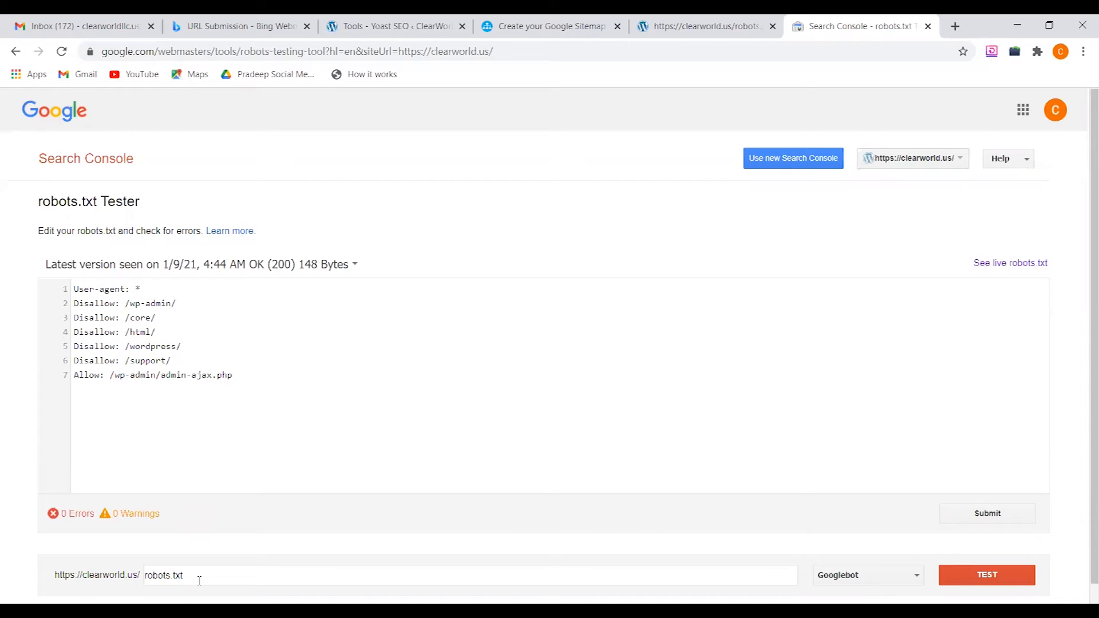
pyautogui.click(1000, 580)
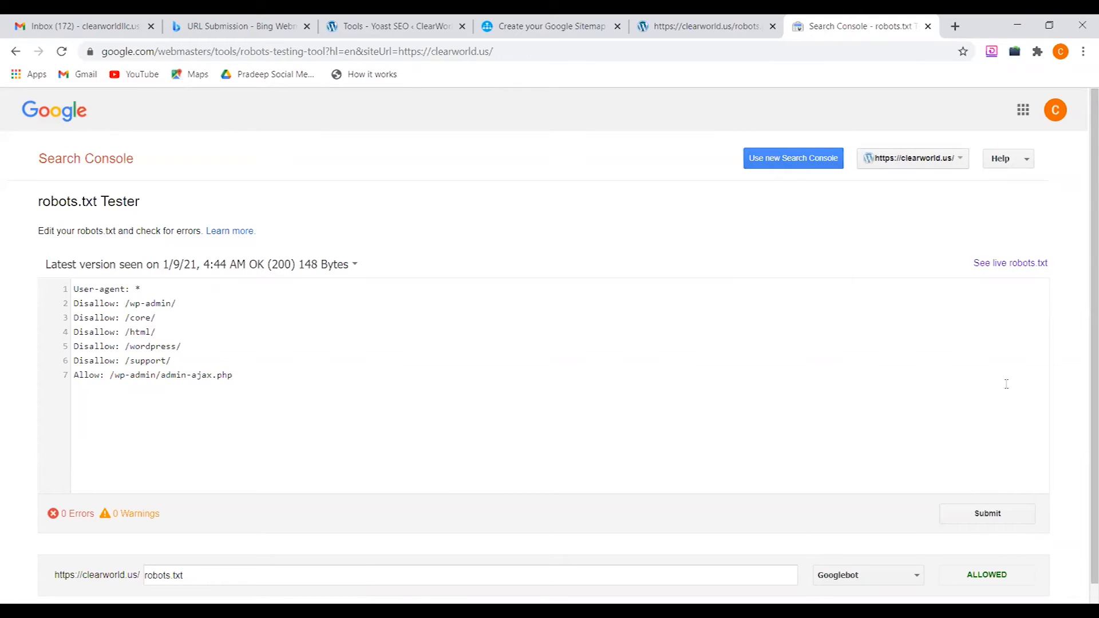
pyautogui.click(985, 514)
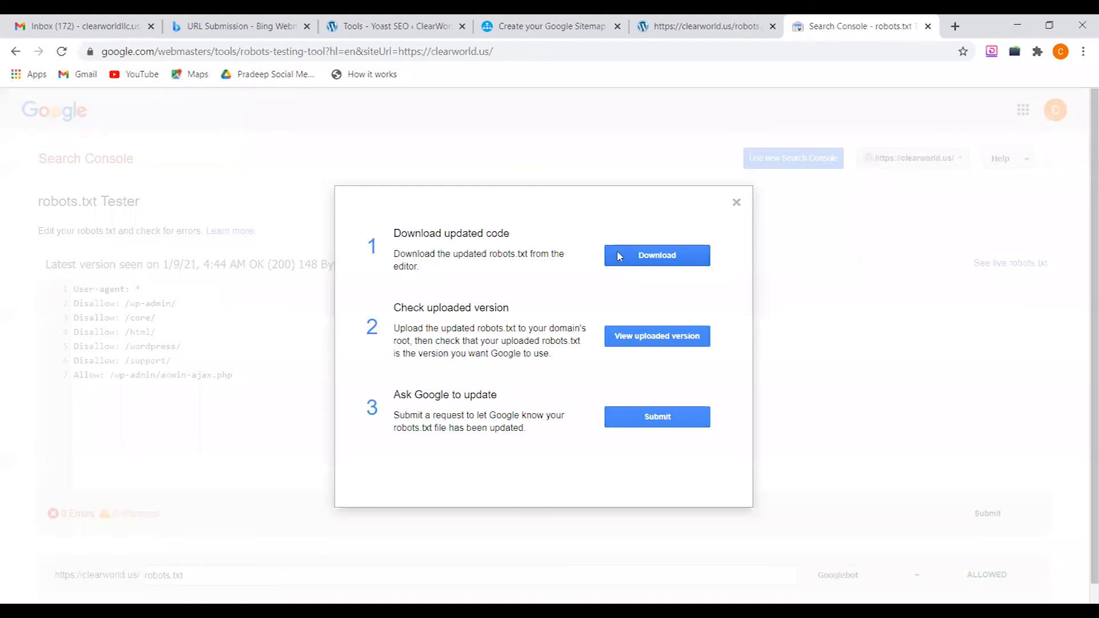
pyautogui.click(653, 422)
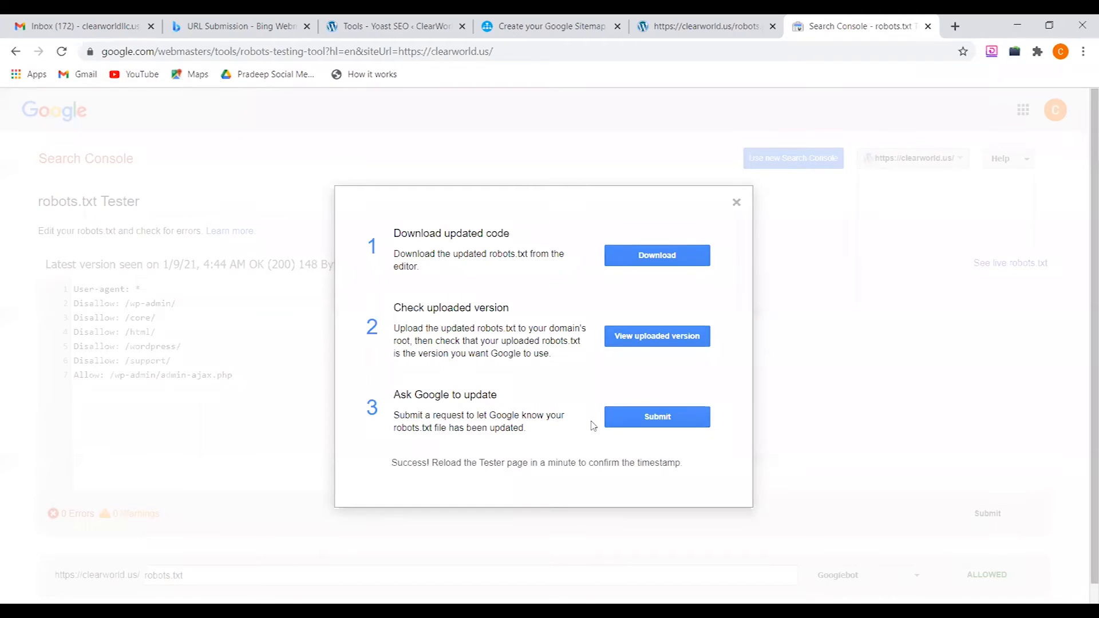
# Close the submission dialog, reload the robots.txt Tester, and compare its version with the live clearworld.us/robots.txt file
pyautogui.click(737, 202)
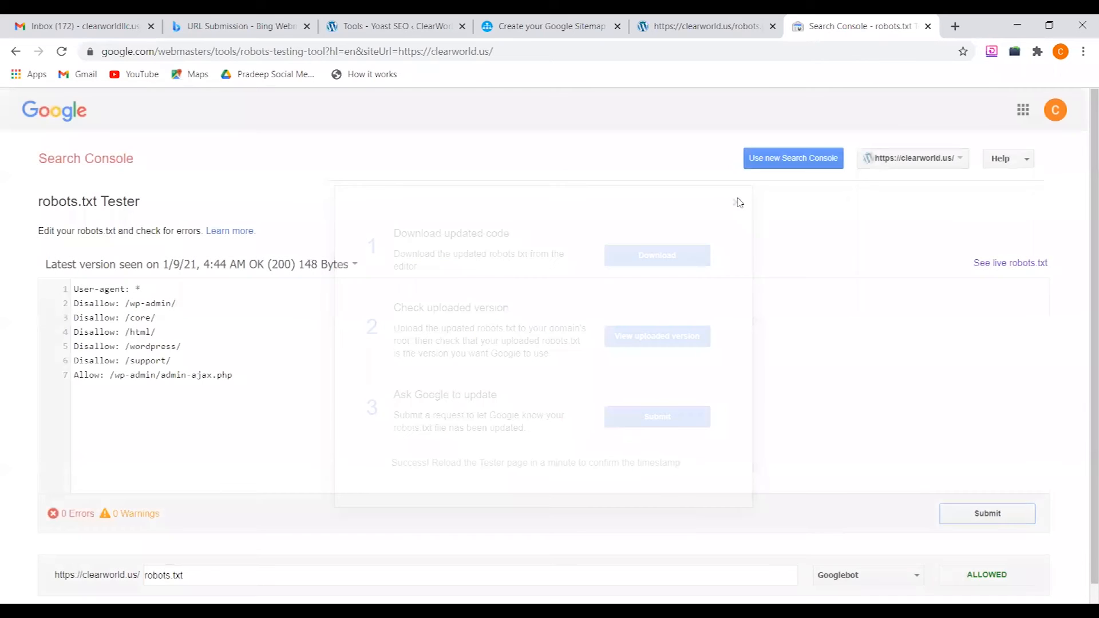
pyautogui.click(508, 51)
pyautogui.press('Return')
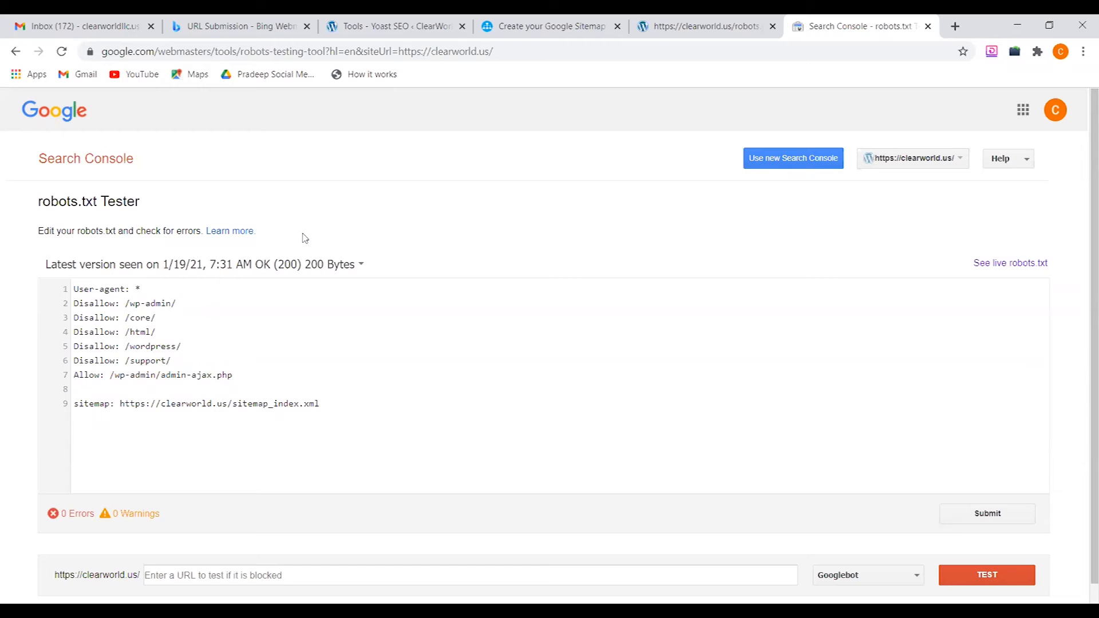
pyautogui.click(713, 20)
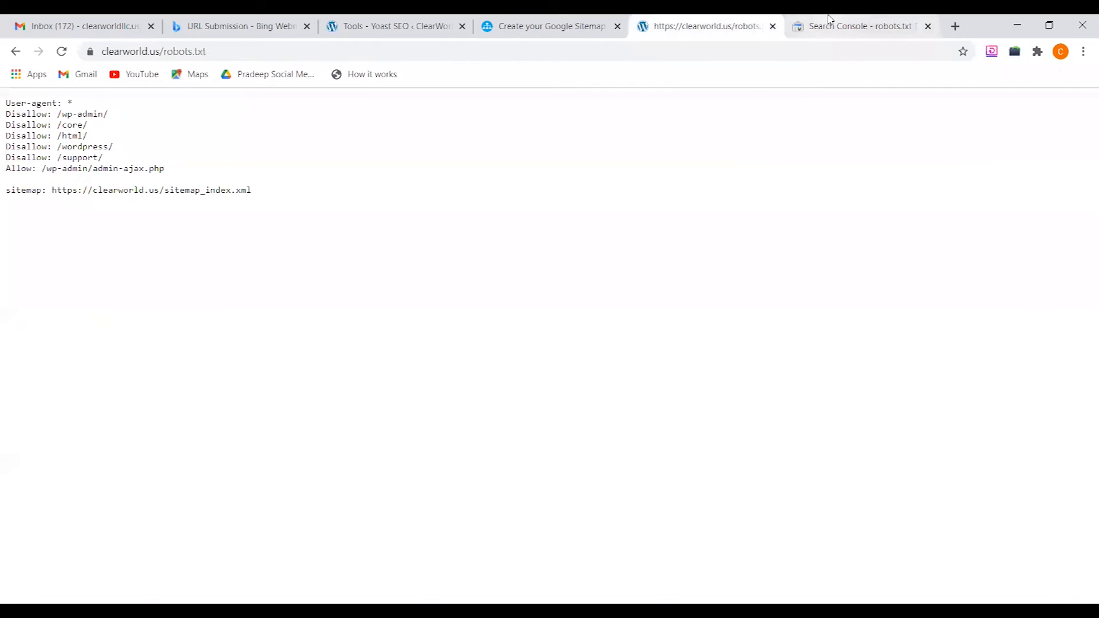
pyautogui.click(830, 25)
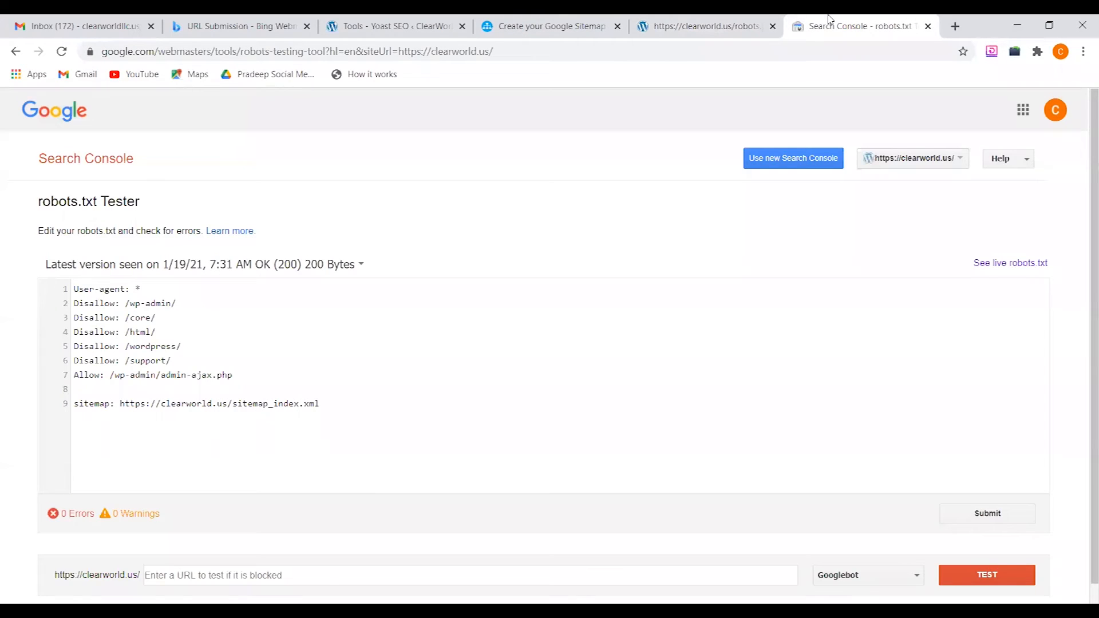
# Switch to Bing Webmaster Tools, open its Robots.txt Tester, and review the fetched robots.txt for clearworld.us
pyautogui.click(229, 18)
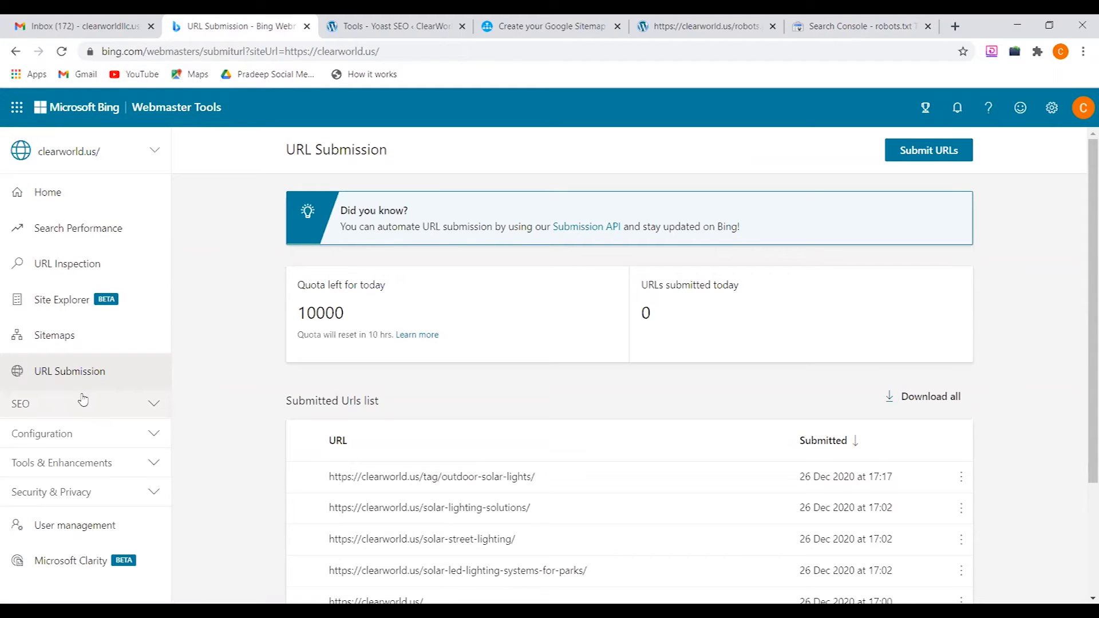
pyautogui.click(138, 463)
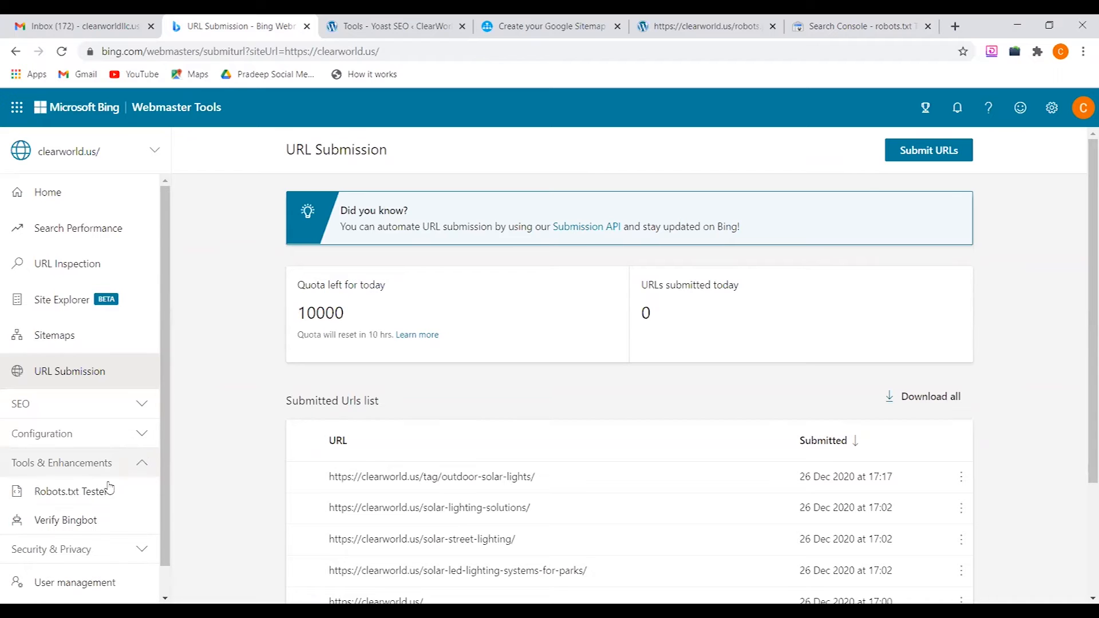
pyautogui.click(77, 492)
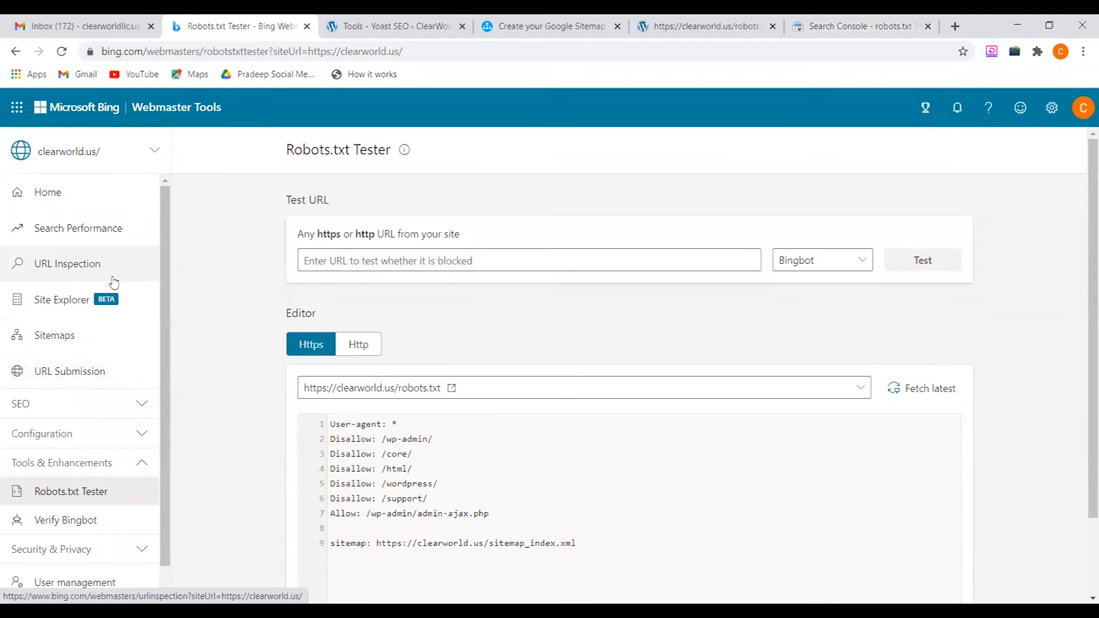
pyautogui.scroll(-2, 401, 395)
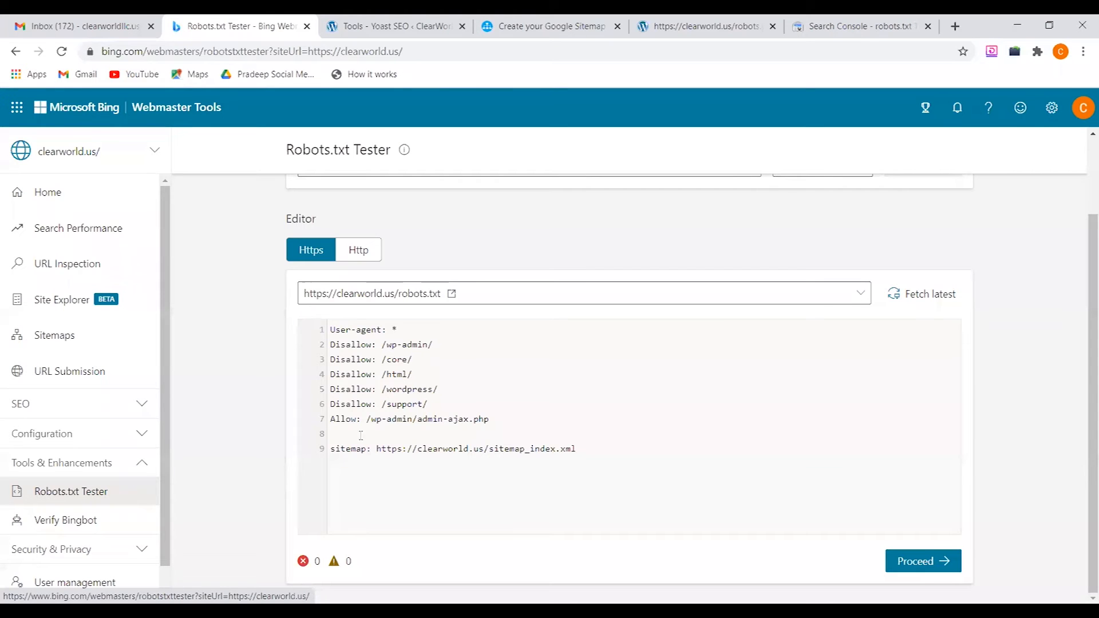
pyautogui.scroll(1, 540, 386)
pyautogui.scroll(2, 541, 386)
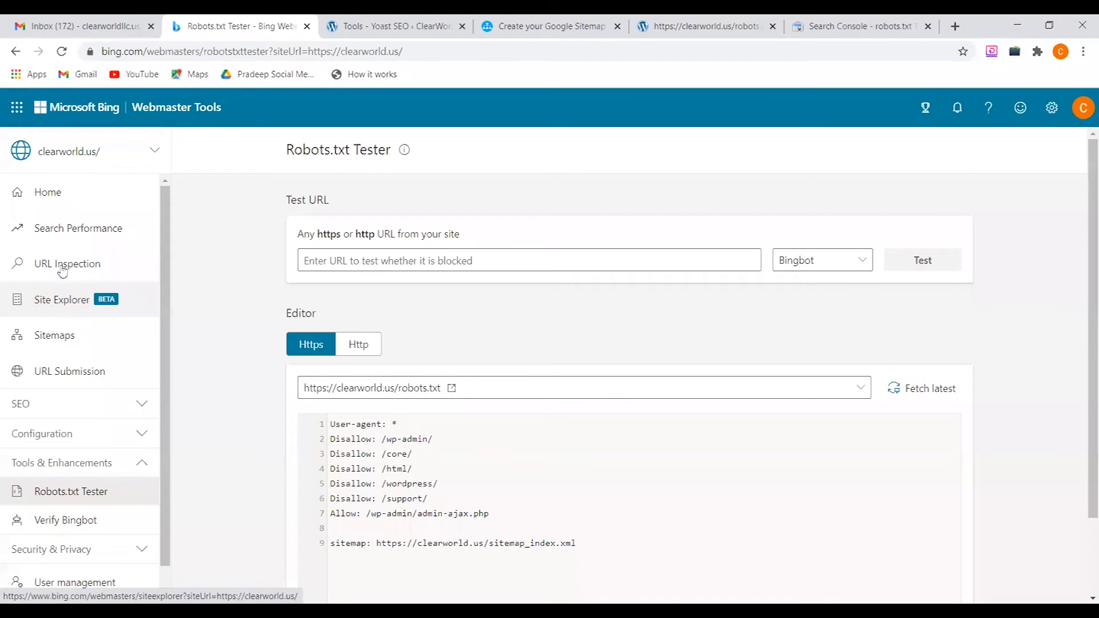
# Start a new sitemap submission in Bing Webmaster Tools and load clearworld.us/sitemap.xml in place of the live robots.txt page
pyautogui.click(51, 339)
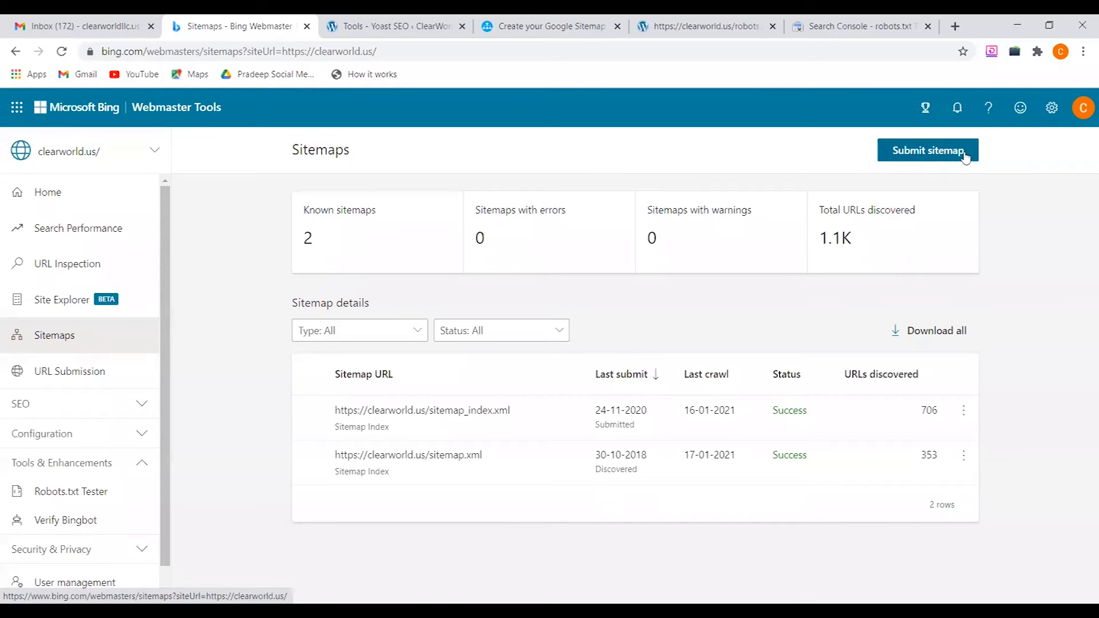
pyautogui.click(932, 156)
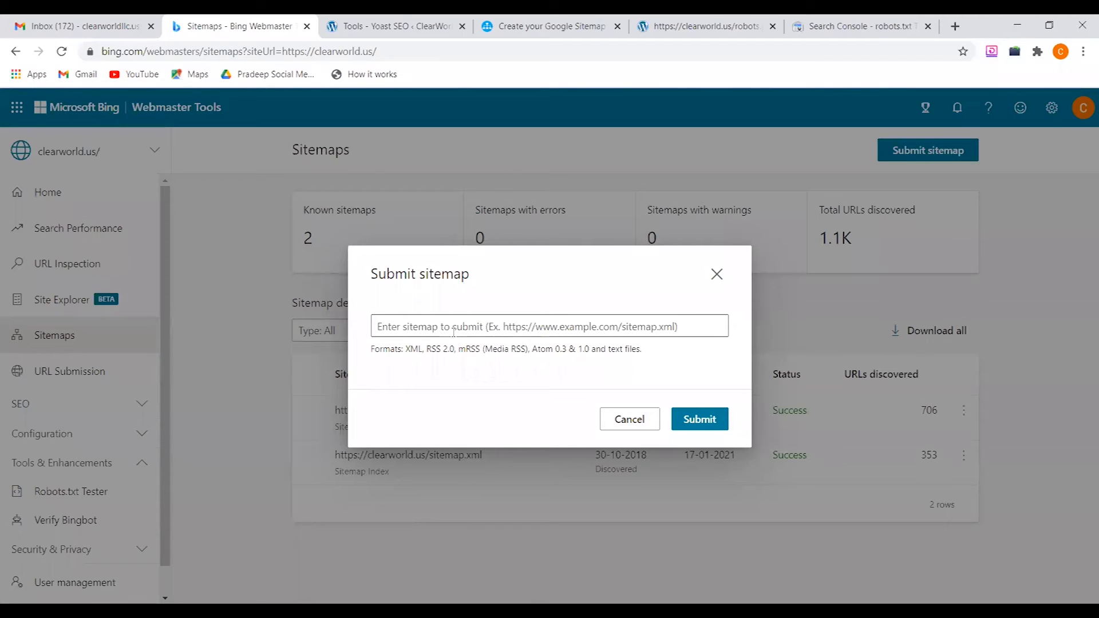
pyautogui.click(670, 23)
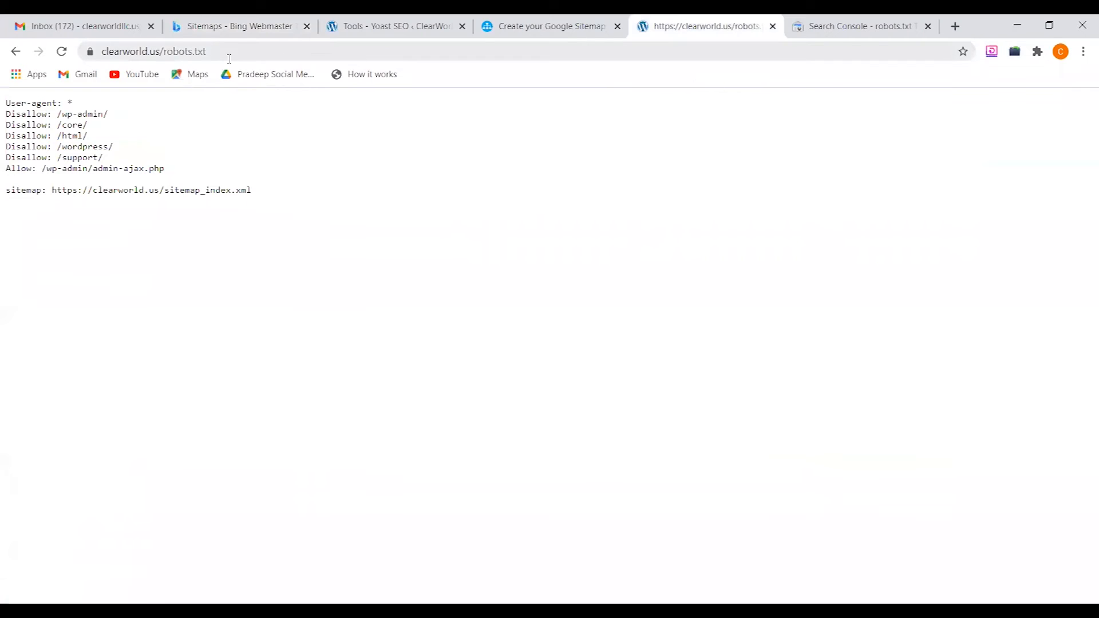
pyautogui.moveTo(164, 51); pyautogui.dragTo(268, 55)
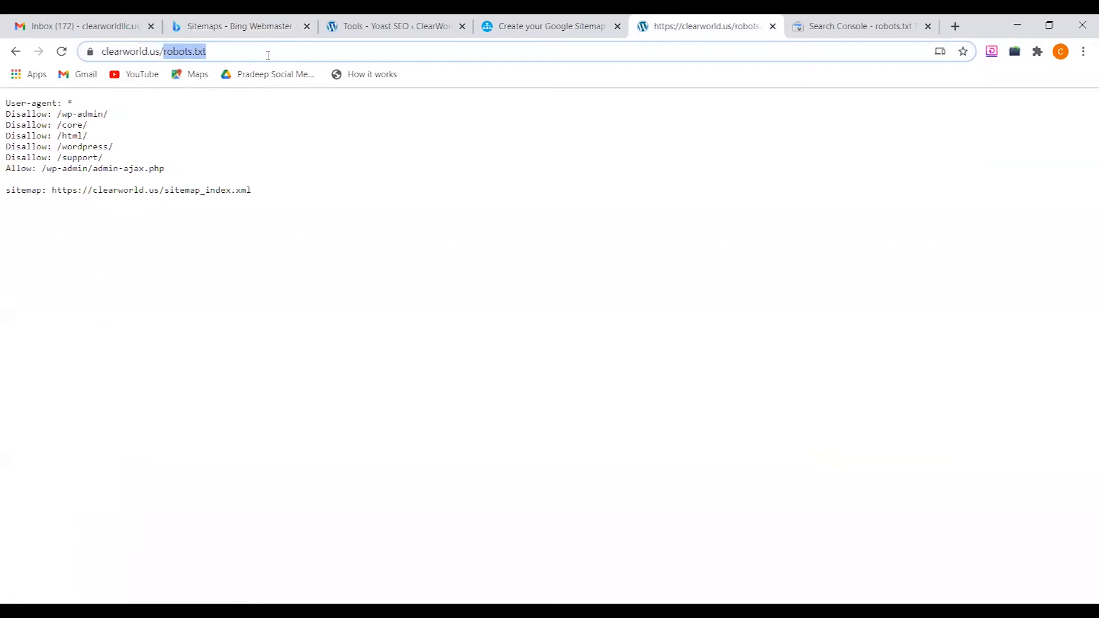
pyautogui.write('sit')
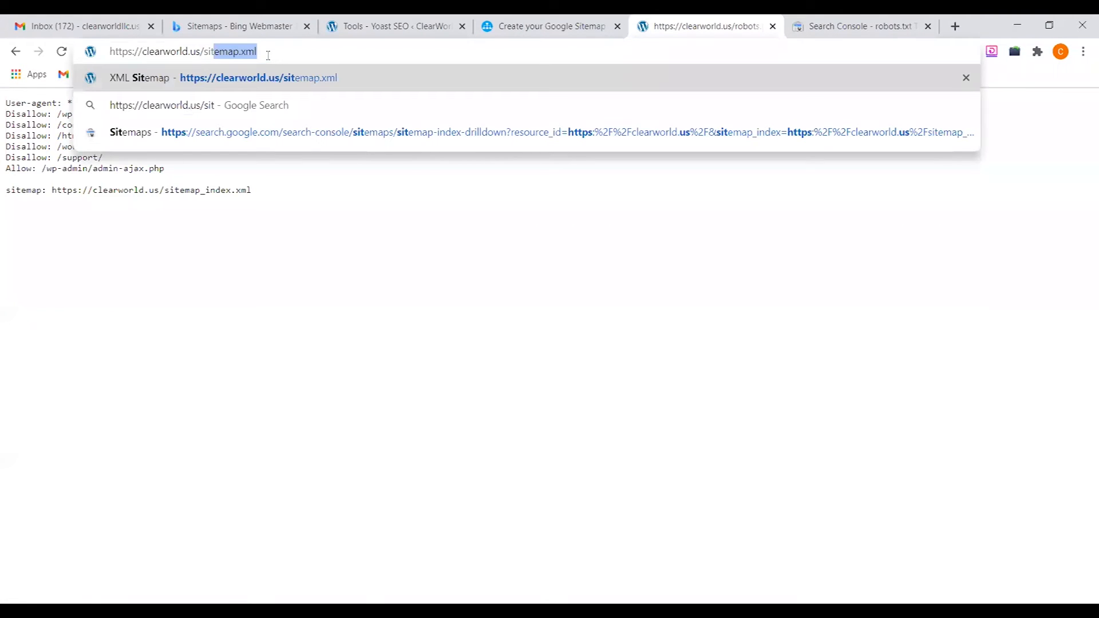
pyautogui.press('Return')
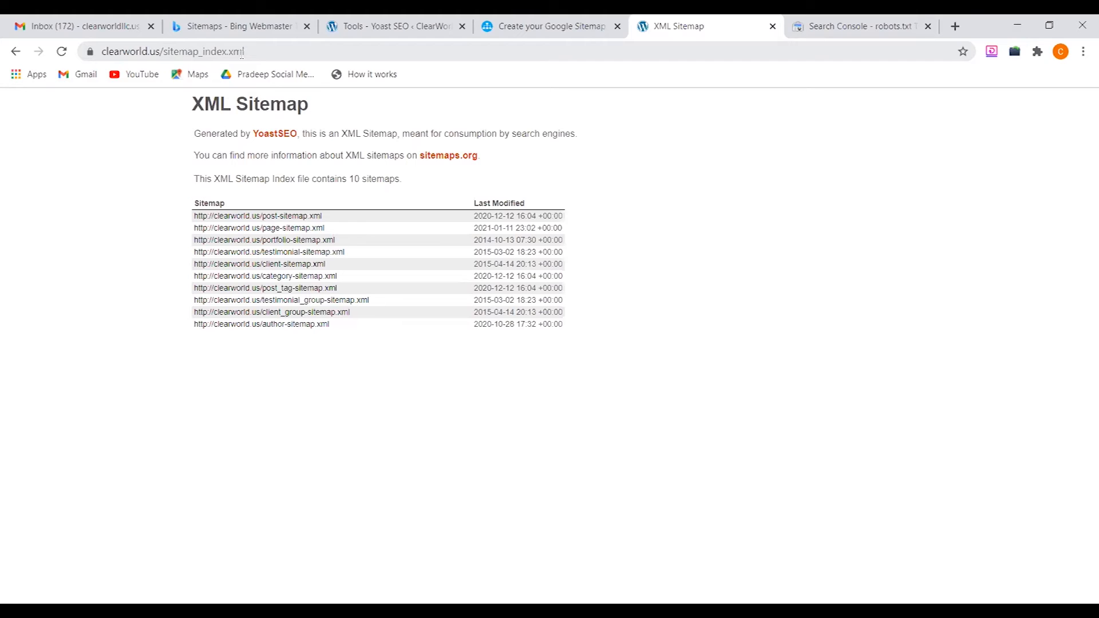
pyautogui.click(252, 19)
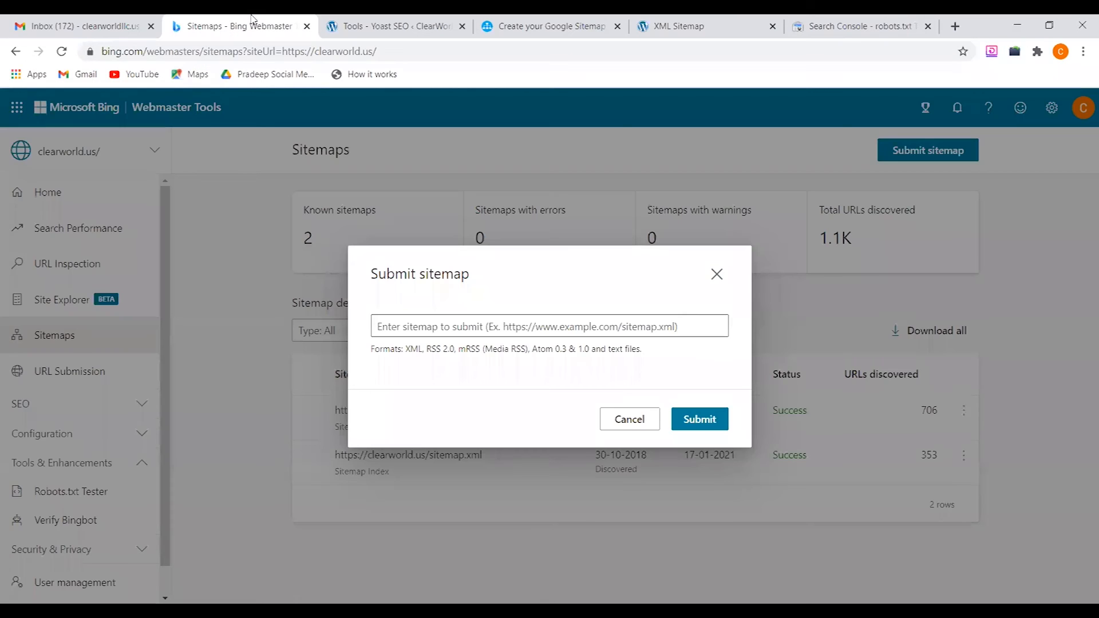
pyautogui.click(702, 23)
pyautogui.click(313, 51)
pyautogui.hotkey('ctrl', 'c')
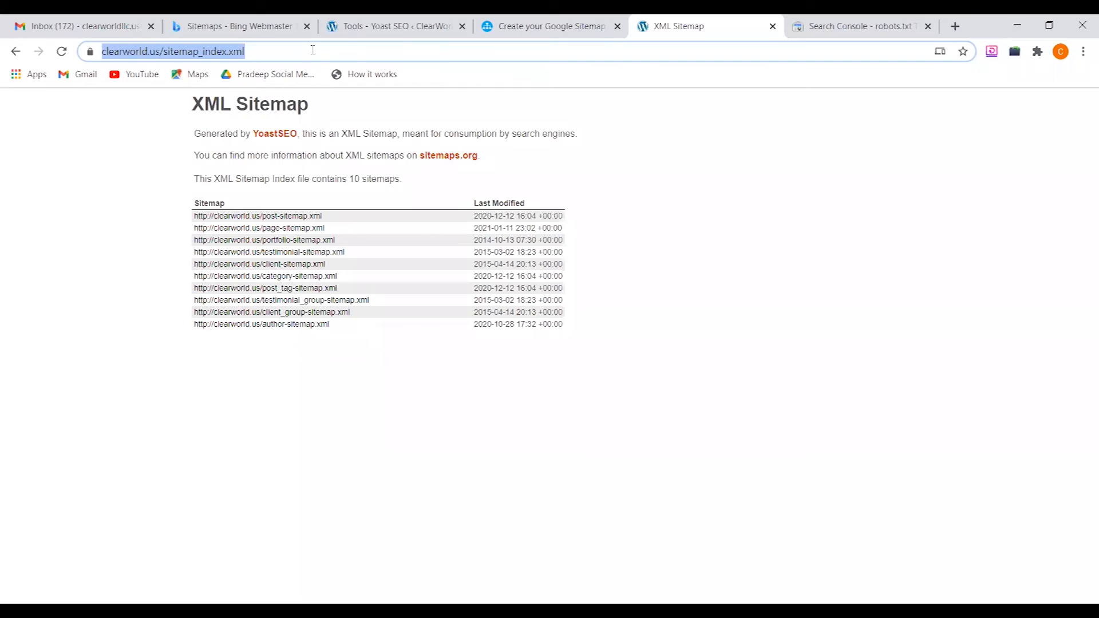
pyautogui.click(257, 22)
pyautogui.click(478, 327)
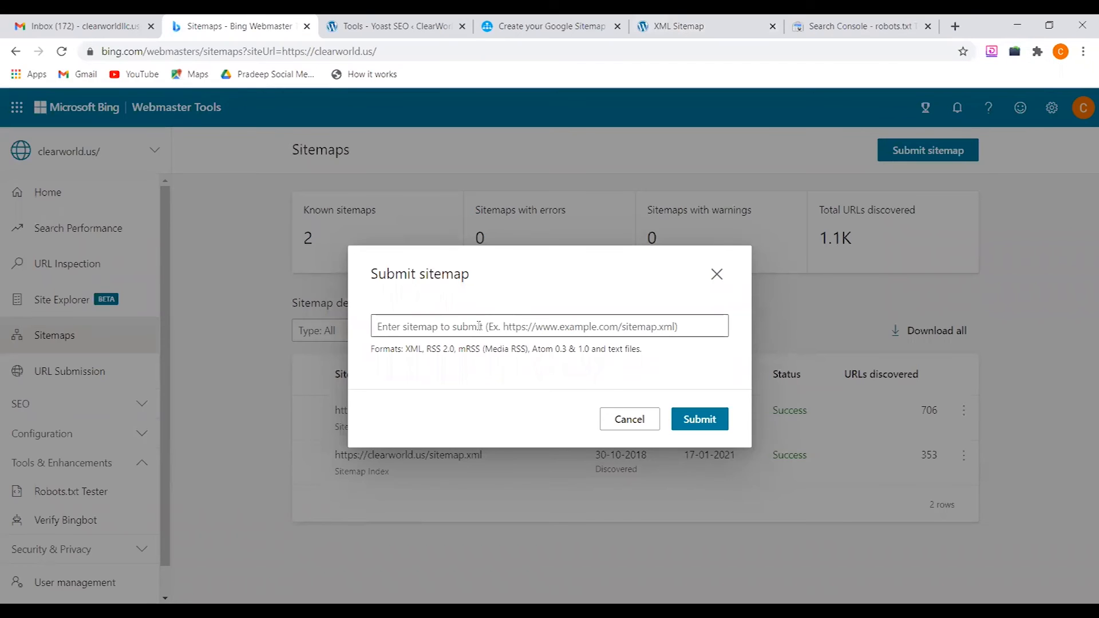
pyautogui.hotkey('ctrl', 'v')
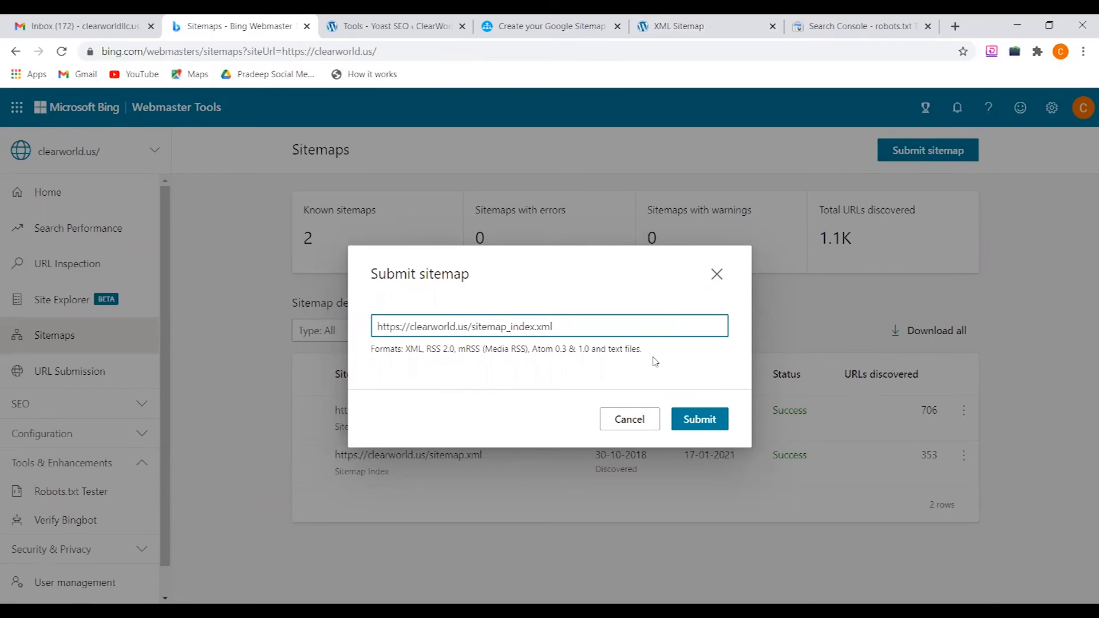
pyautogui.click(703, 418)
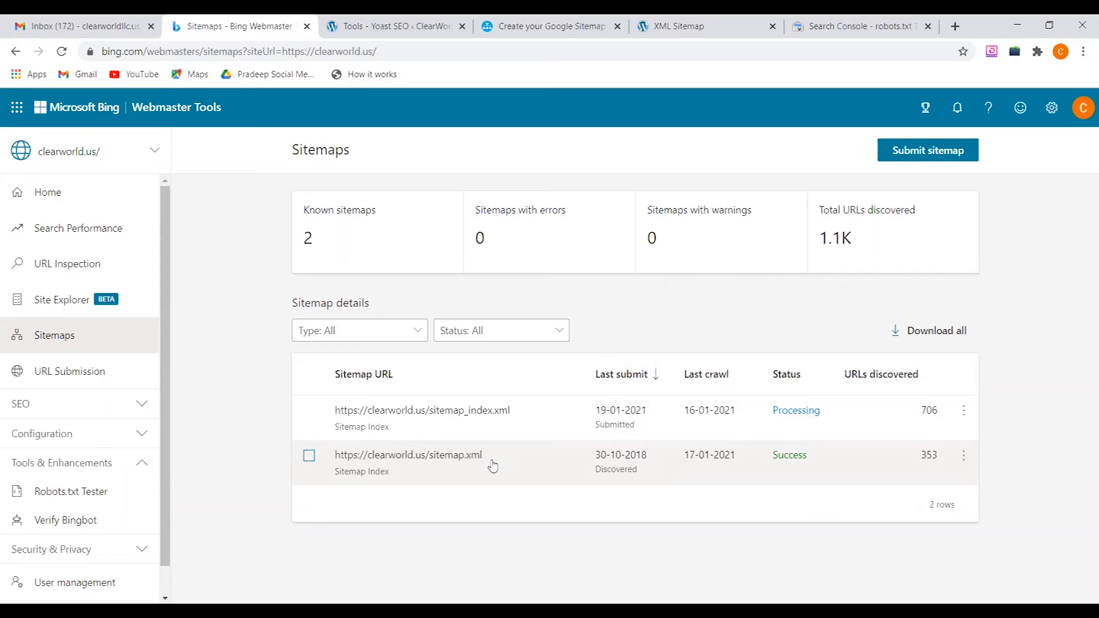
# Return to the Yoast SEO file editor in WordPress and review the saved robots.txt content with its sitemap line
pyautogui.click(408, 20)
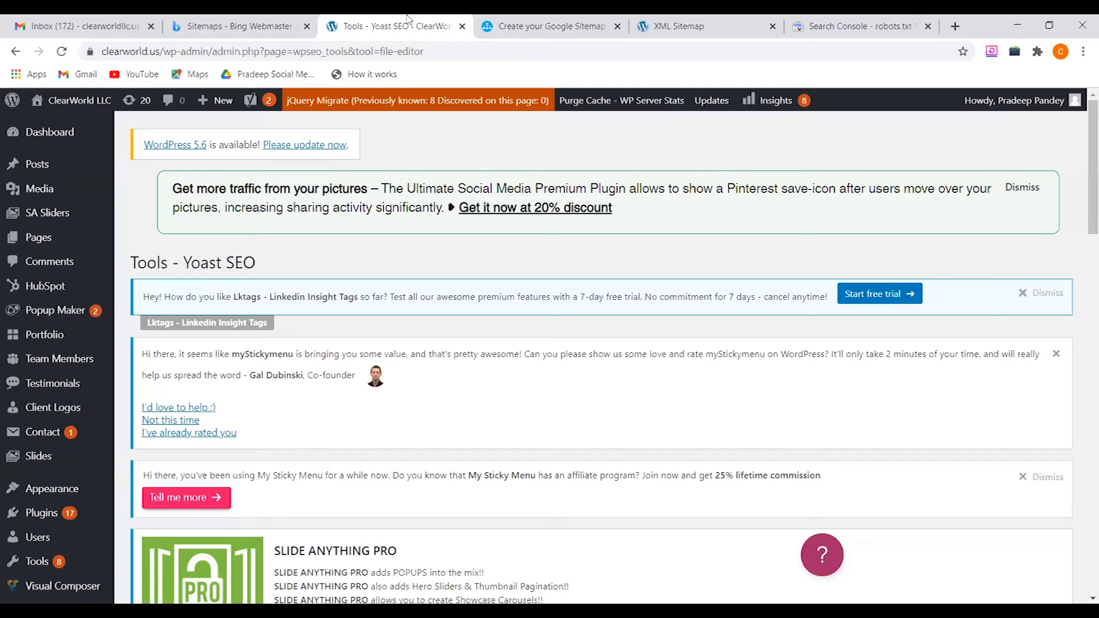
pyautogui.scroll(-1, 29, 368)
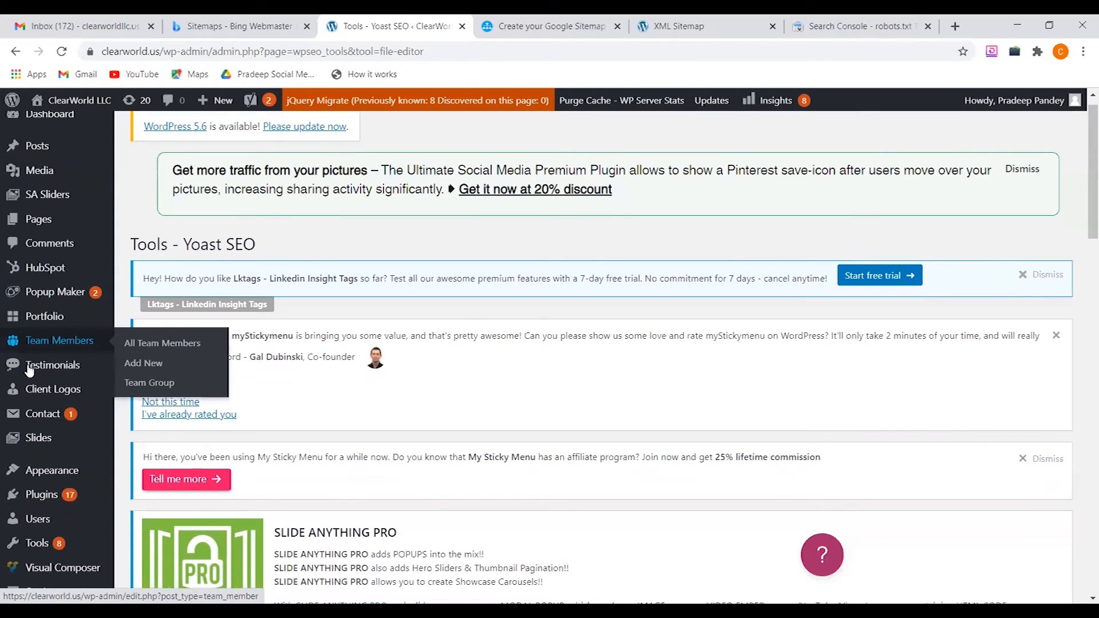
pyautogui.scroll(-4, 29, 371)
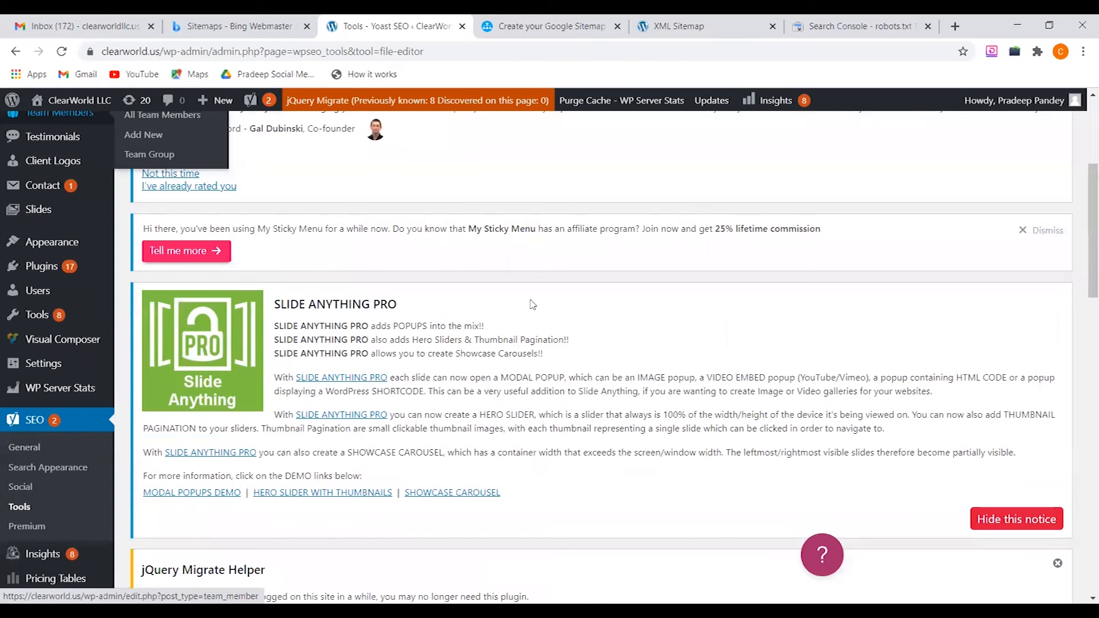
pyautogui.scroll(-1, 533, 304)
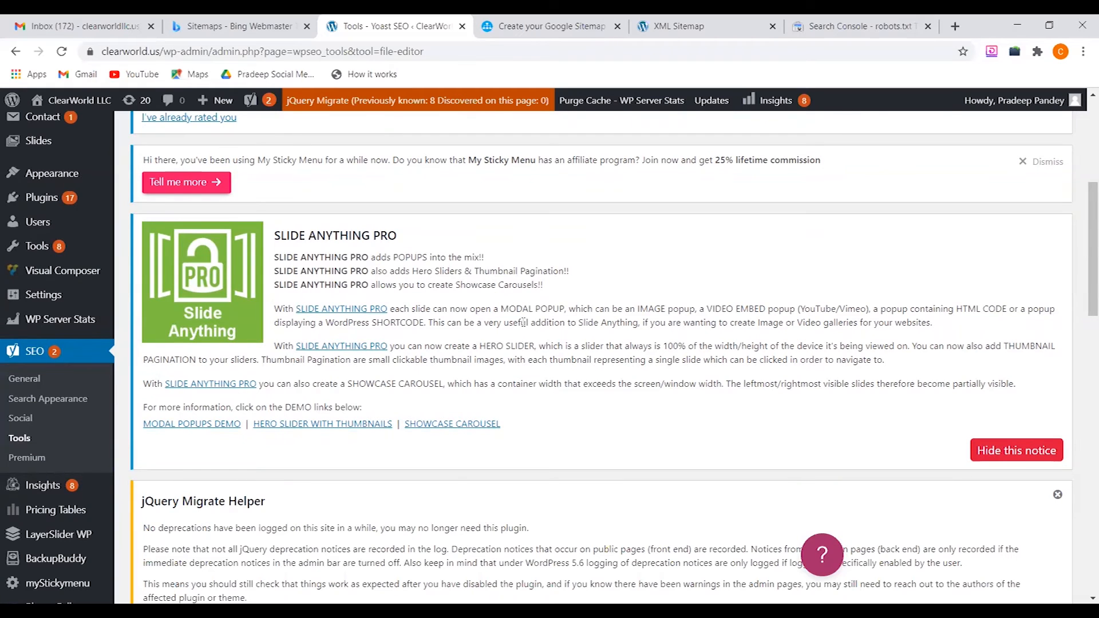
pyautogui.scroll(-1, 83, 440)
pyautogui.scroll(-6, 83, 440)
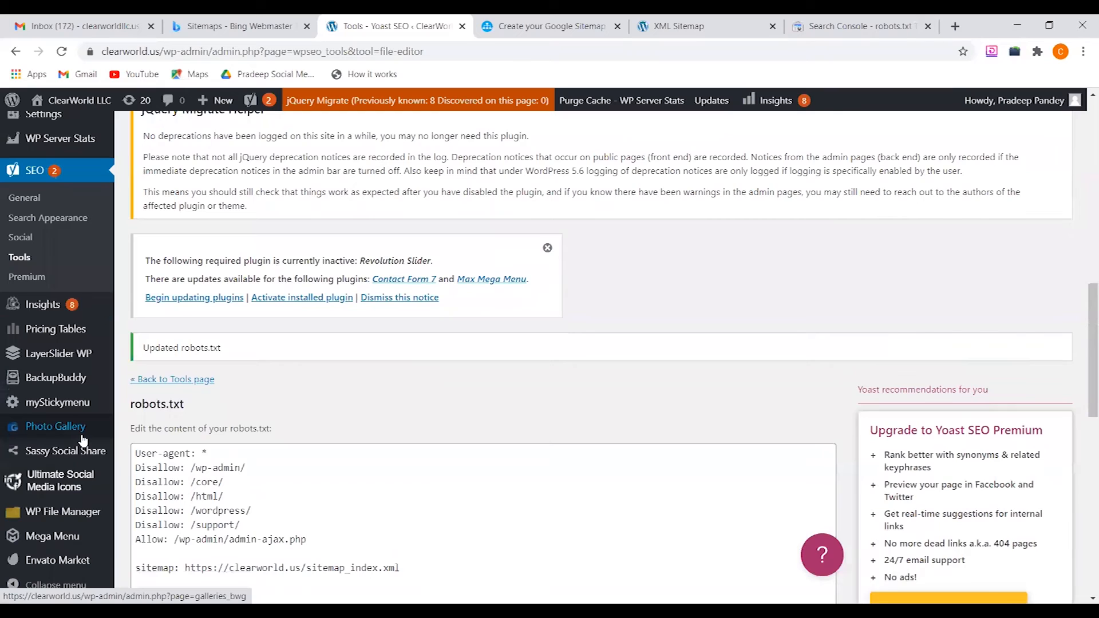
pyautogui.scroll(-4, 83, 440)
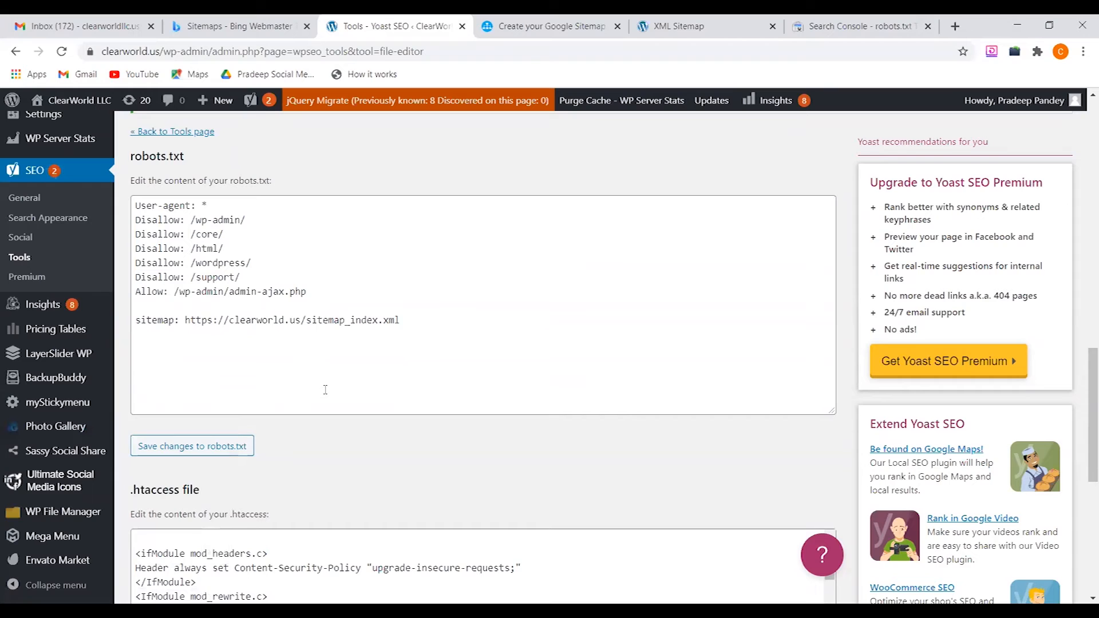
pyautogui.scroll(1, 325, 390)
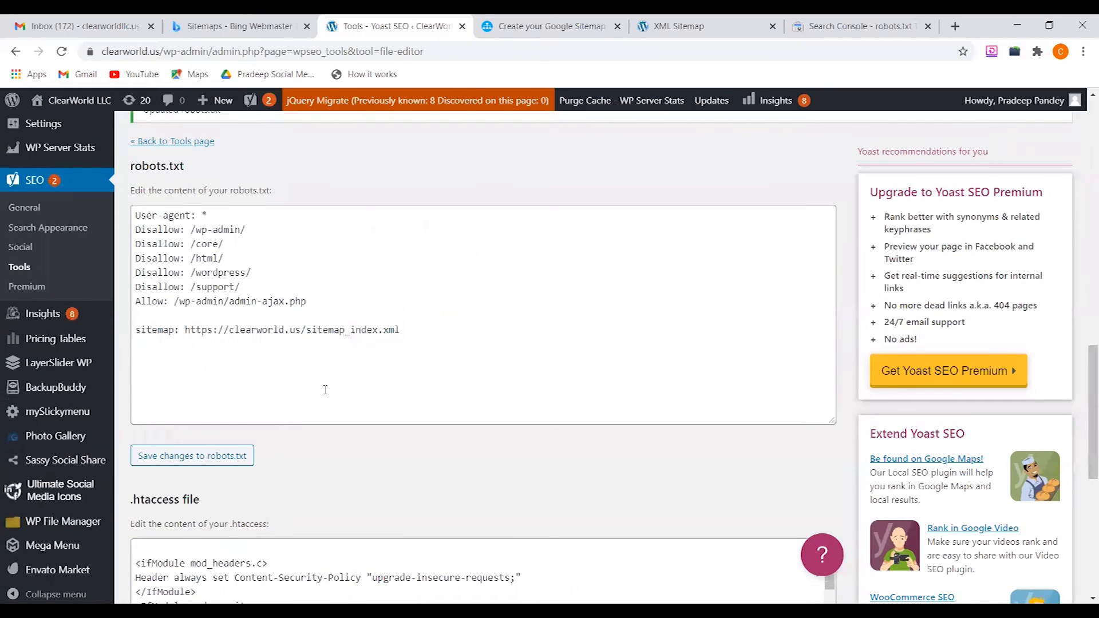
pyautogui.scroll(2, 325, 390)
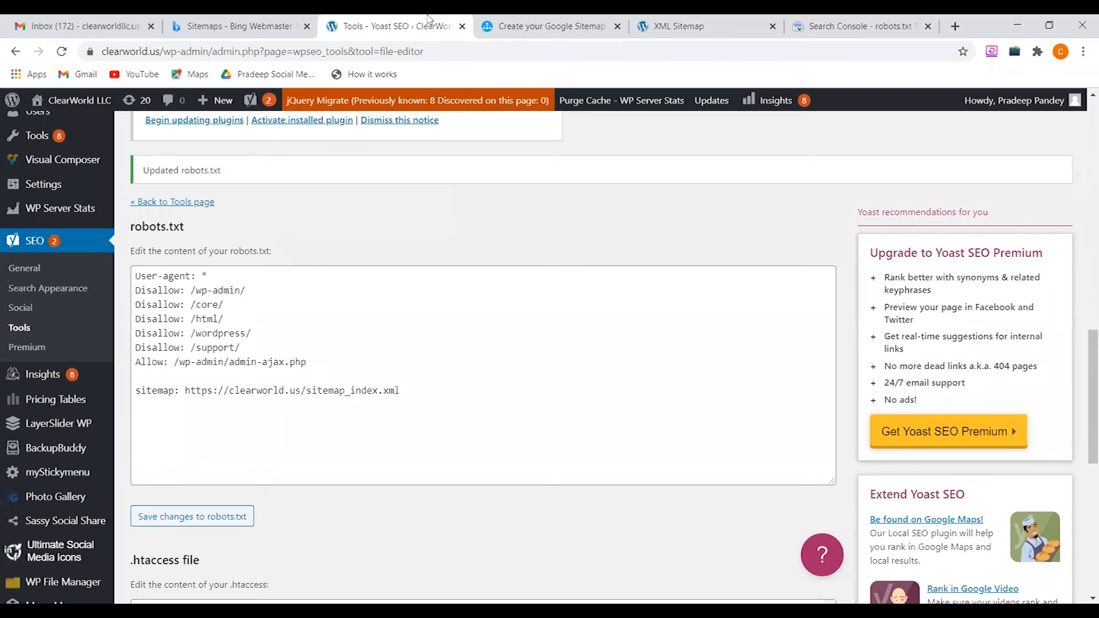
# Check the crawl status of the sitemap generator on xml-sitemaps.com, and revisit the Yoast SEO editor and the Gmail inbox
pyautogui.click(488, 18)
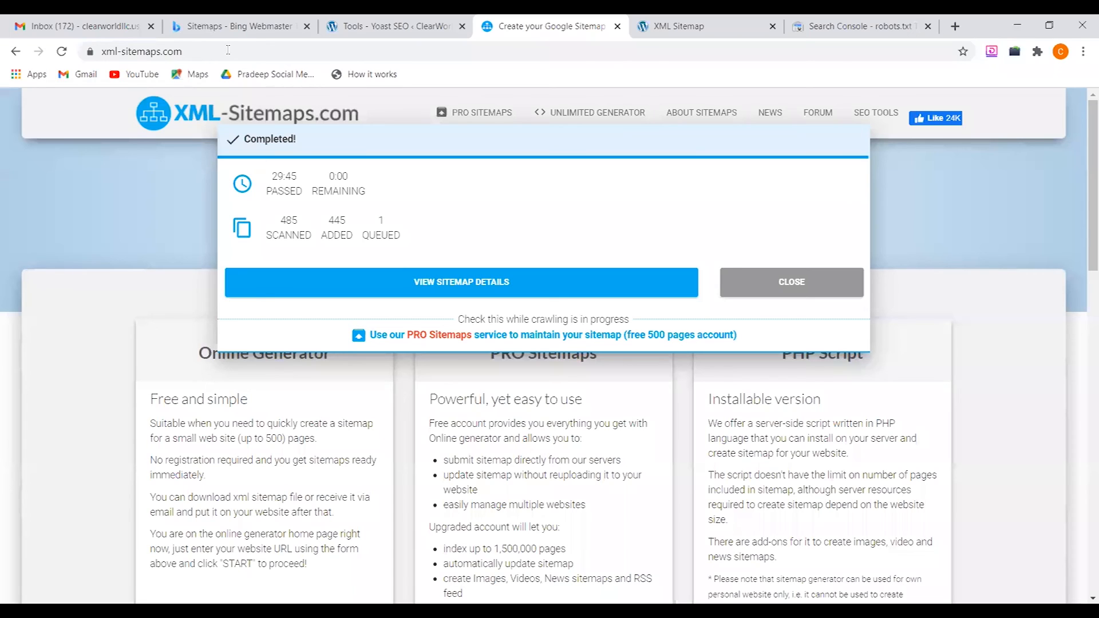
pyautogui.click(228, 50)
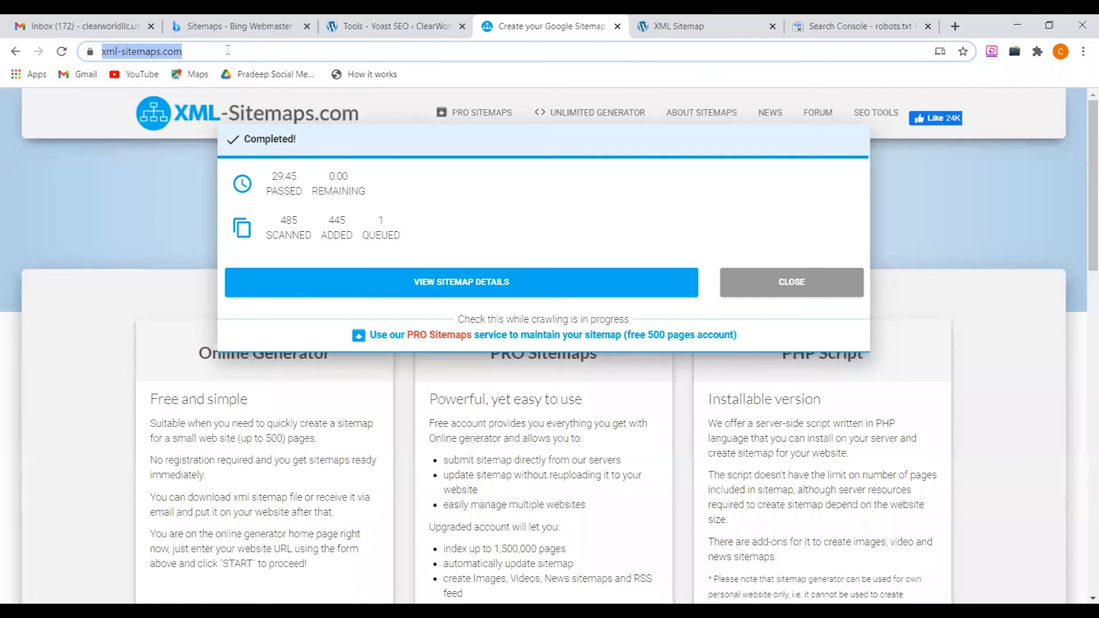
pyautogui.click(330, 23)
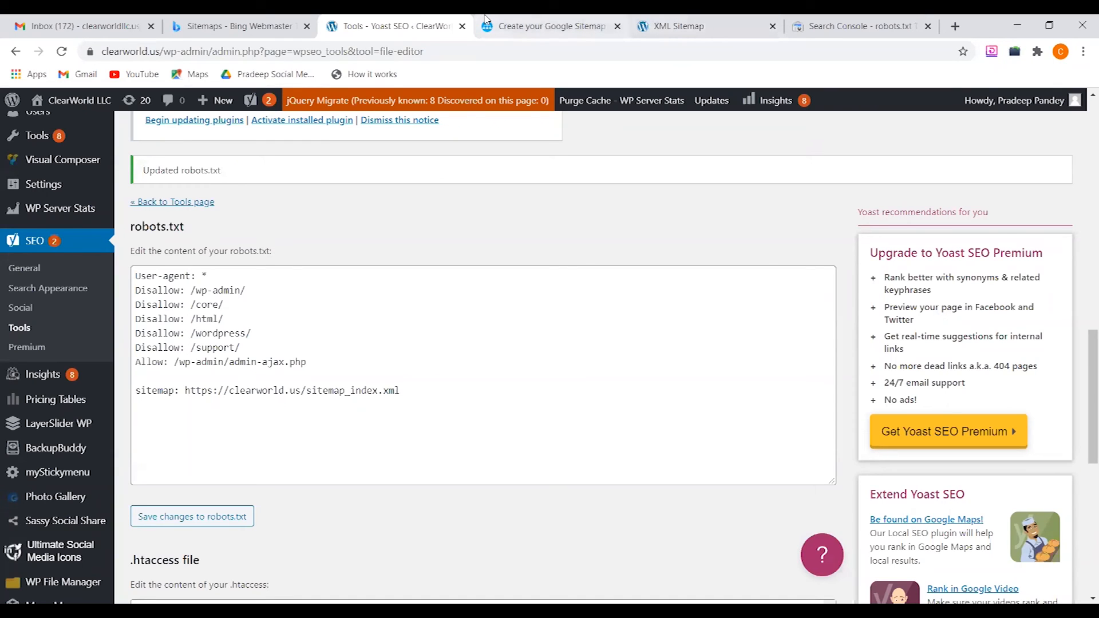
pyautogui.click(131, 19)
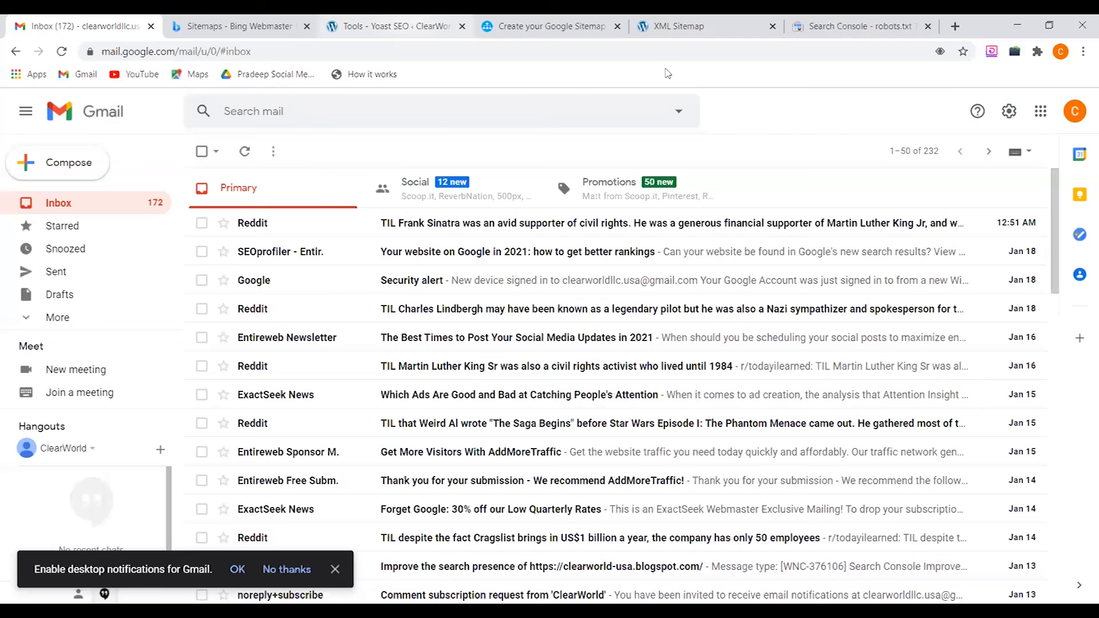
# Replace the robots.txt Tester page with the Google Search Console overview
pyautogui.click(843, 25)
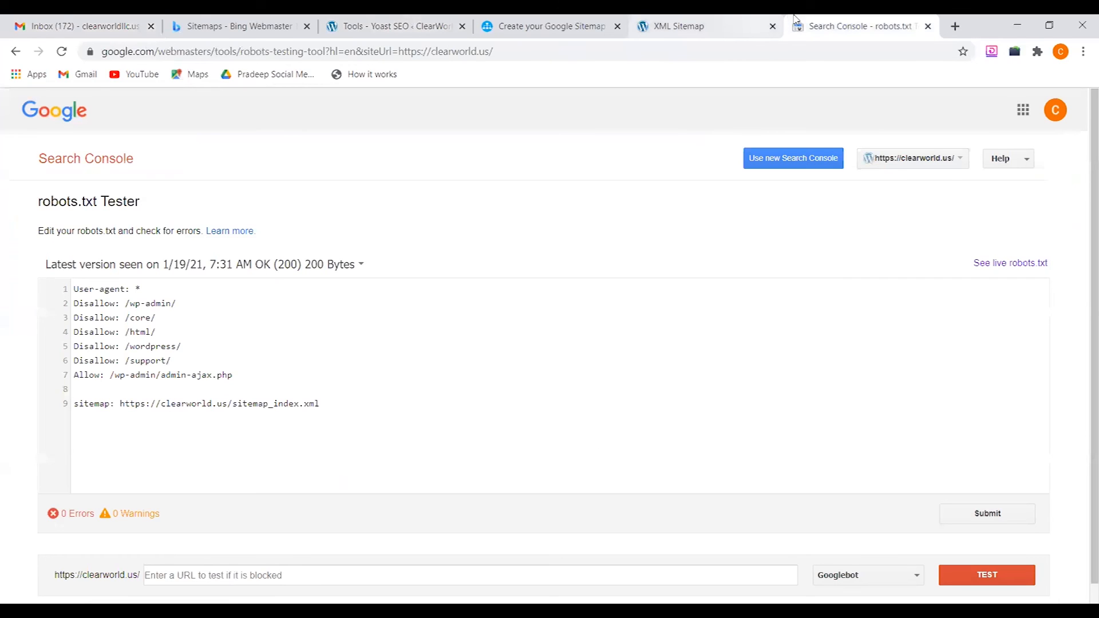
pyautogui.click(506, 52)
pyautogui.write('go')
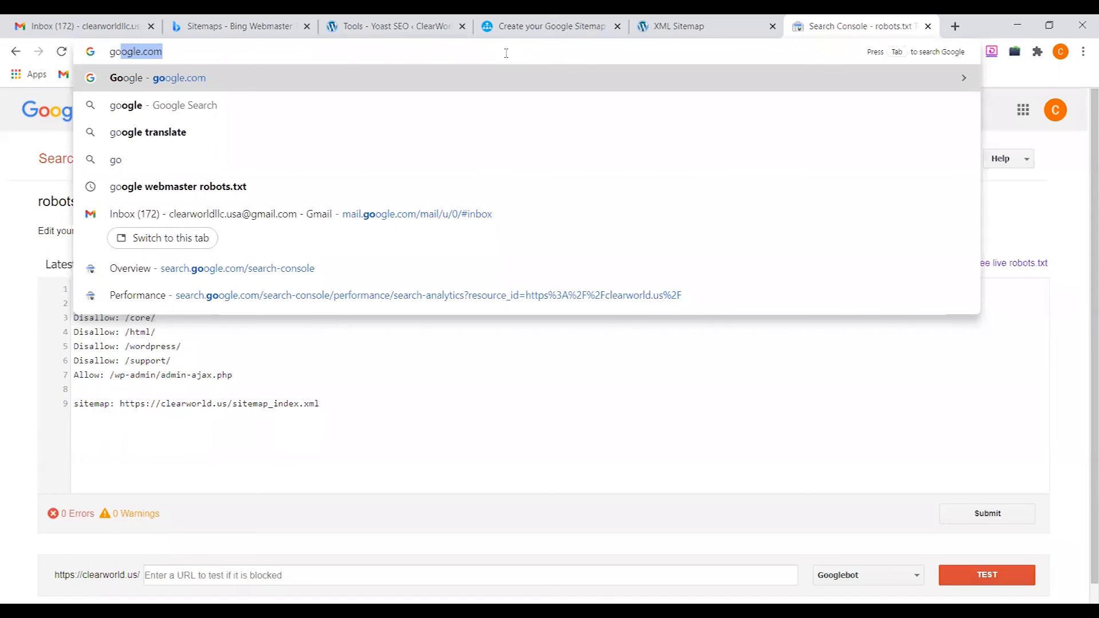
pyautogui.press('Right')
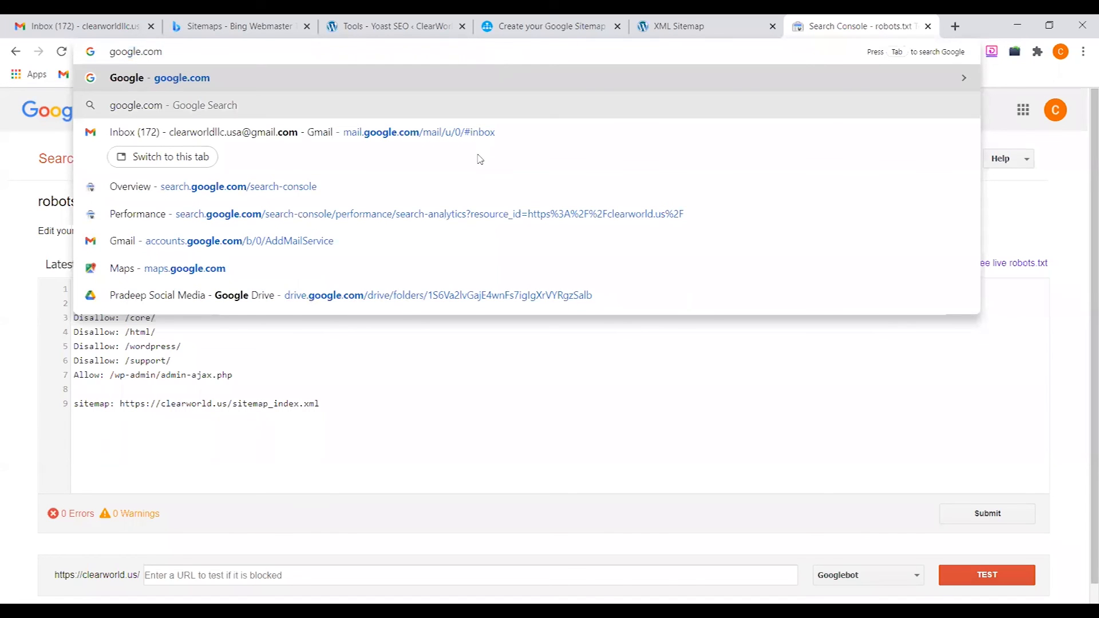
pyautogui.press('Down')
pyautogui.press('Down')
pyautogui.press('Down')
pyautogui.press('Return')
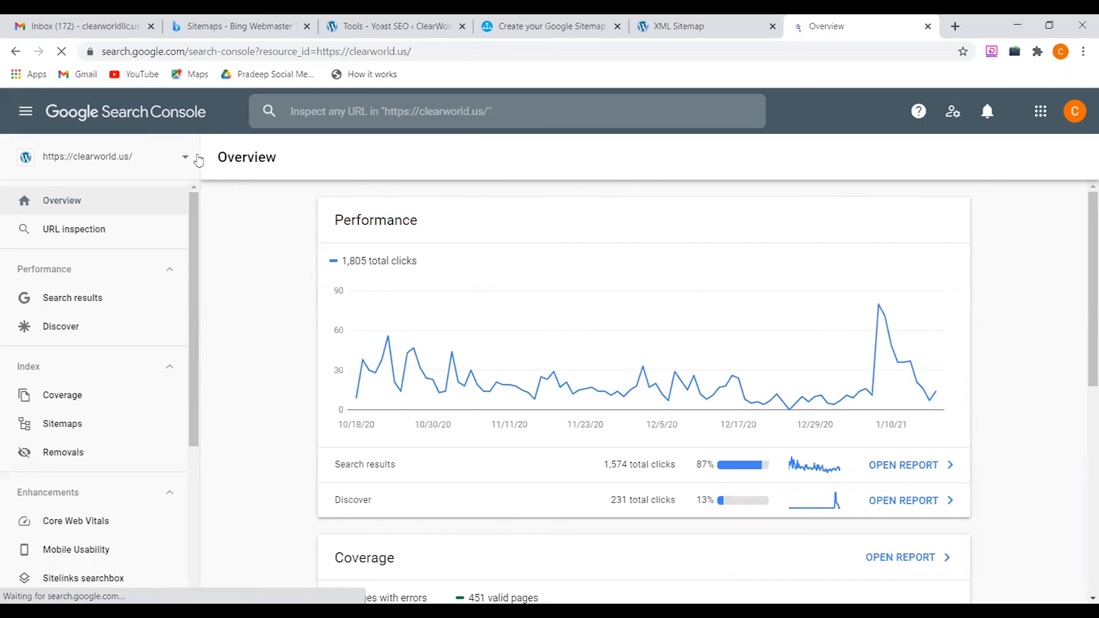
pyautogui.click(186, 160)
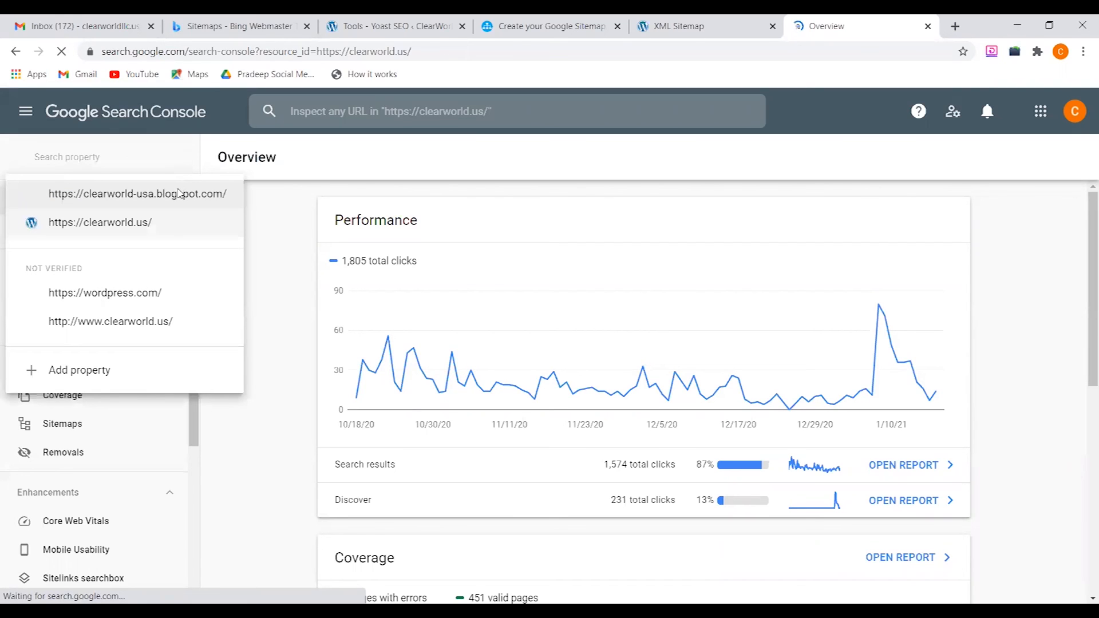
pyautogui.click(134, 205)
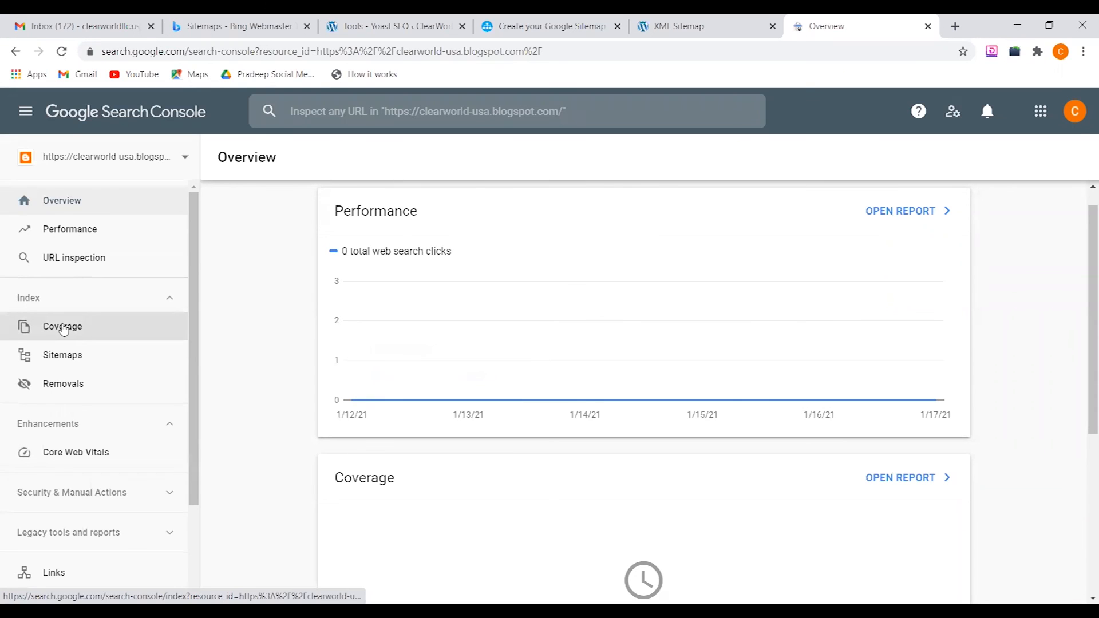
pyautogui.click(59, 357)
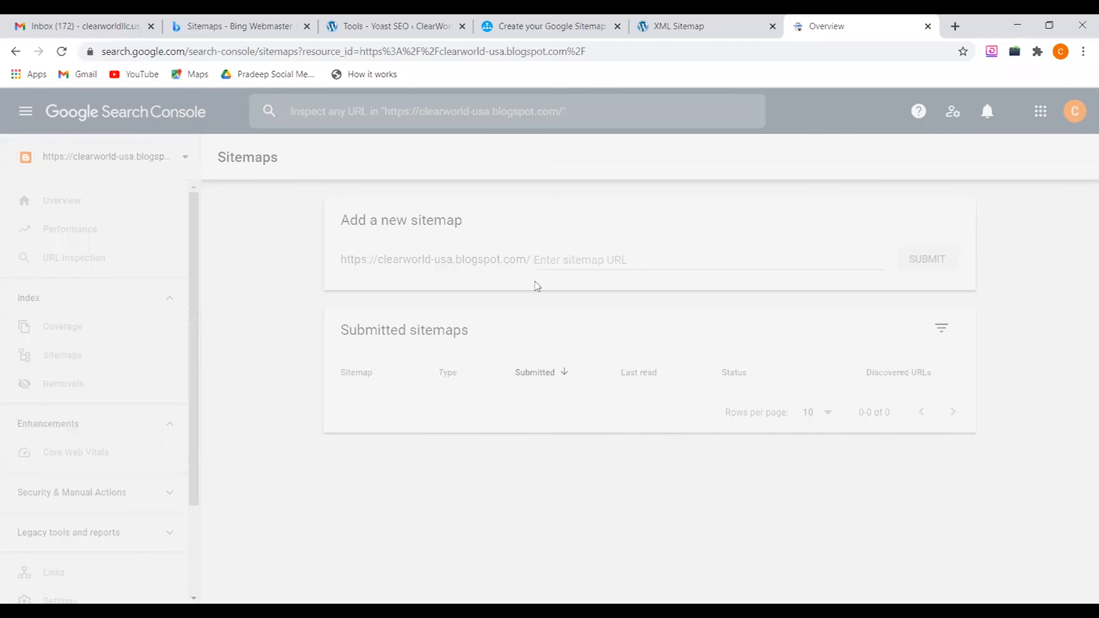
# Submit sitemap.xml as a new sitemap for the clearworld-usa.blogspot.com property and dismiss the confirmation
pyautogui.click(562, 260)
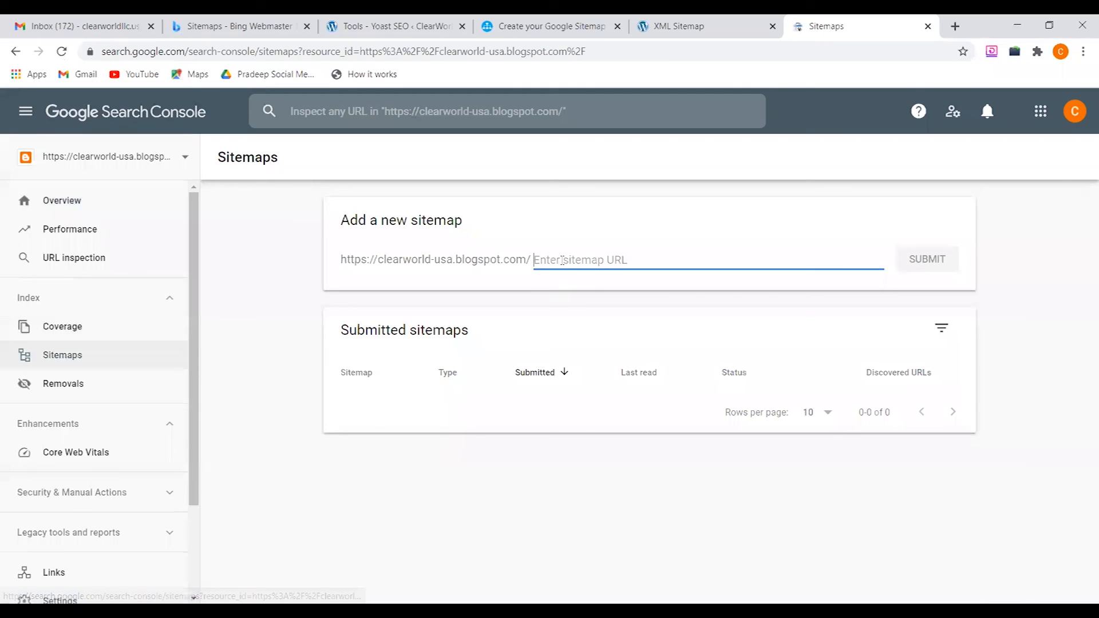
pyautogui.write('sitema')
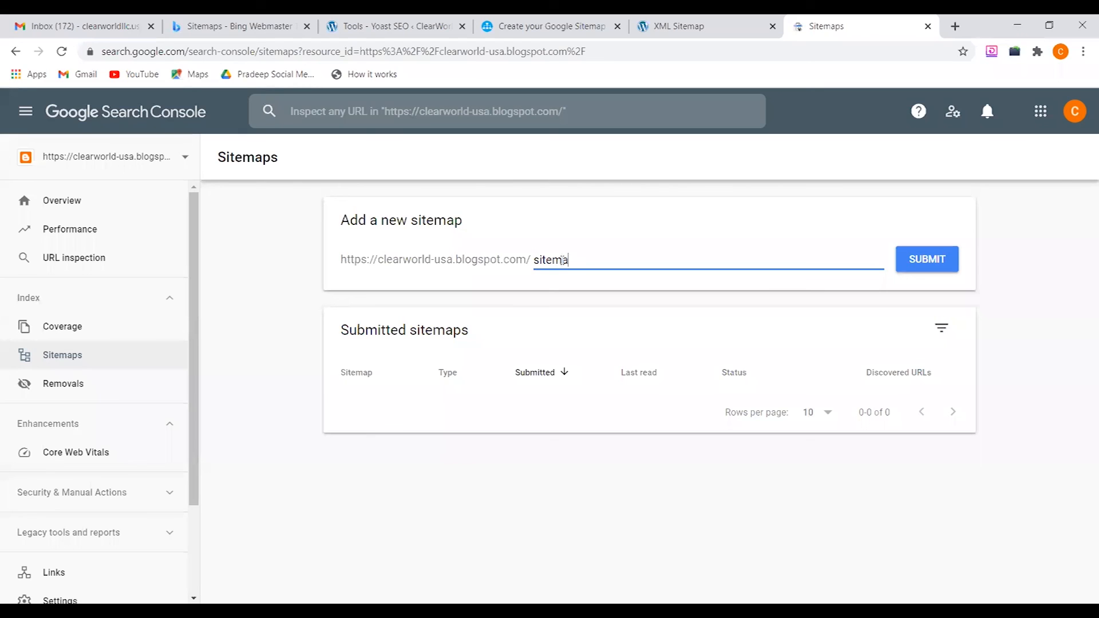
pyautogui.write('p.xml')
pyautogui.press('BackSpace')
pyautogui.press('BackSpace')
pyautogui.press('BackSpace')
pyautogui.write('xml')
pyautogui.click(932, 265)
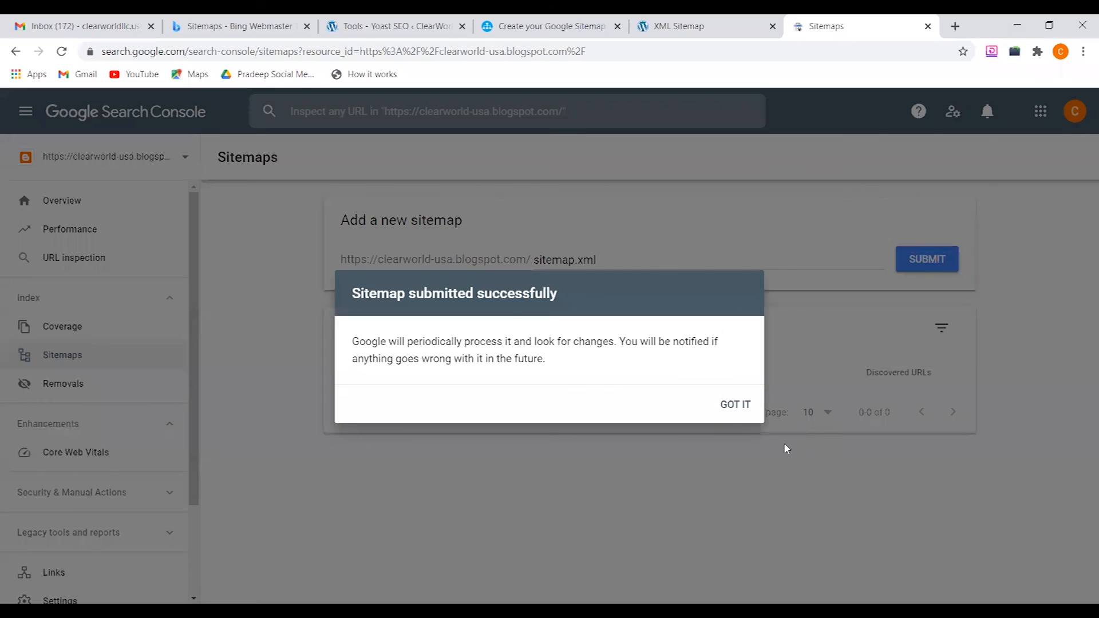
pyautogui.click(728, 406)
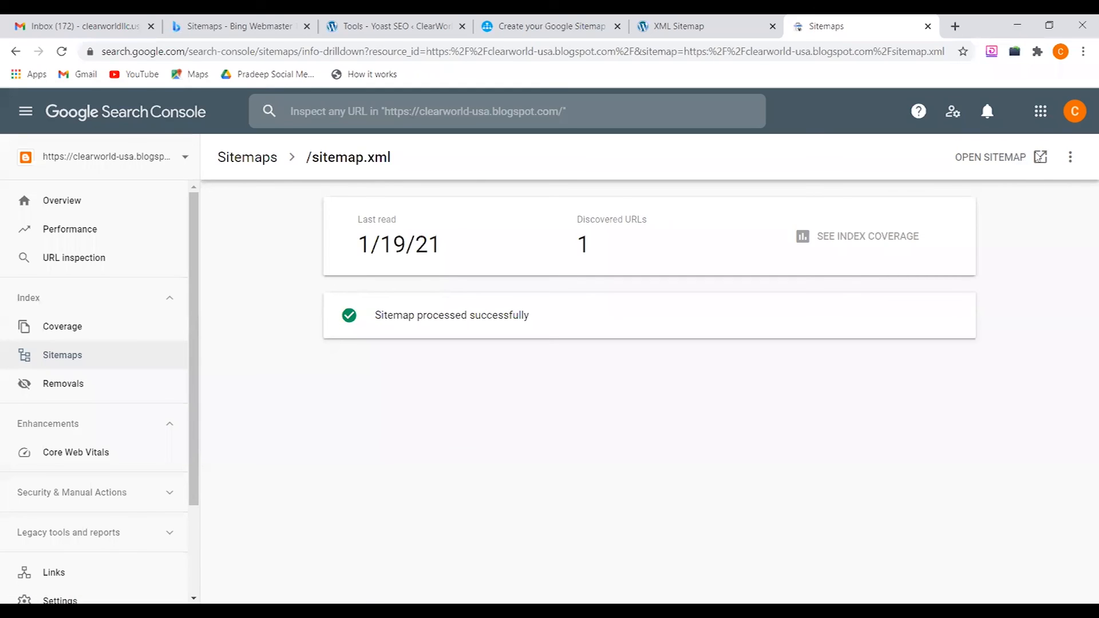
# Open the blog's submitted sitemap file to examine its loc and lastmod tags, and return to the clearworld.us sitemap index for comparison
pyautogui.click(1037, 158)
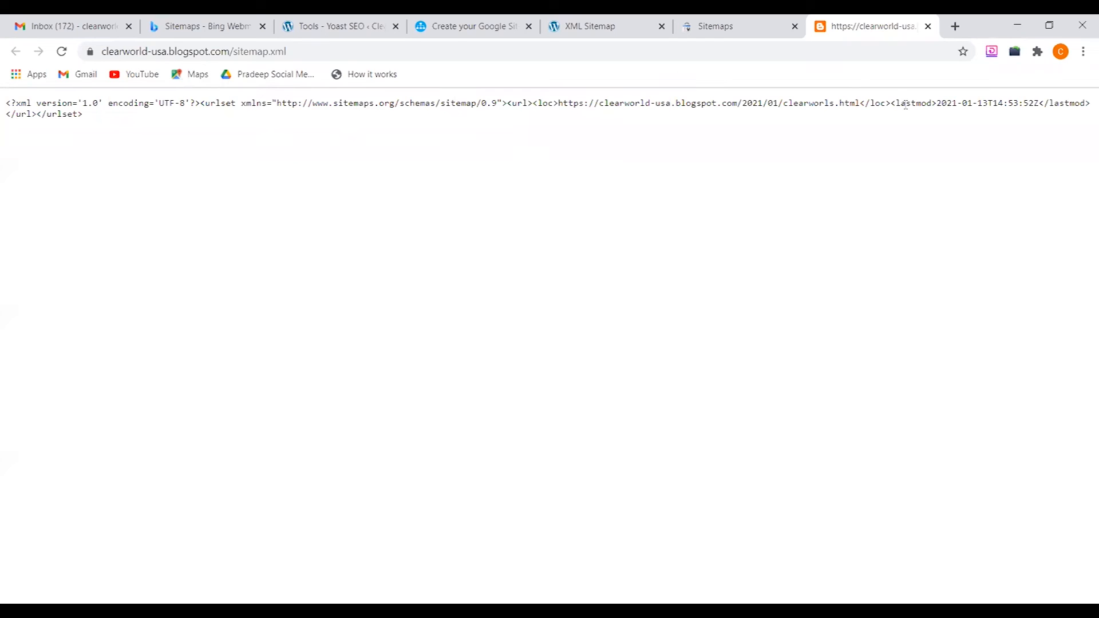
pyautogui.moveTo(891, 103); pyautogui.dragTo(938, 102)
pyautogui.moveTo(533, 103); pyautogui.dragTo(558, 103)
pyautogui.click(389, 106)
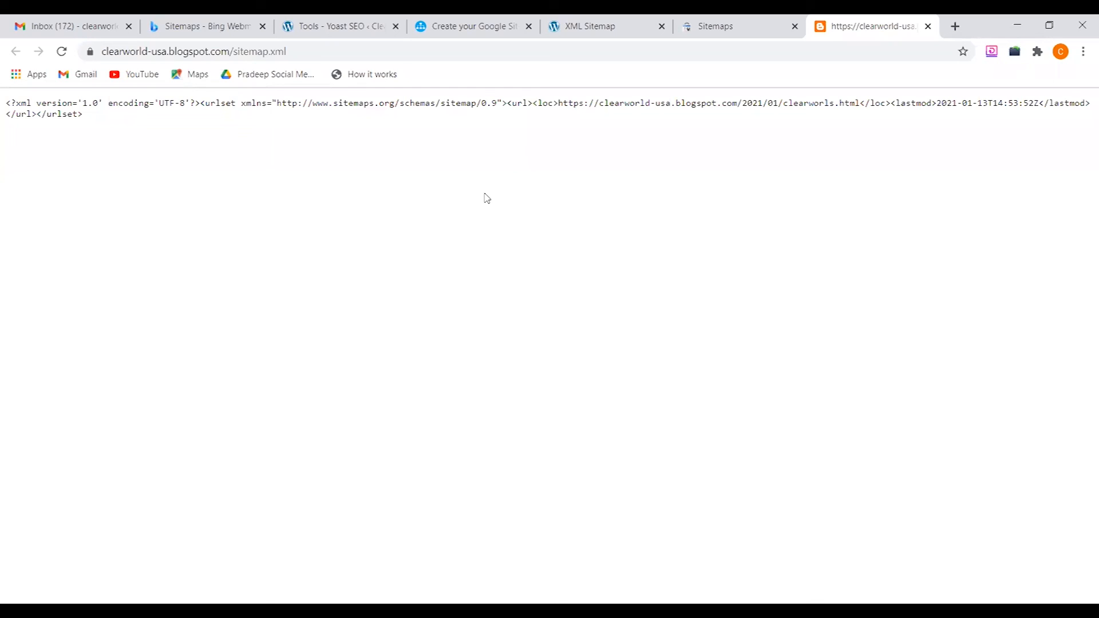
pyautogui.click(576, 19)
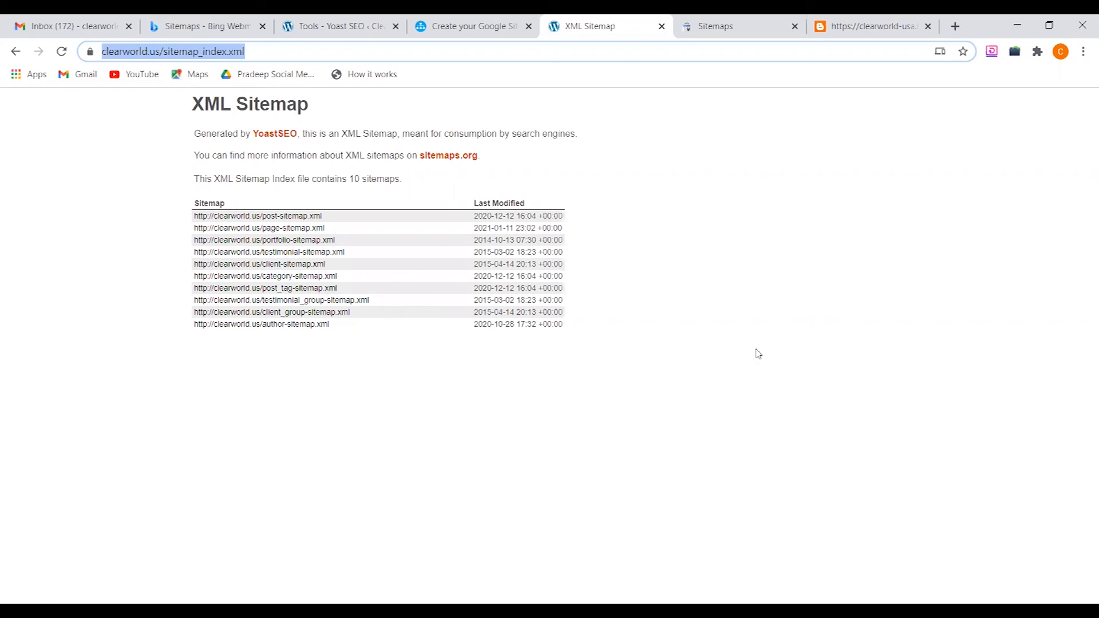
pyautogui.click(738, 583)
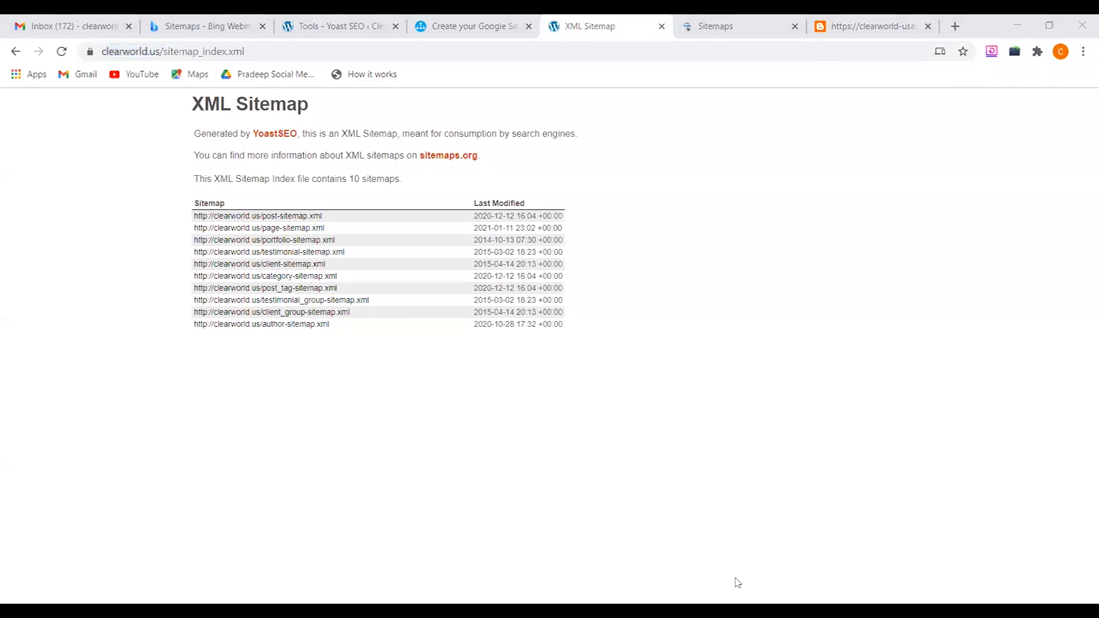